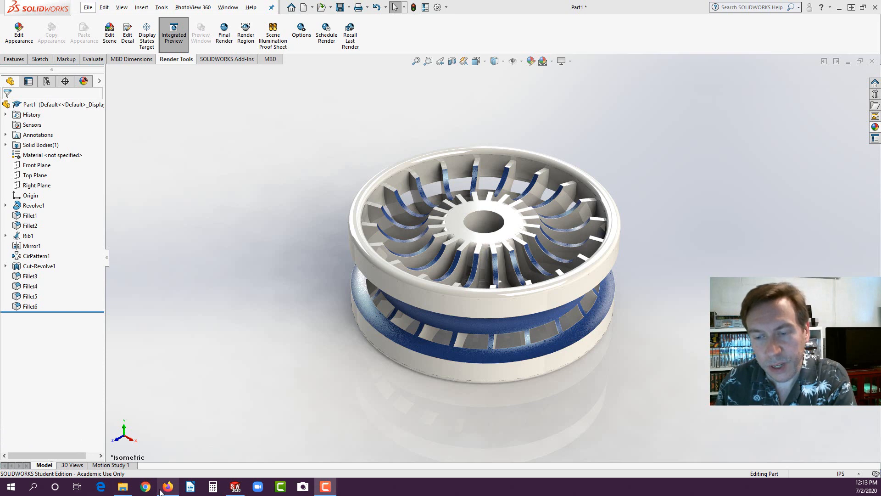
Switch to Google Chrome and open the website vertanux1.com.
{"action": "left_click", "coordinate": [146, 488]}
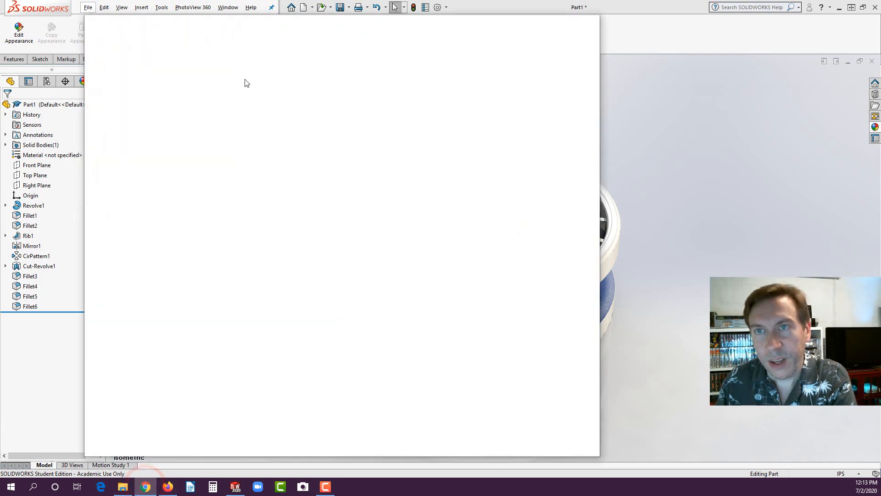
{"action": "left_click", "coordinate": [160, 42]}
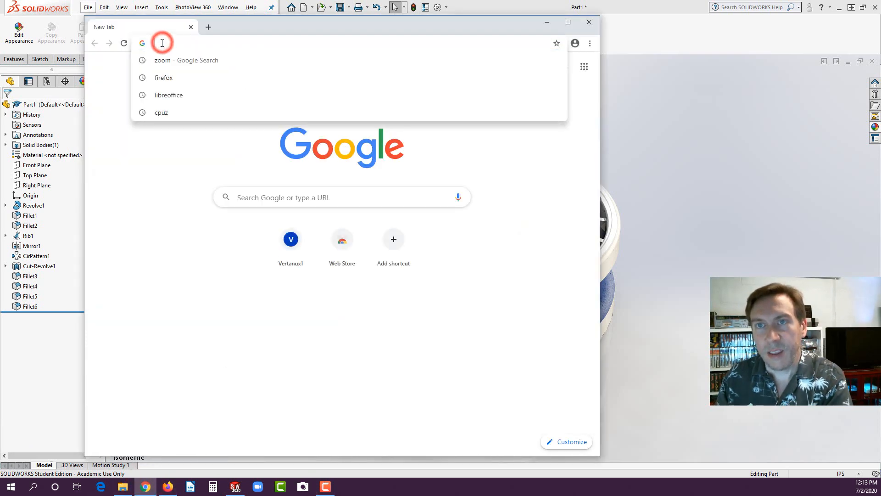
{"action": "type", "text": "vertanux1.com"}
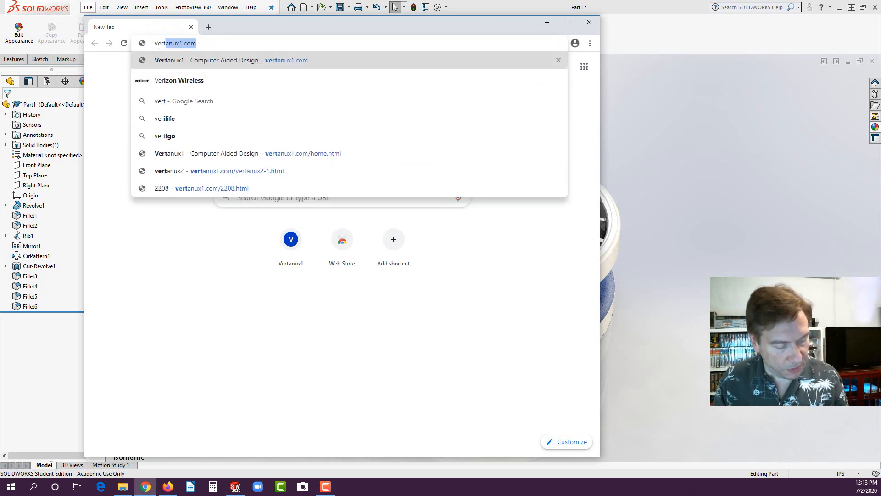
{"action": "left_click", "coordinate": [202, 44]}
{"action": "key", "text": "Return"}
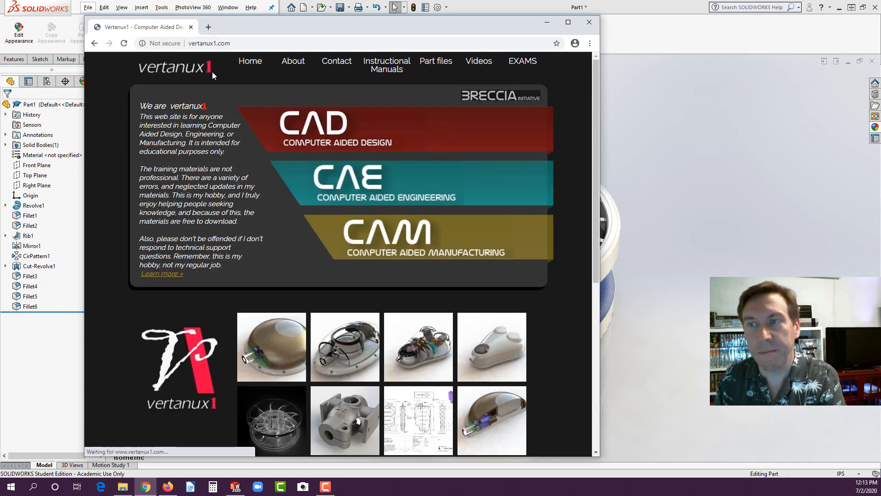
Open the SolidWorks Basics training guide from the site's instructional manuals.
{"action": "left_click", "coordinate": [391, 72]}
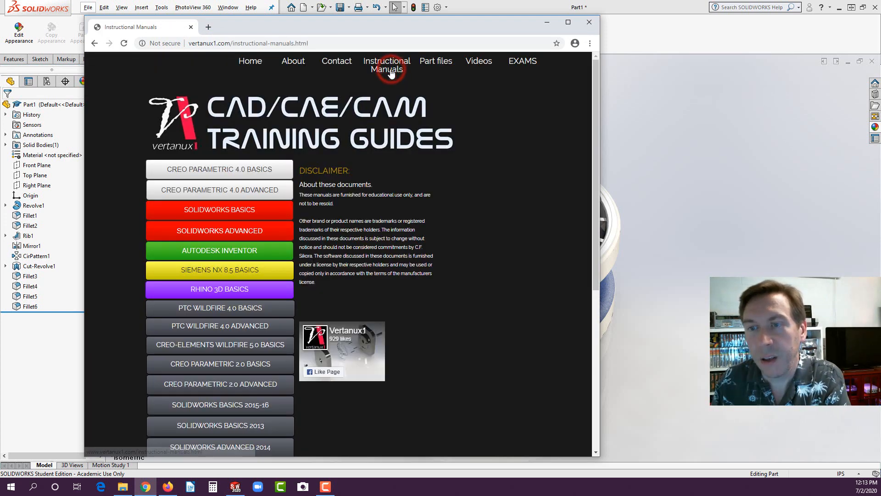
{"action": "left_click", "coordinate": [216, 211]}
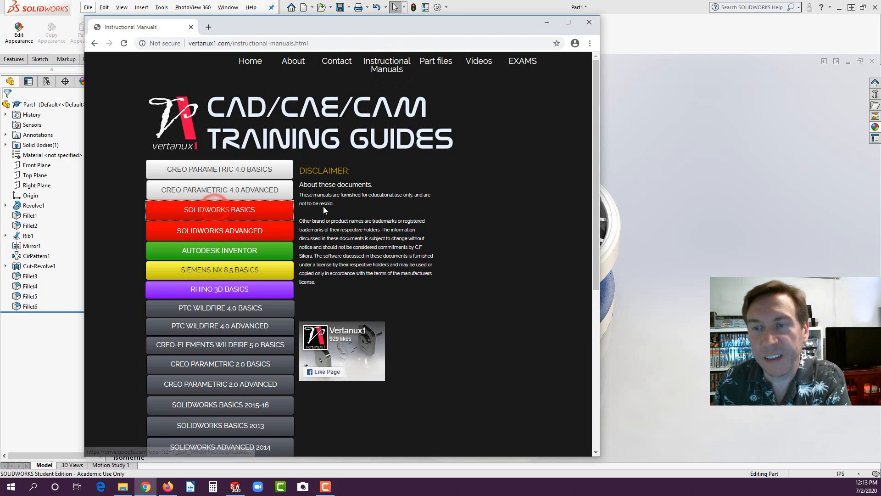
{"action": "left_click", "coordinate": [234, 210]}
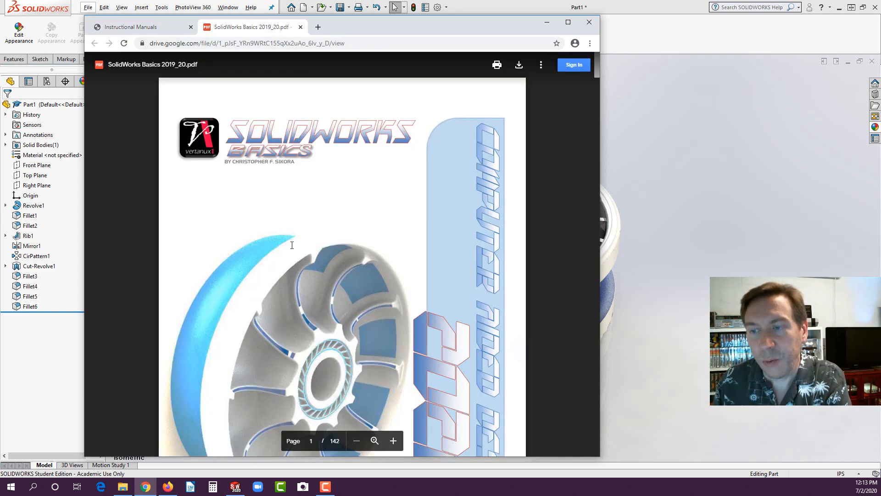
Find the wheel exercise on page 29 of the manual and examine the enlarged dimensioned profile sketch.
{"action": "scroll", "coordinate": [295, 245], "scroll_direction": "down", "scroll_amount": 10}
{"action": "scroll", "coordinate": [295, 245], "scroll_direction": "down", "scroll_amount": 15}
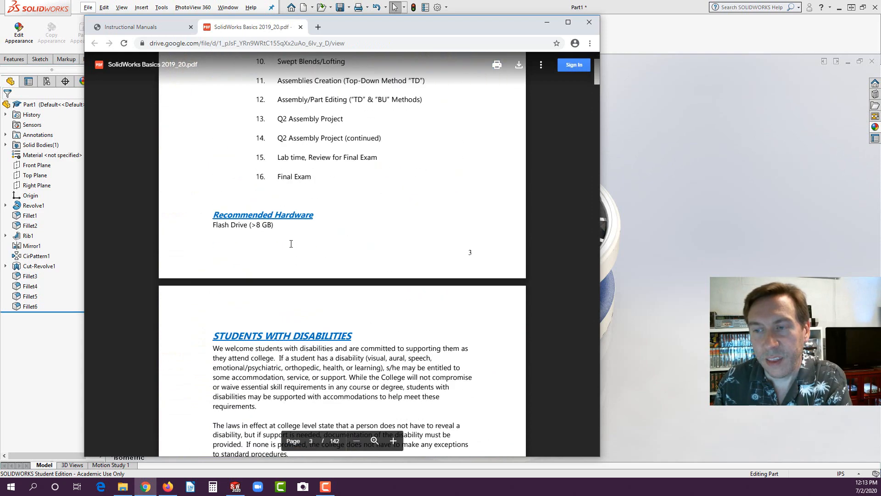
{"action": "left_click_drag", "start_coordinate": [596, 85], "coordinate": [596, 111]}
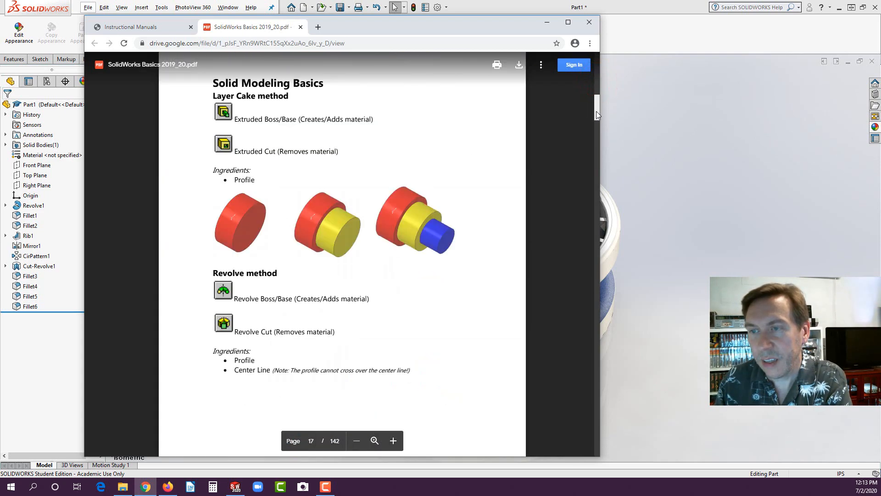
{"action": "scroll", "coordinate": [381, 256], "scroll_direction": "down", "scroll_amount": 2}
{"action": "scroll", "coordinate": [413, 252], "scroll_direction": "down", "scroll_amount": 10}
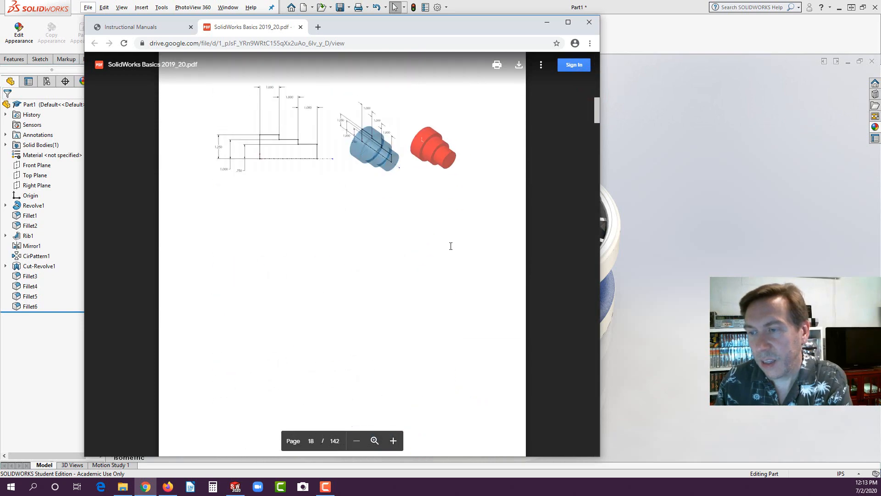
{"action": "left_click_drag", "start_coordinate": [600, 119], "coordinate": [596, 148]}
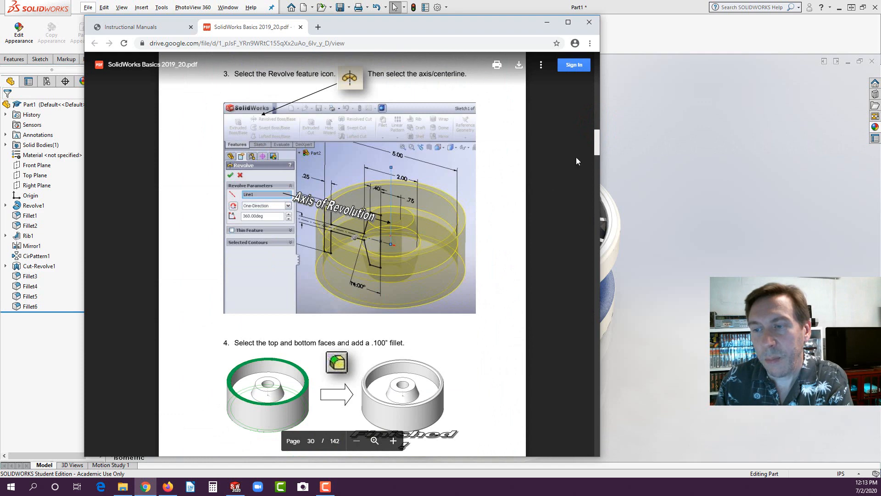
{"action": "scroll", "coordinate": [454, 234], "scroll_direction": "up", "scroll_amount": 10}
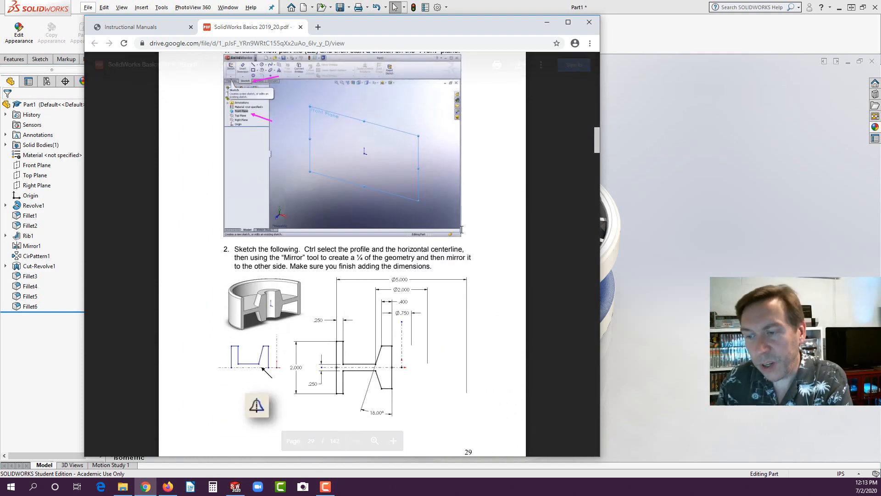
{"action": "left_click", "coordinate": [374, 442]}
{"action": "scroll", "coordinate": [397, 379], "scroll_direction": "down", "scroll_amount": 3}
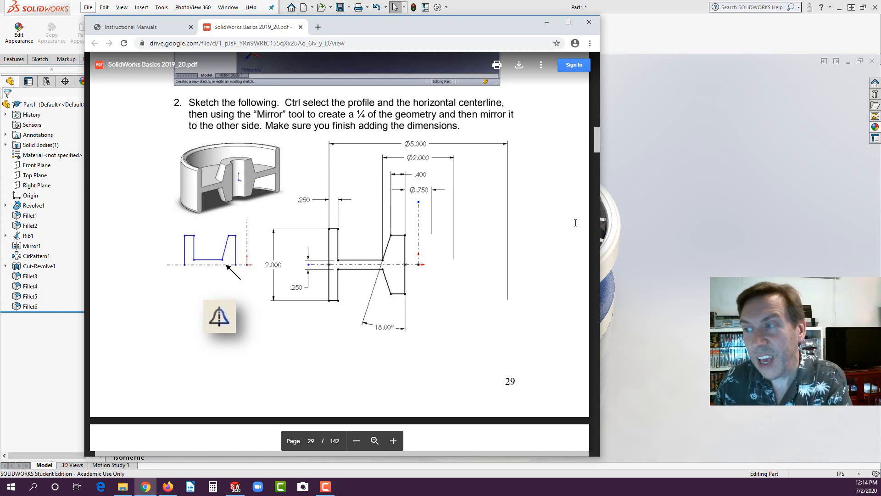
Switch back to SOLIDWORKS, turn off the integrated render preview and create a new part document.
{"action": "left_click", "coordinate": [723, 161]}
{"action": "left_click", "coordinate": [173, 37]}
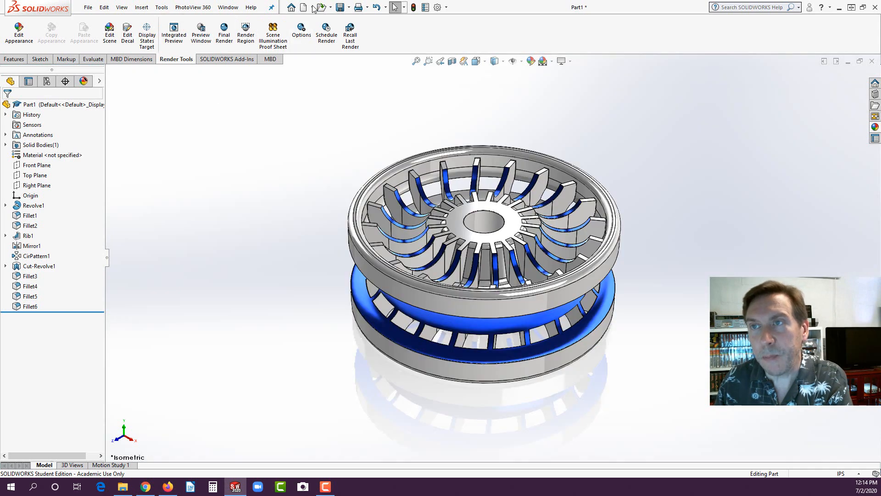
{"action": "left_click", "coordinate": [304, 7]}
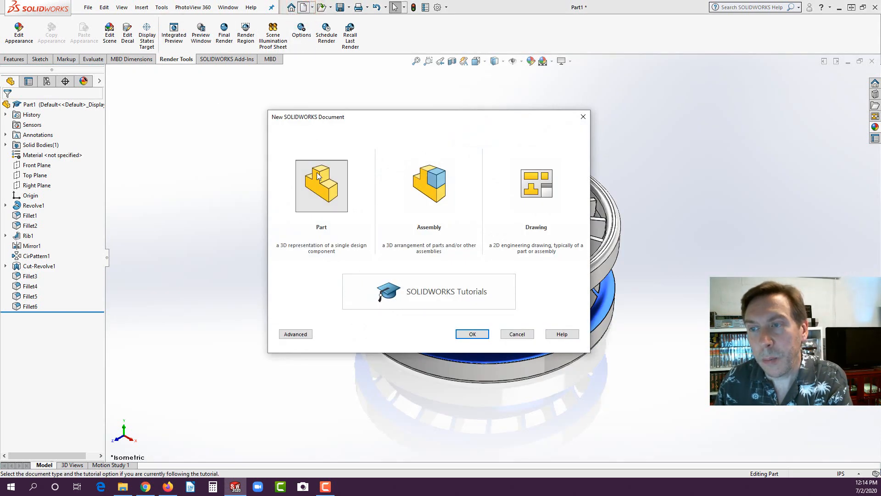
{"action": "left_click", "coordinate": [477, 333]}
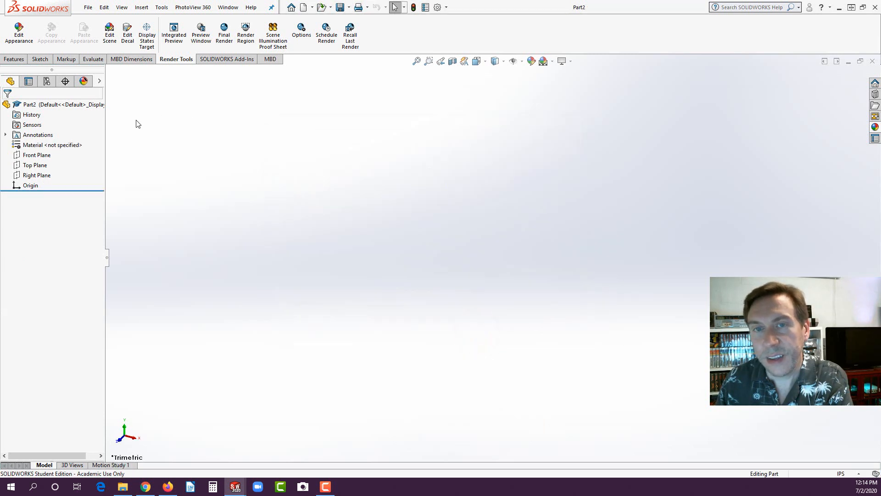
Start a new sketch on the Front Plane.
{"action": "left_click", "coordinate": [36, 156]}
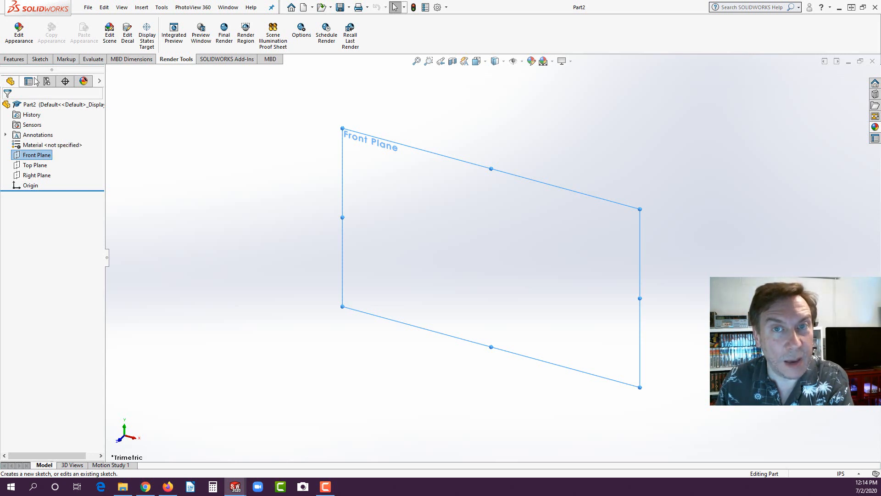
{"action": "left_click", "coordinate": [40, 60]}
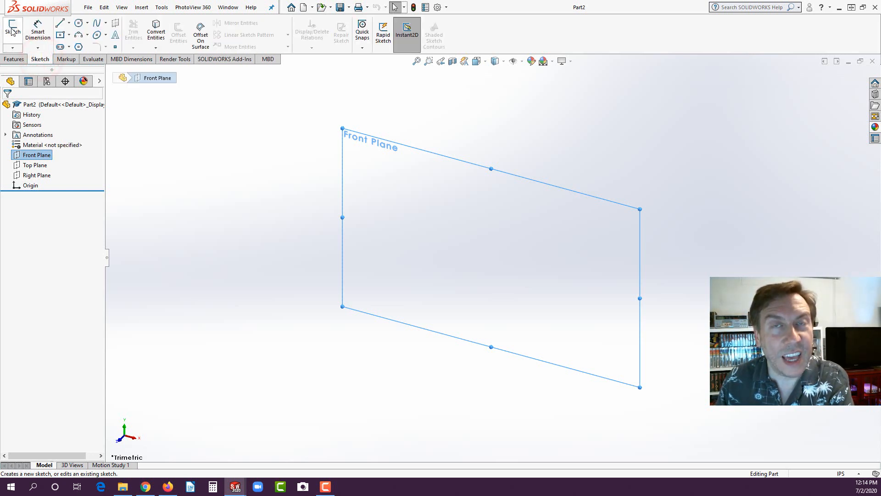
{"action": "left_click", "coordinate": [12, 30]}
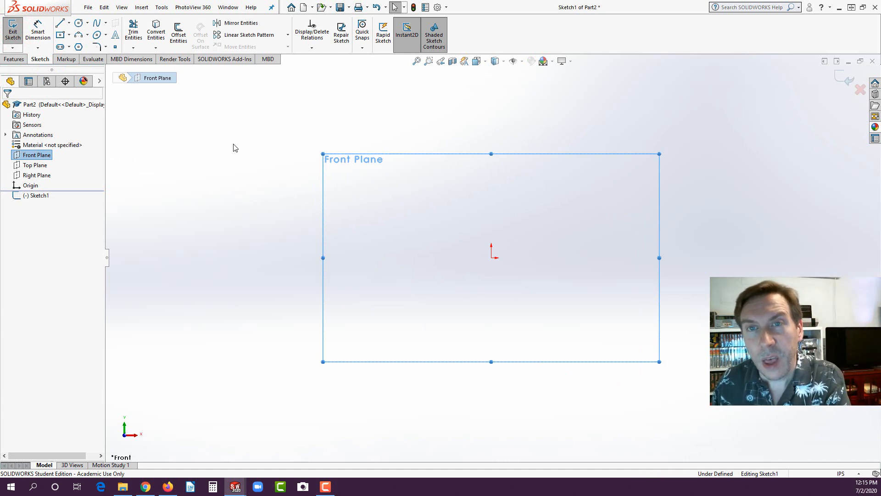
Draw a vertical centerline about 2.32 in long down to the origin and a horizontal one about 4.3 in long leftward from it.
{"action": "left_click", "coordinate": [69, 23]}
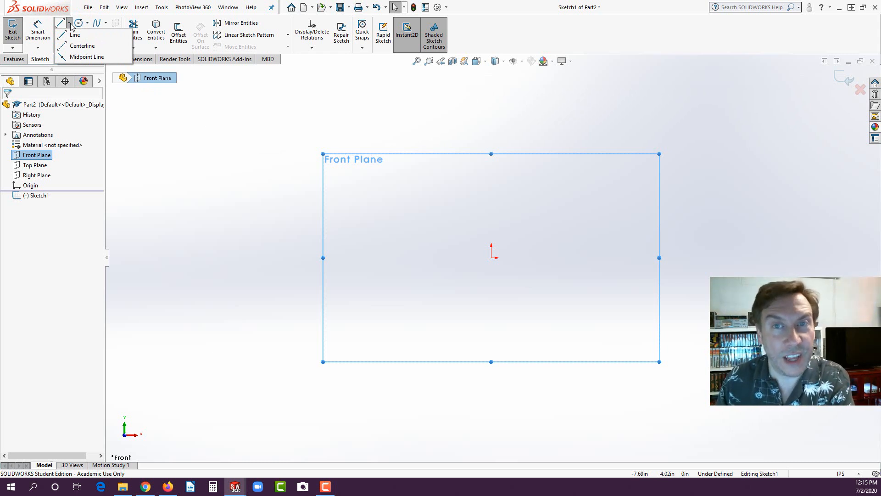
{"action": "left_click", "coordinate": [71, 46]}
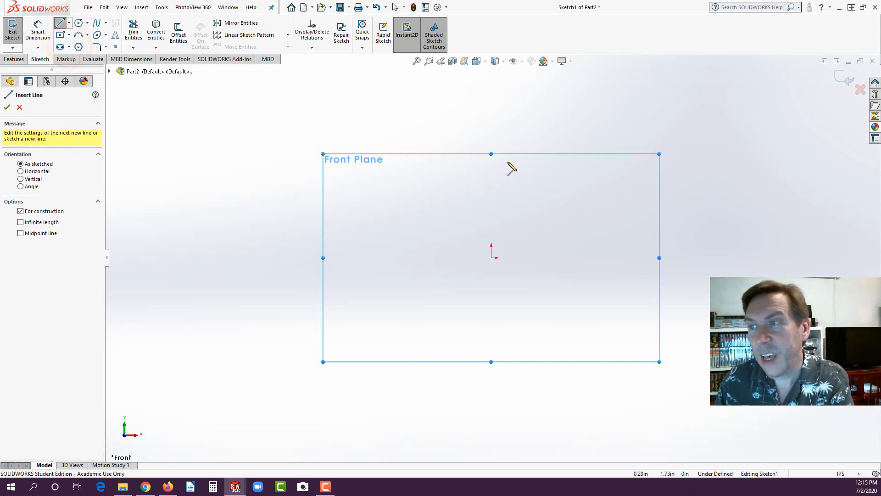
{"action": "left_click", "coordinate": [491, 153]}
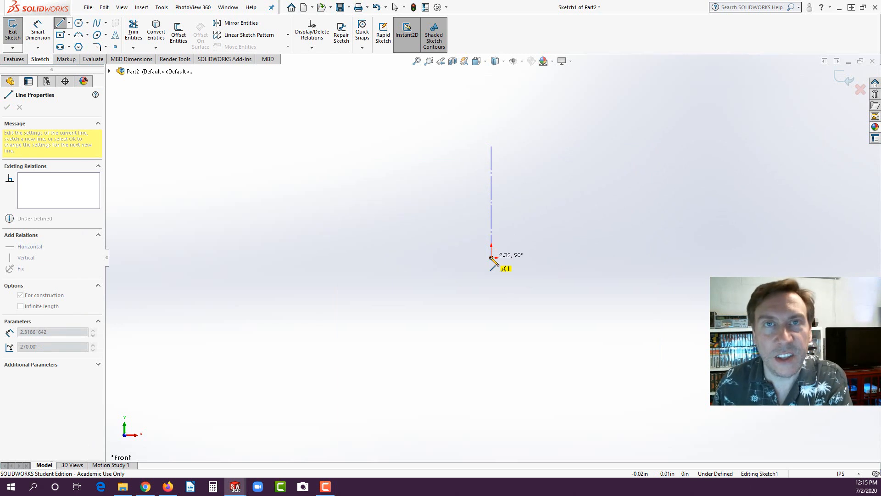
{"action": "left_click", "coordinate": [492, 257]}
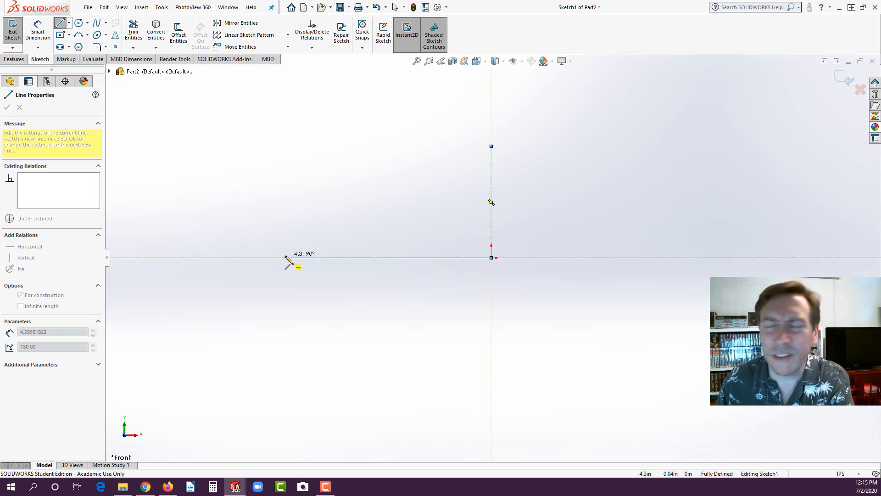
{"action": "left_click", "coordinate": [285, 257]}
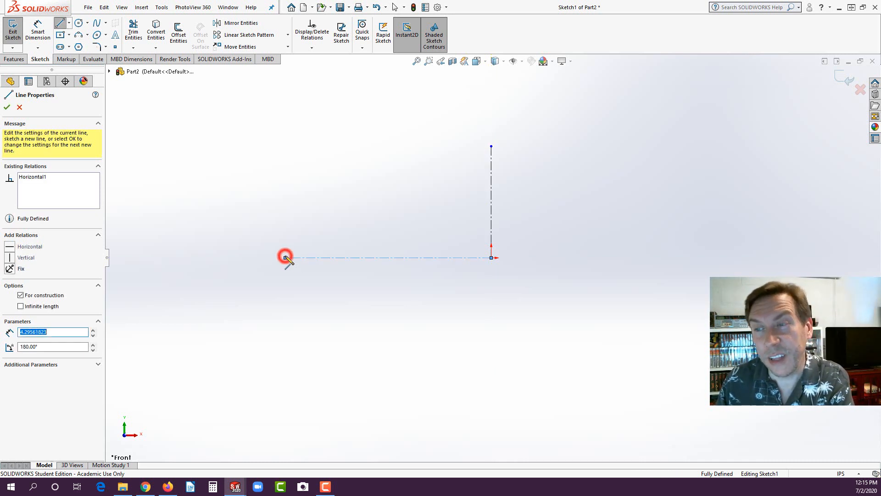
{"action": "key", "text": "Escape"}
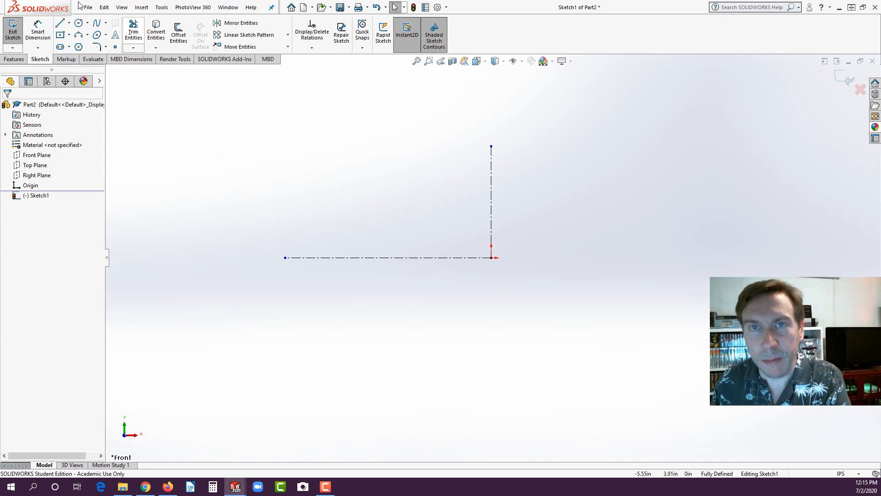
Draw an open line profile above the horizontal centerline: hub about 1.06 in high, sloped side, horizontal web about 1.12 in long, rim about 1.53 in high.
{"action": "left_click", "coordinate": [59, 23]}
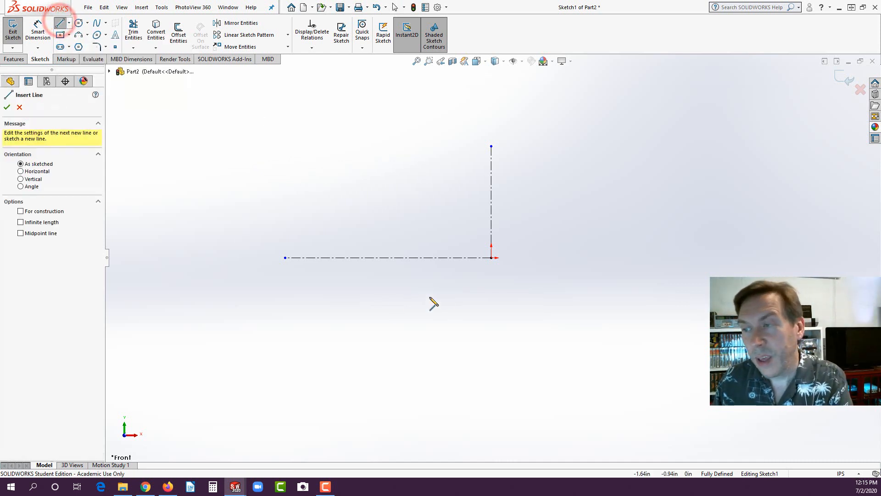
{"action": "left_click", "coordinate": [470, 258]}
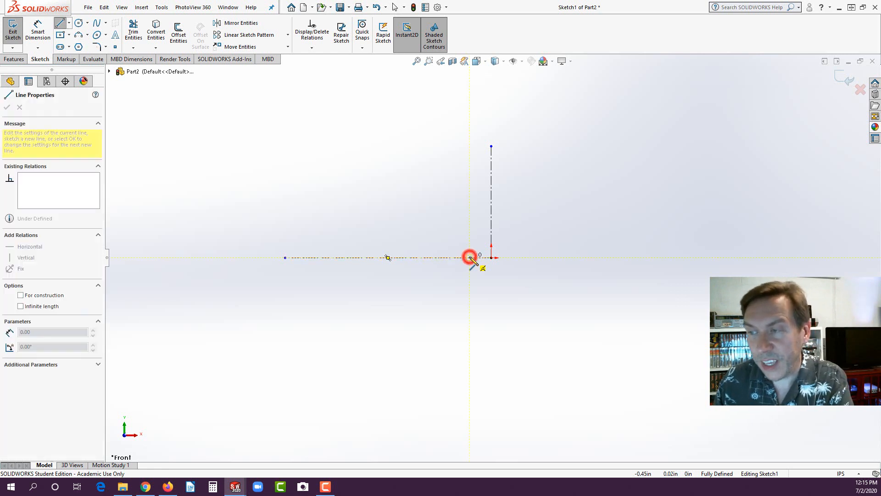
{"action": "left_click", "coordinate": [470, 207]}
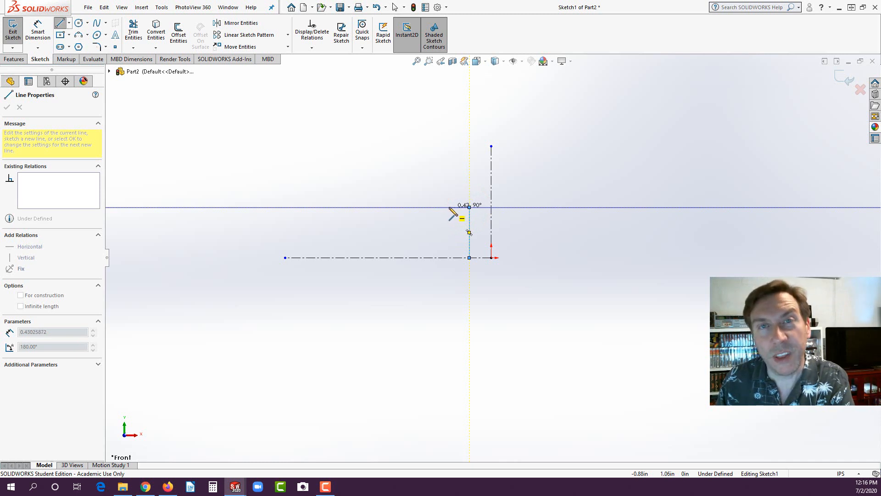
{"action": "left_click", "coordinate": [451, 207]}
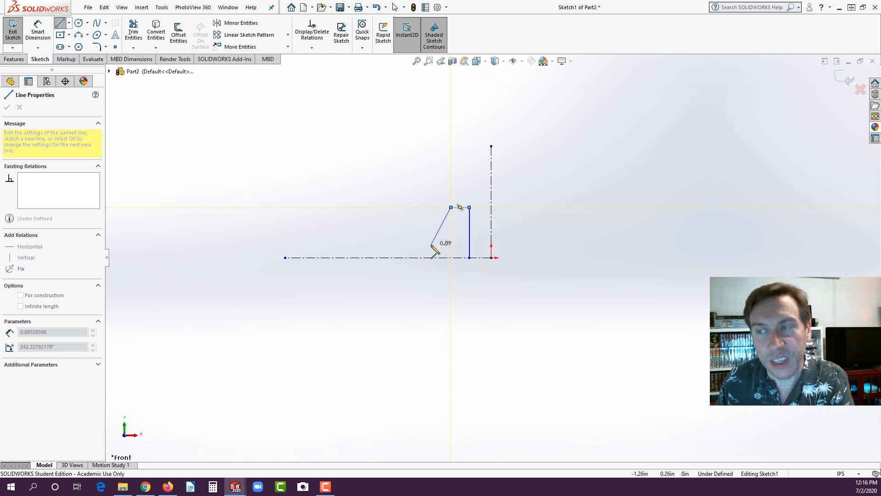
{"action": "left_click", "coordinate": [431, 245]}
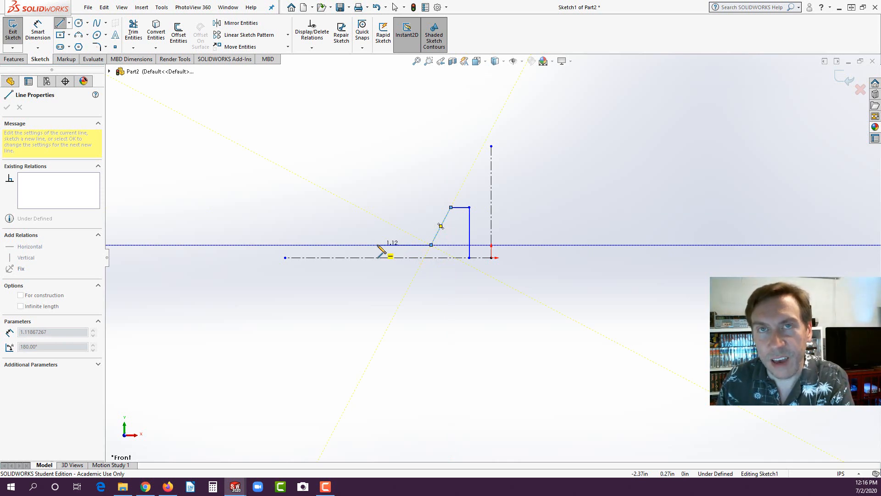
{"action": "left_click", "coordinate": [377, 245]}
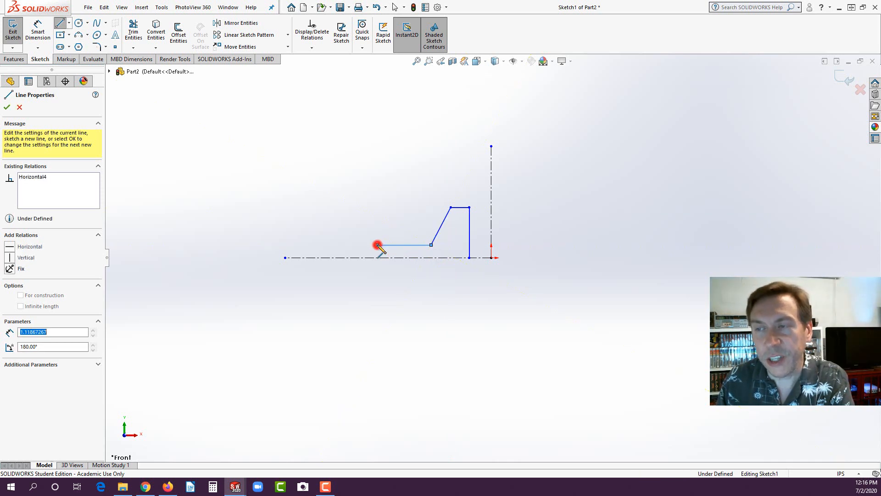
{"action": "left_click", "coordinate": [378, 185]}
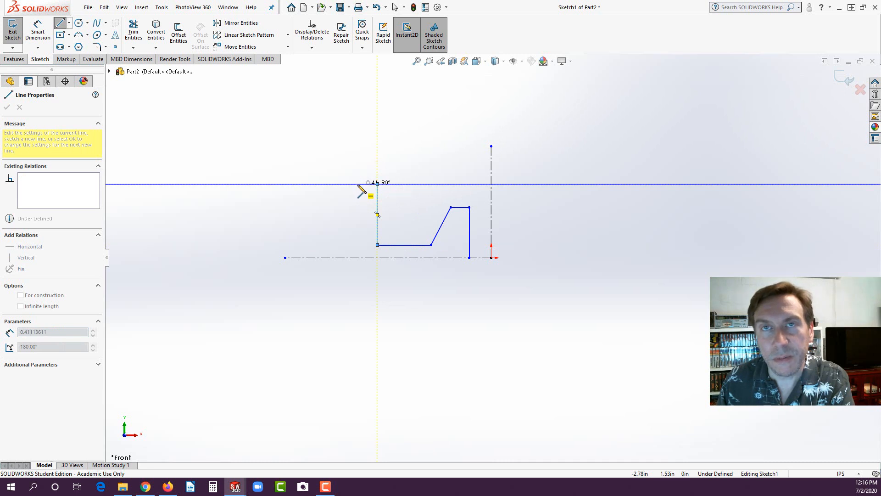
{"action": "left_click", "coordinate": [358, 184]}
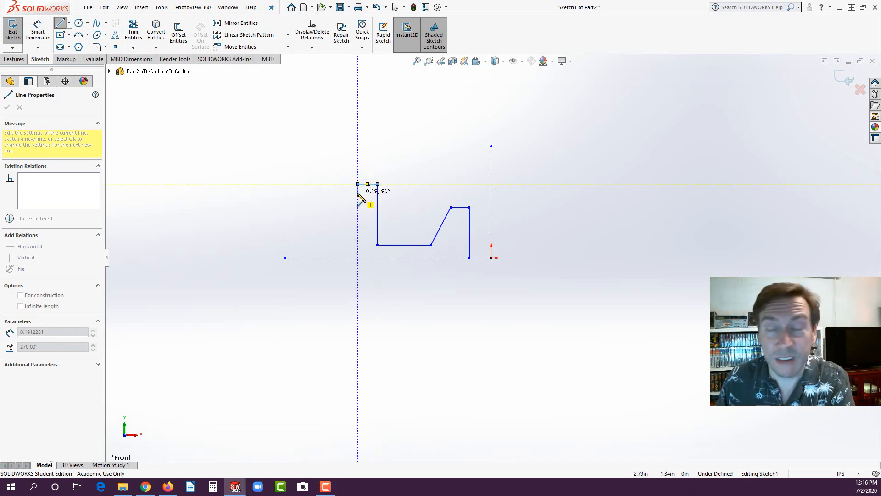
{"action": "left_click", "coordinate": [358, 257]}
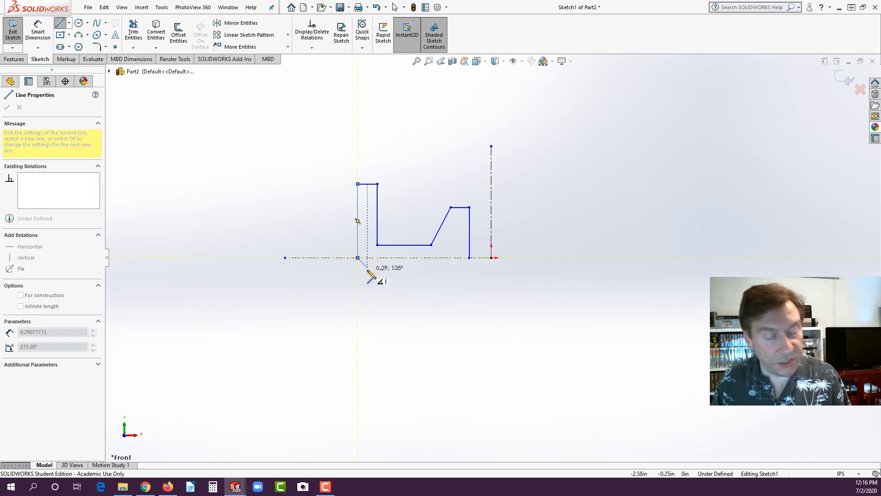
{"action": "key", "text": "Escape"}
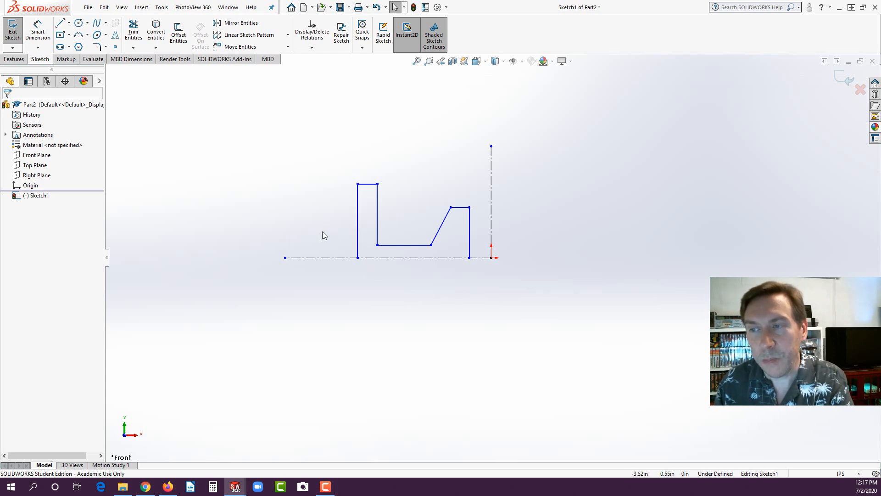
Mirror all seven lines of the open wheel profile about the horizontal centerline, keeping the originals.
{"action": "left_click", "coordinate": [235, 25]}
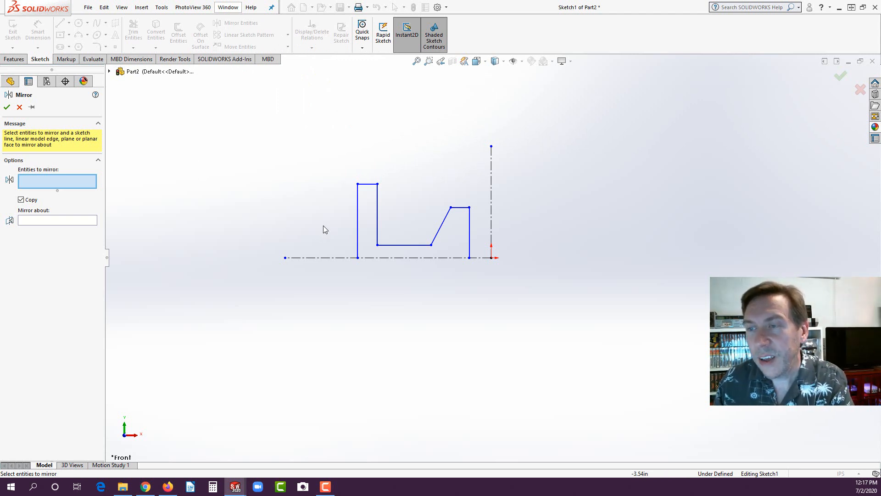
{"action": "left_click", "coordinate": [358, 217]}
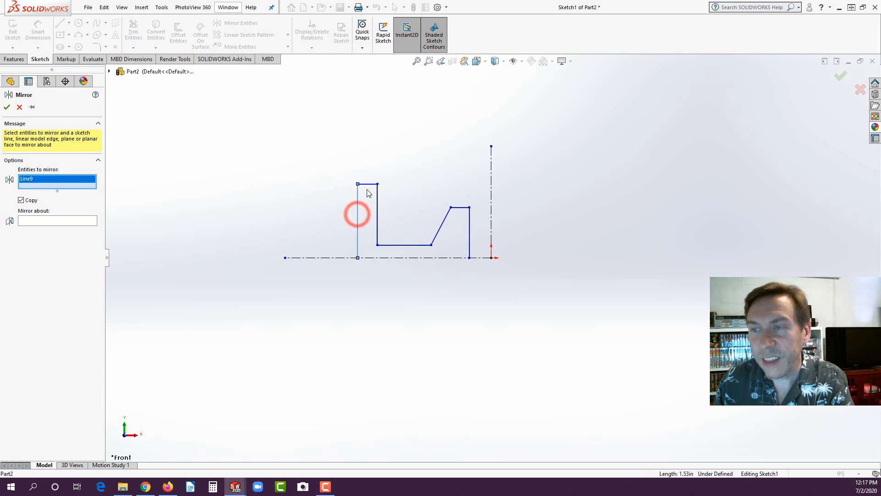
{"action": "left_click", "coordinate": [368, 184]}
{"action": "left_click", "coordinate": [378, 203]}
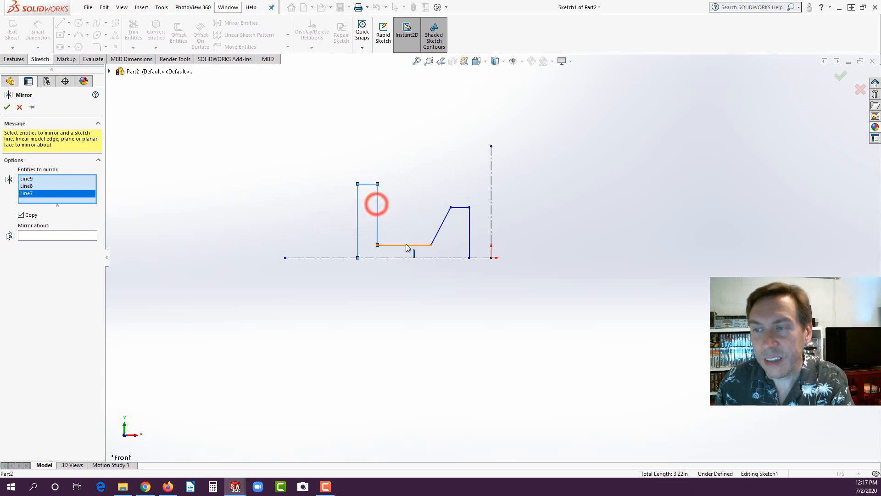
{"action": "left_click", "coordinate": [405, 244]}
{"action": "left_click", "coordinate": [437, 229]}
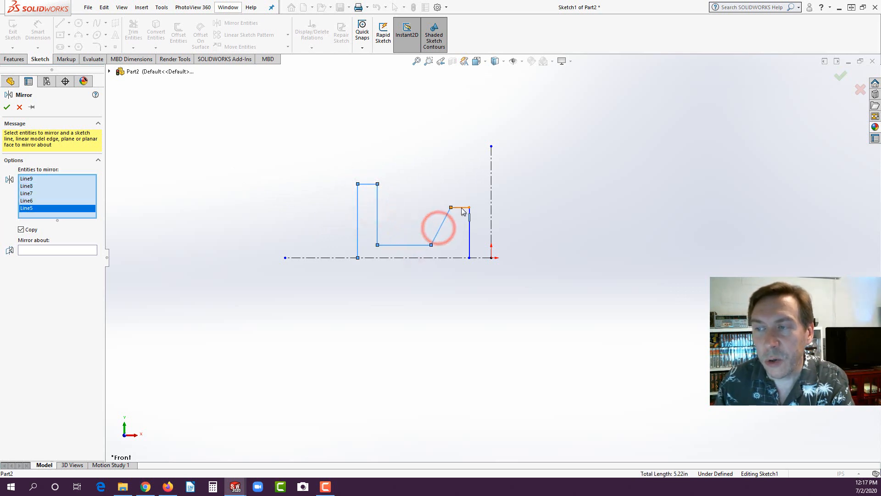
{"action": "left_click", "coordinate": [461, 207]}
{"action": "left_click", "coordinate": [469, 225]}
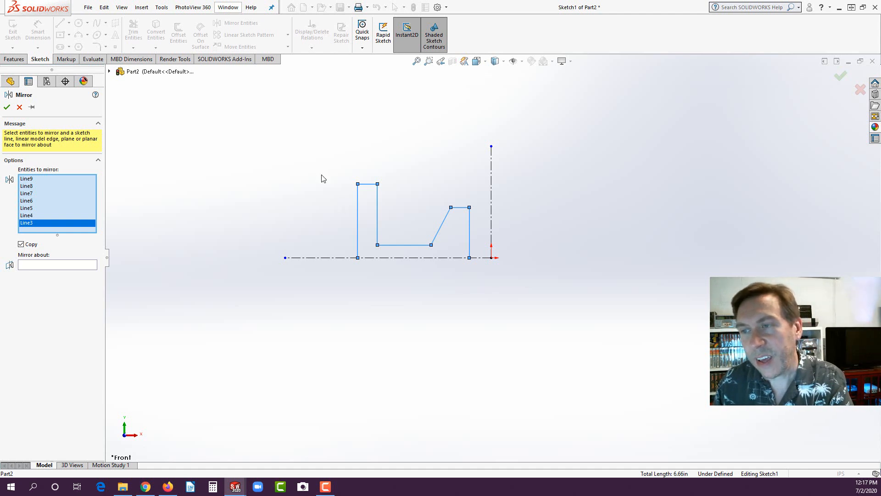
{"action": "left_click_drag", "start_coordinate": [334, 168], "coordinate": [475, 275]}
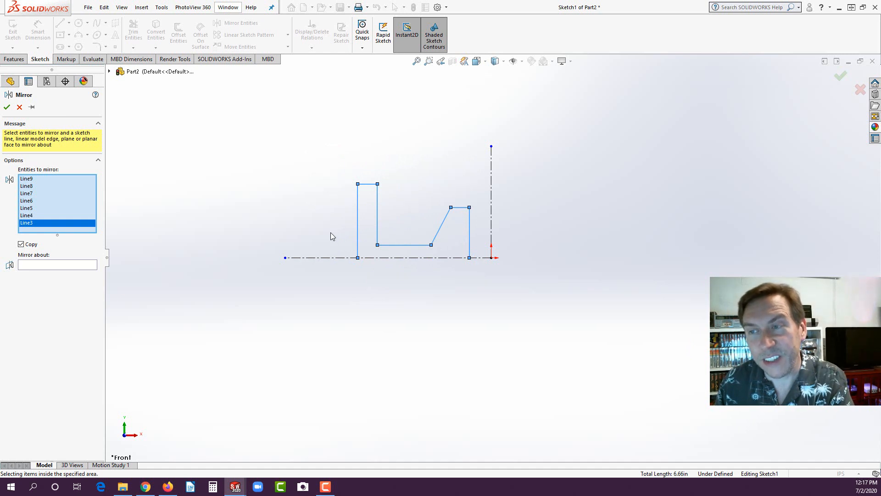
{"action": "left_click", "coordinate": [36, 266]}
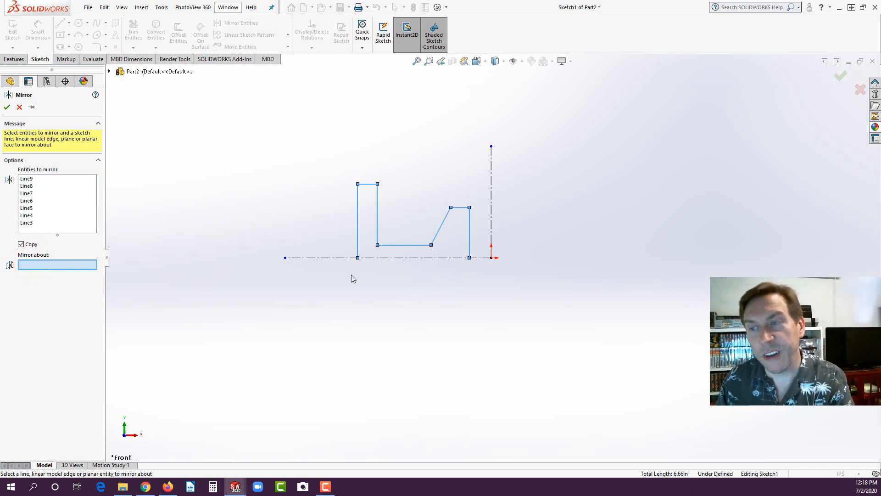
{"action": "left_click", "coordinate": [340, 258]}
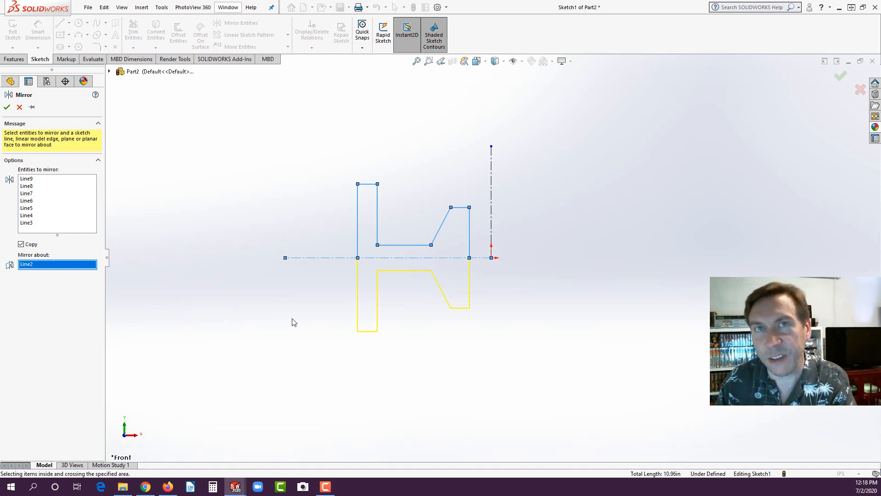
{"action": "left_click", "coordinate": [7, 106]}
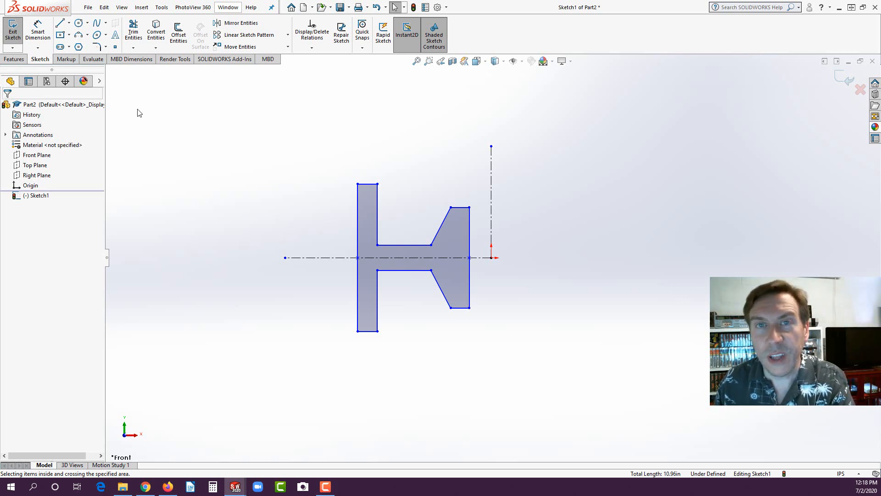
Dimension the hub's inner vertical edge to the vertical centerline as a doubled distance of 0.75 in.
{"action": "left_click", "coordinate": [43, 31]}
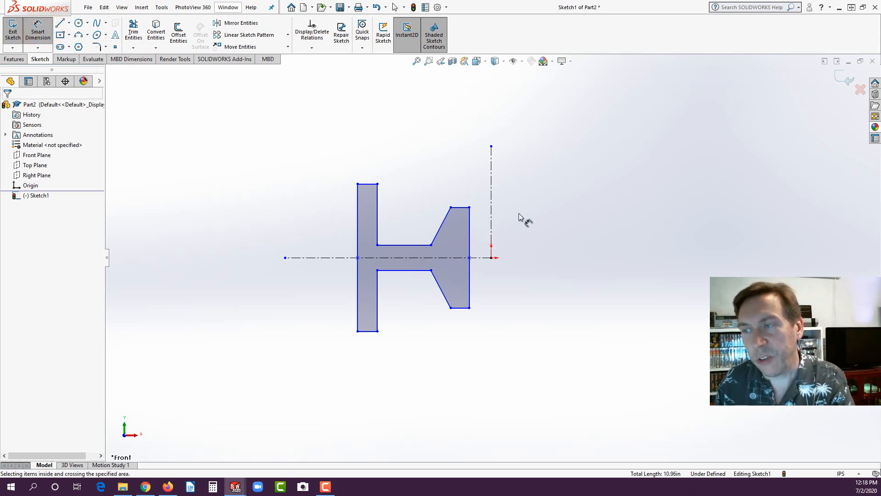
{"action": "left_click", "coordinate": [469, 233]}
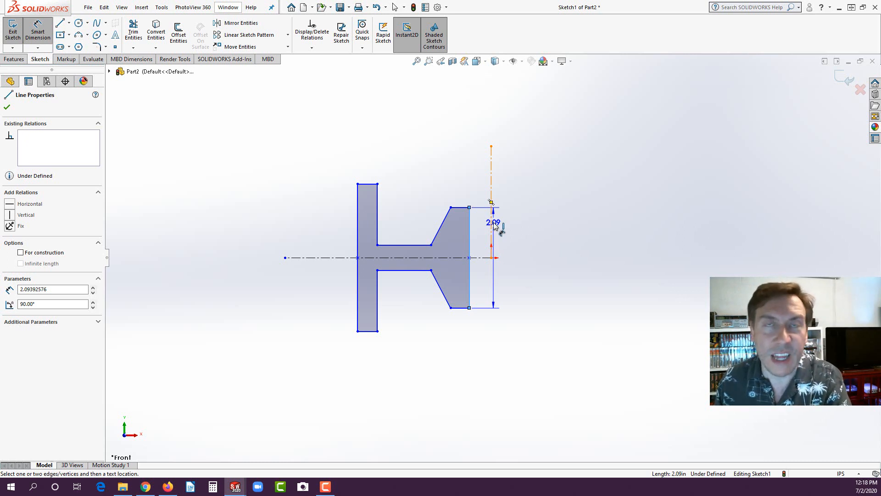
{"action": "left_click", "coordinate": [492, 224]}
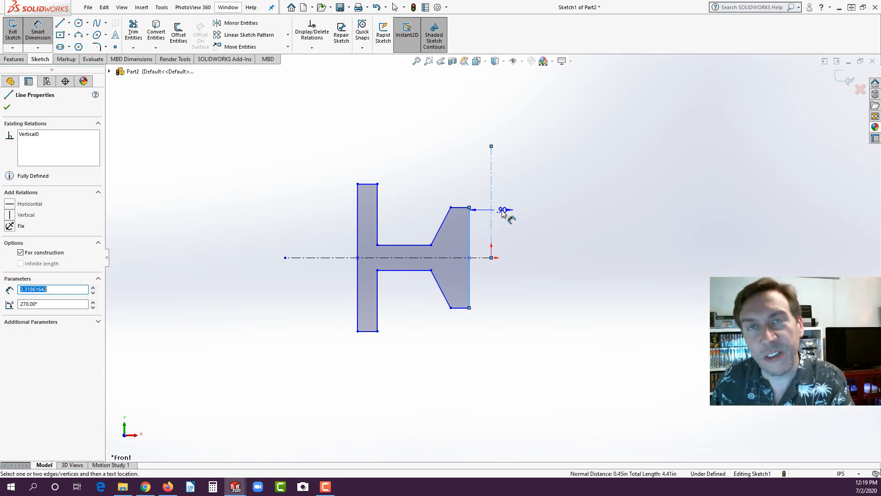
{"action": "left_click", "coordinate": [503, 211]}
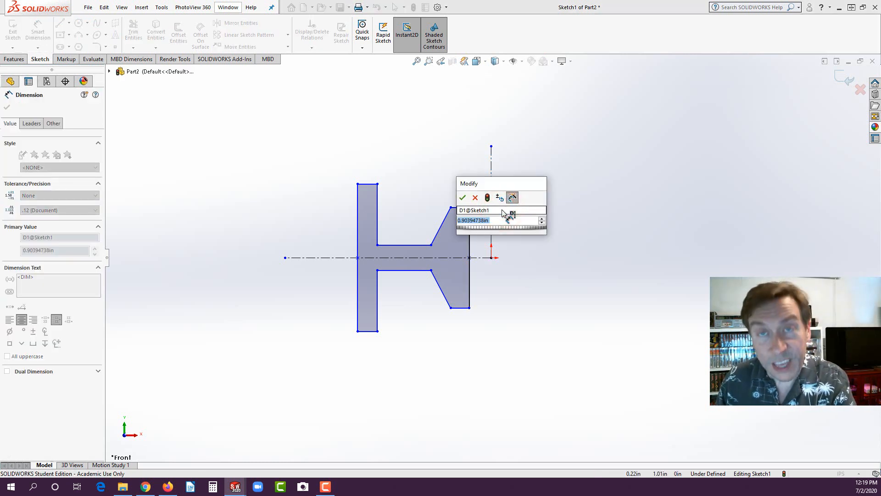
{"action": "type", "text": ".75"}
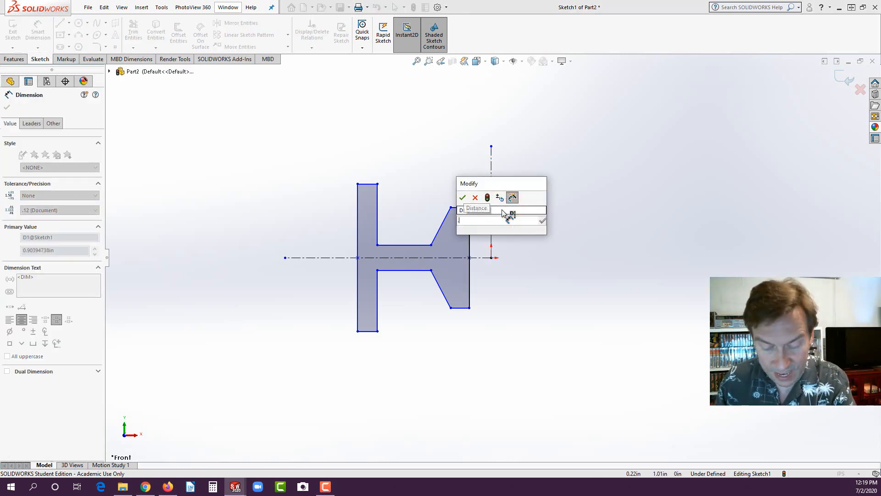
{"action": "left_click", "coordinate": [463, 198]}
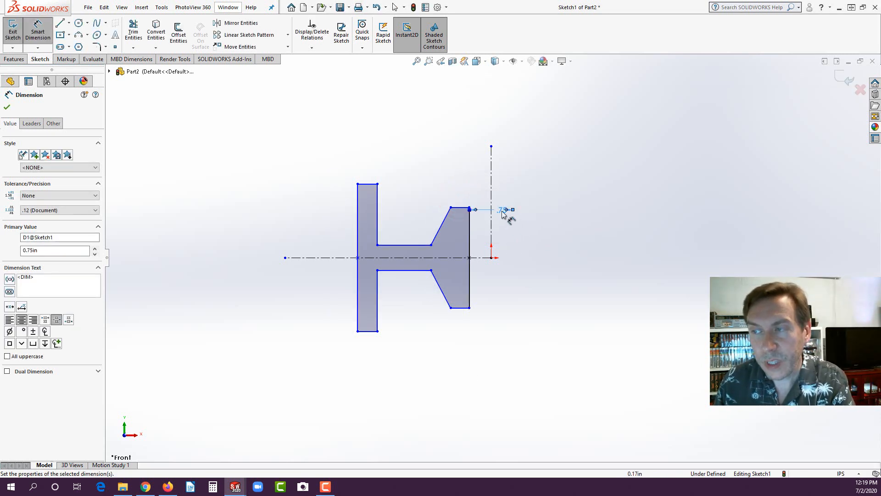
Move the 0.75 in bore dimension above the vertical centerline and add a diameter symbol to its text.
{"action": "left_click_drag", "start_coordinate": [502, 211], "coordinate": [490, 191]}
{"action": "left_click", "coordinate": [495, 131]}
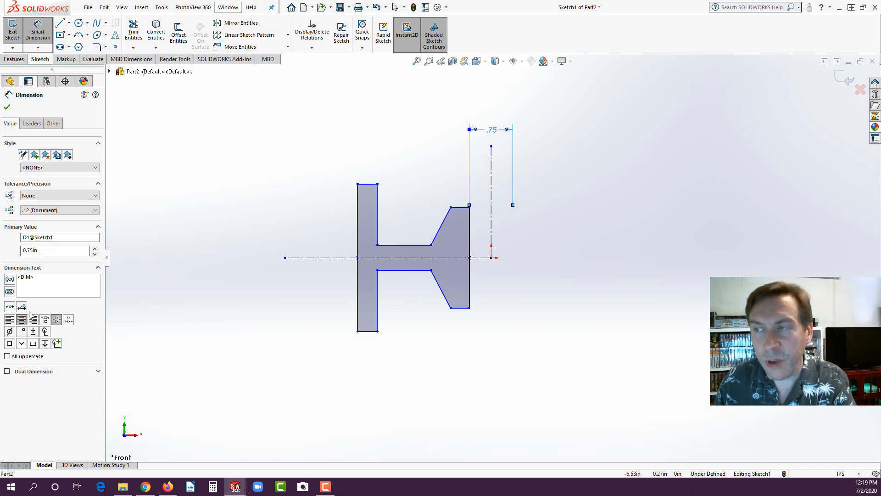
{"action": "left_click", "coordinate": [10, 333]}
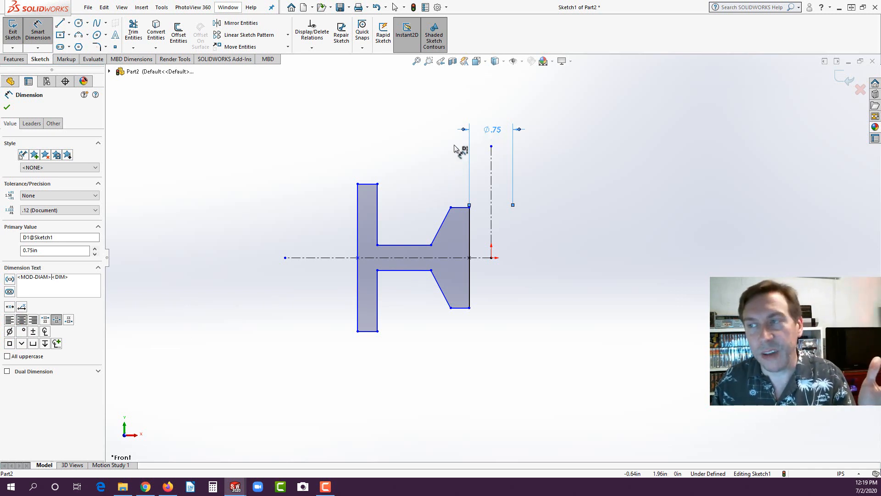
{"action": "left_click", "coordinate": [6, 106]}
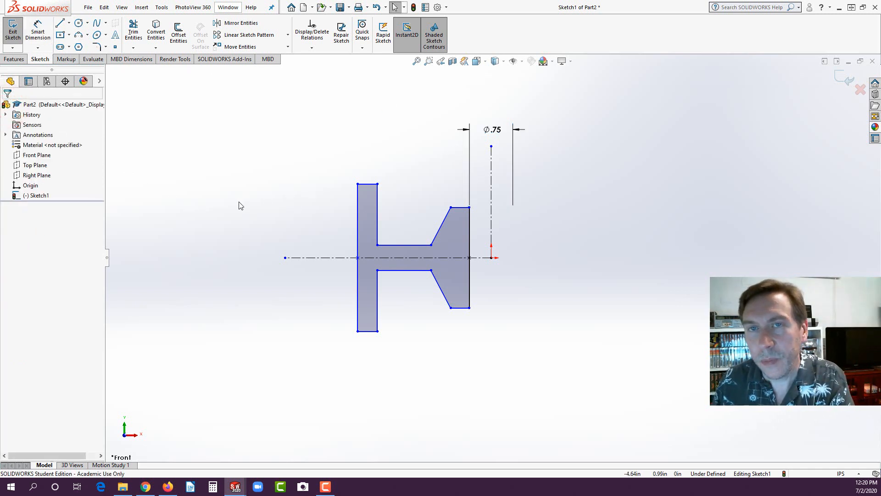
Dimension the hub's short upper horizontal edge to 0.4 in.
{"action": "left_click", "coordinate": [44, 29]}
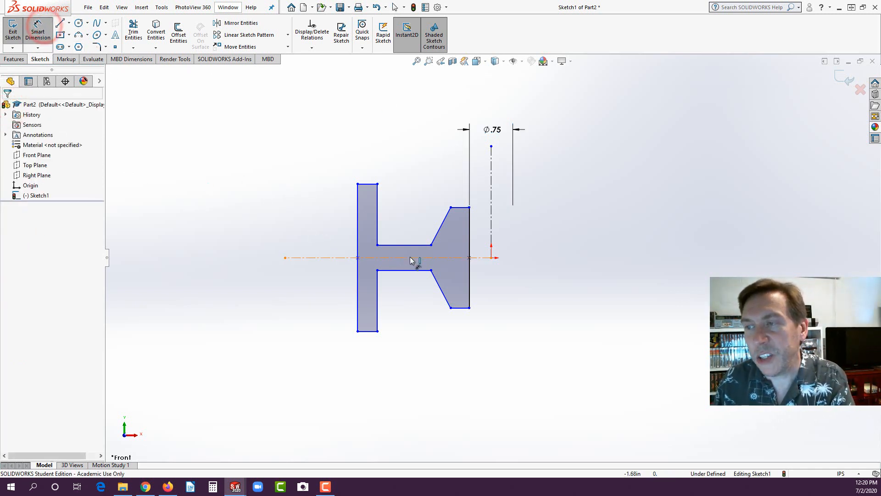
{"action": "left_click", "coordinate": [458, 209]}
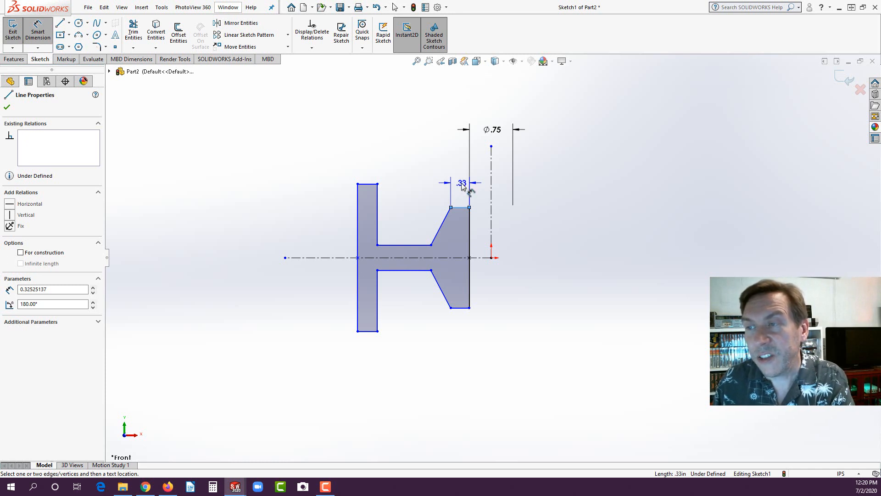
{"action": "left_click", "coordinate": [462, 183]}
{"action": "type", "text": ".4"}
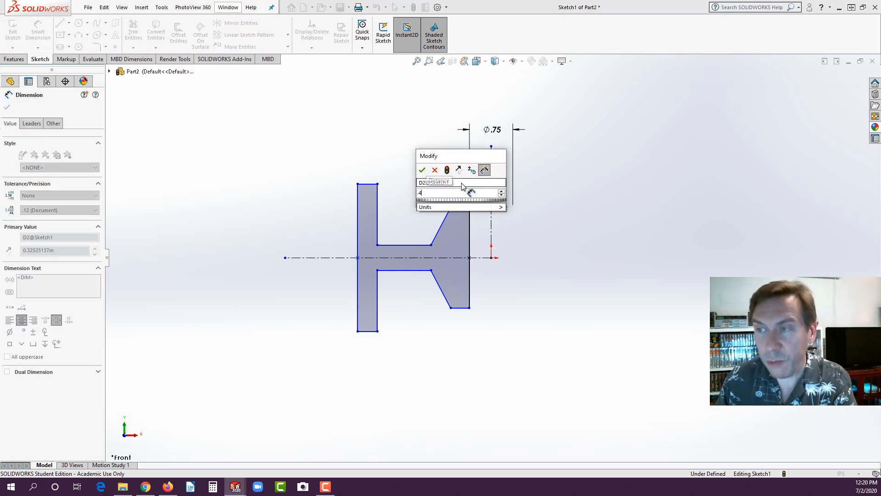
{"action": "key", "text": "Return"}
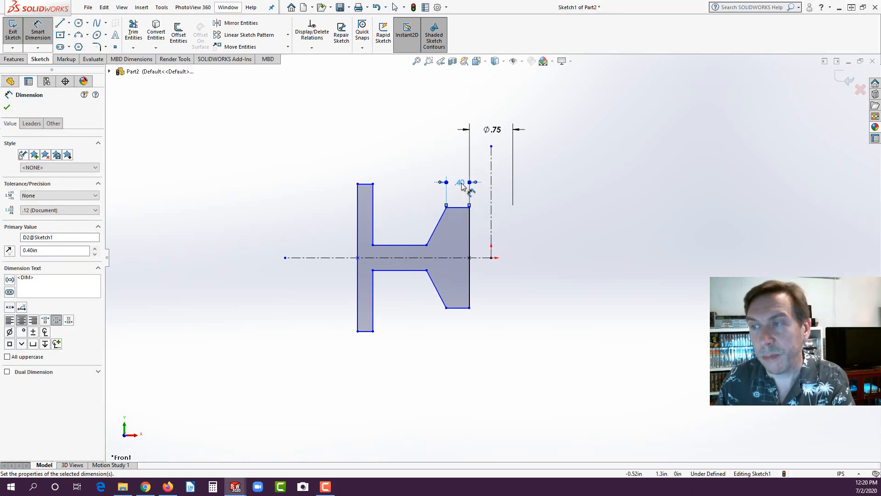
Dimension the angle between the hub's upper sloped side and its inner vertical edge to 18 degrees, placed below the profile.
{"action": "left_click", "coordinate": [440, 220]}
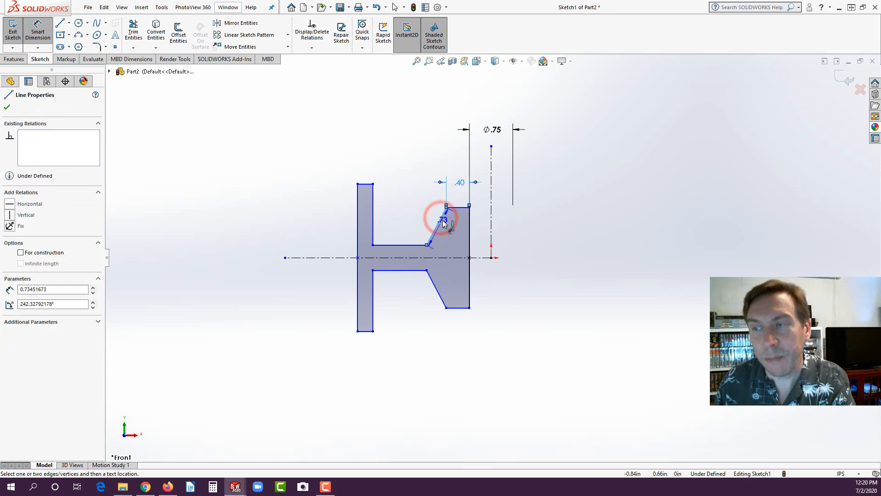
{"action": "left_click", "coordinate": [471, 233]}
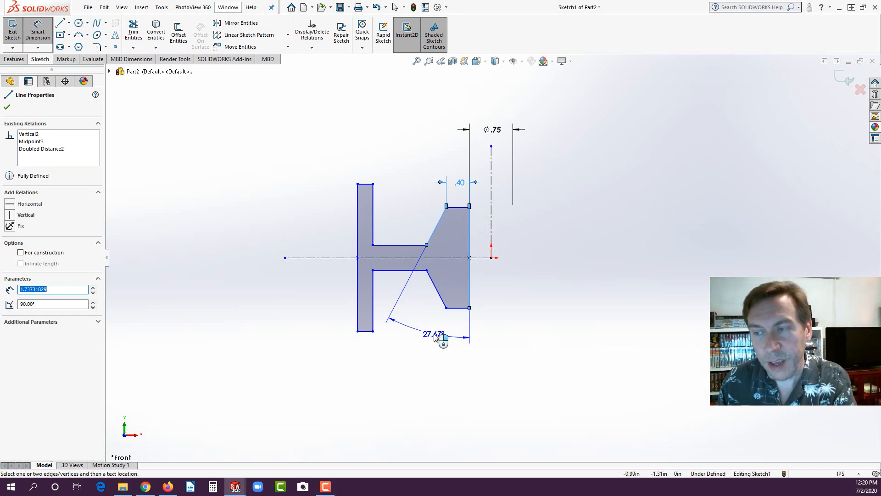
{"action": "left_click", "coordinate": [435, 336]}
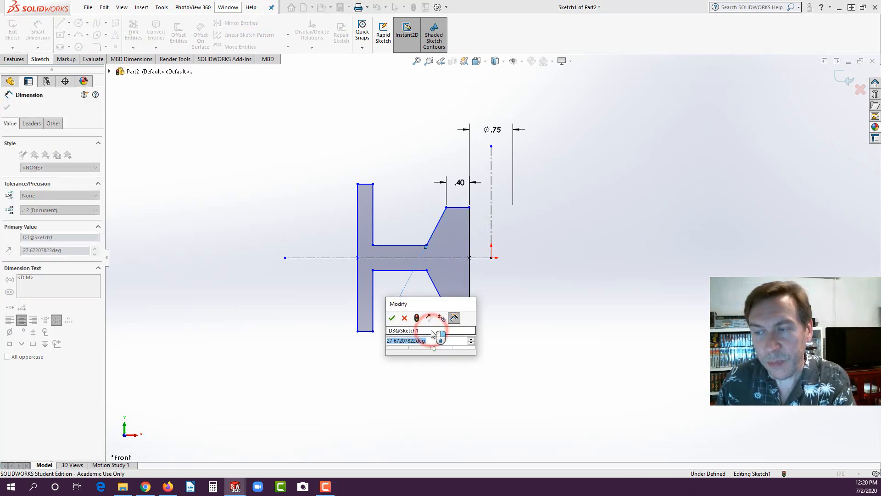
{"action": "type", "text": "18"}
{"action": "key", "text": "Return"}
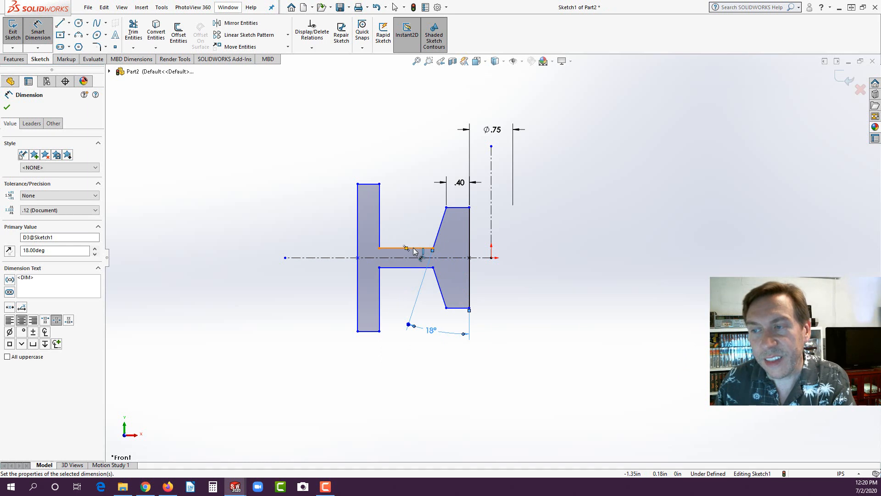
Dimension the web's thickness between its two horizontal lines to 0.25 in, placed beside the rim.
{"action": "left_click", "coordinate": [415, 251]}
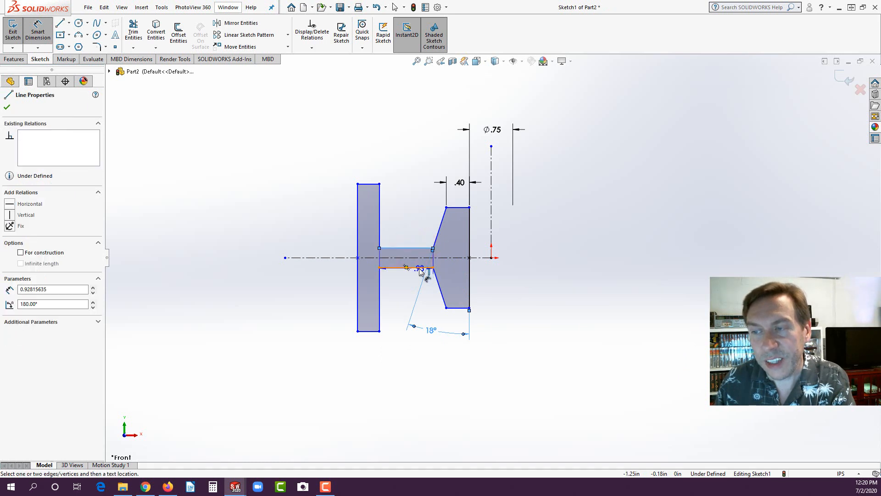
{"action": "left_click", "coordinate": [419, 268]}
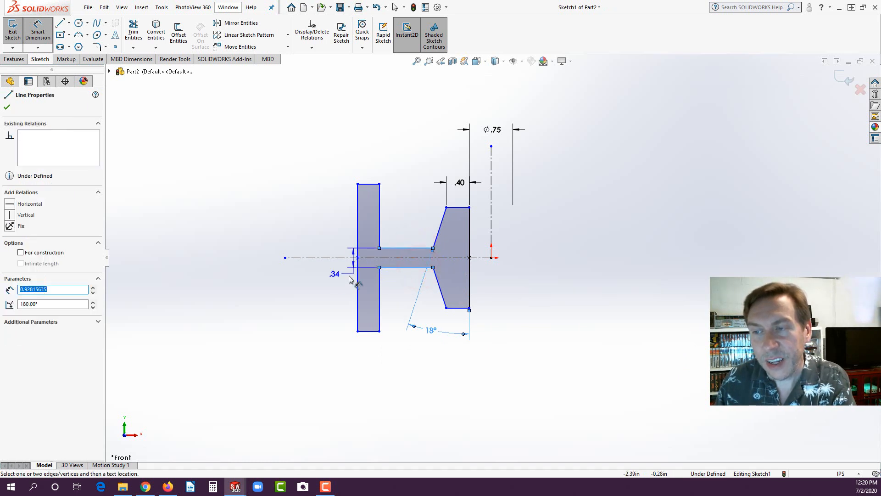
{"action": "left_click", "coordinate": [336, 281]}
{"action": "type", "text": ".2"}
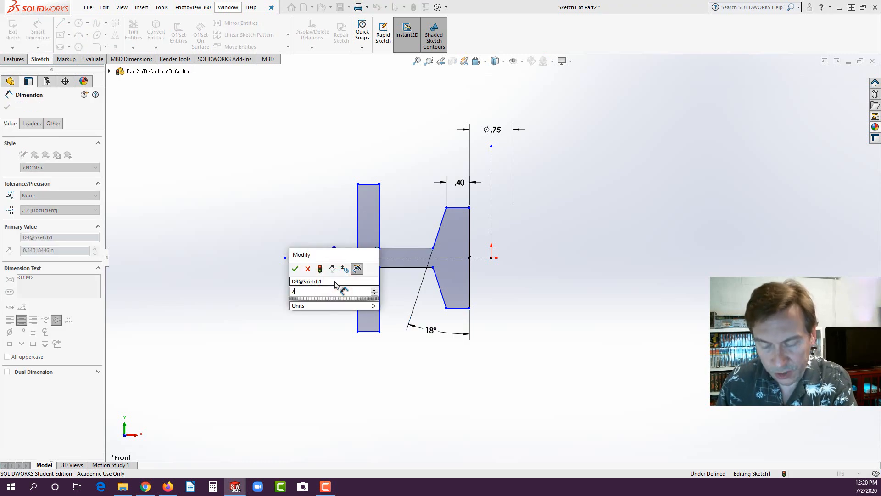
{"action": "type", "text": "5"}
{"action": "key", "text": "Return"}
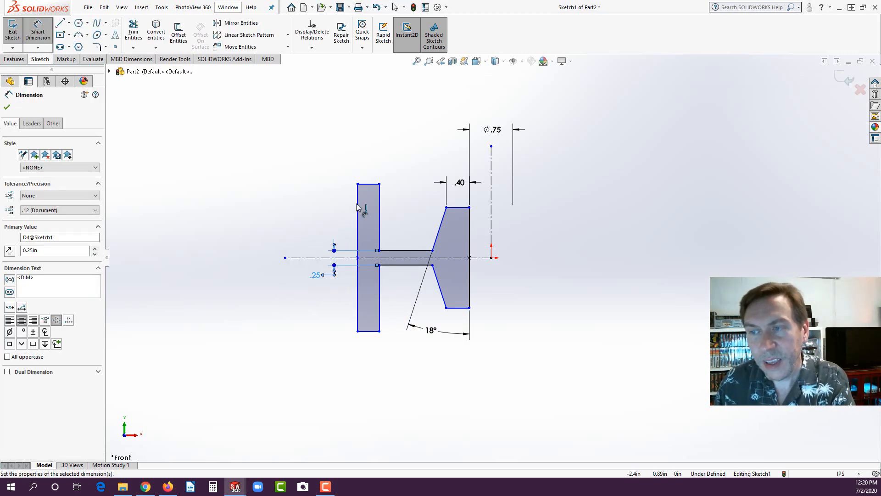
Dimension the full height of the rim's outer vertical edge to 2 in.
{"action": "left_click", "coordinate": [358, 202]}
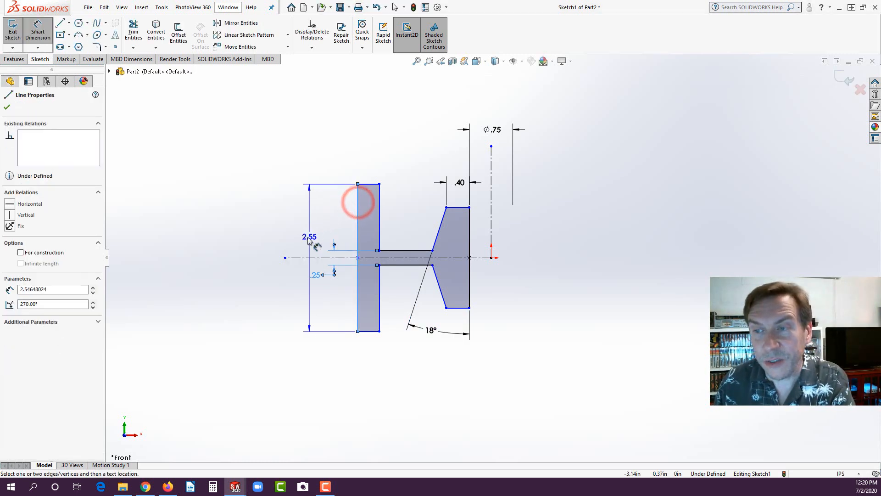
{"action": "left_click", "coordinate": [301, 236]}
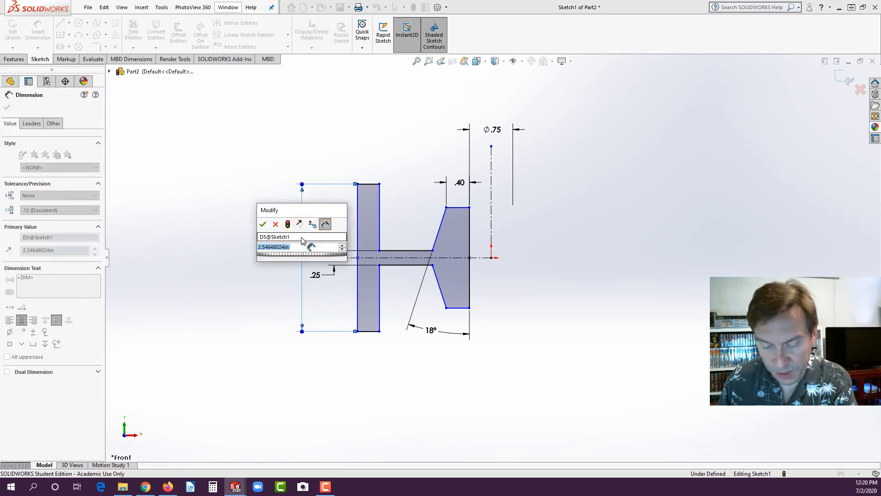
{"action": "type", "text": "2"}
{"action": "key", "text": "Return"}
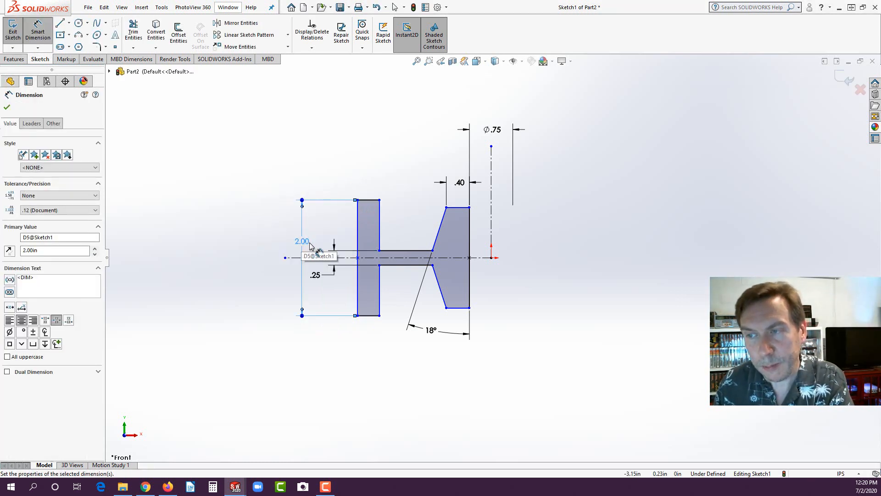
Dimension the rim's outer edge across the vertical centerline to a doubled distance of 5 in and add a diameter symbol.
{"action": "left_click", "coordinate": [358, 222]}
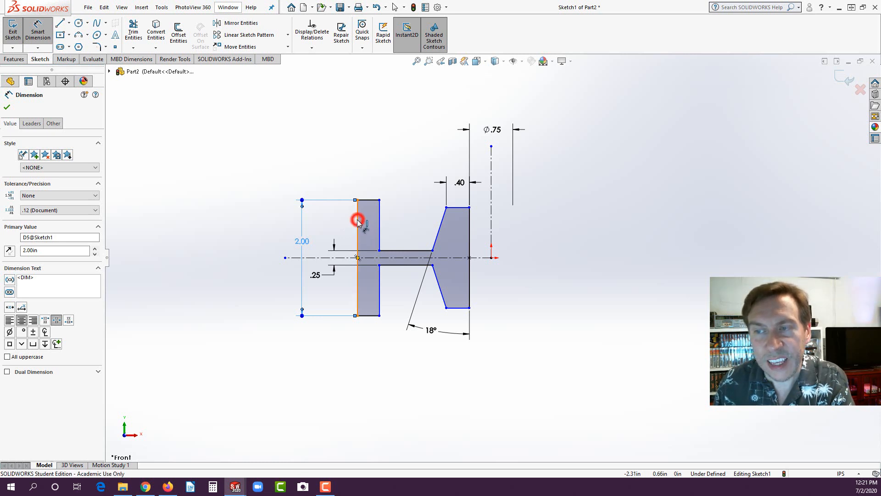
{"action": "left_click", "coordinate": [491, 190]}
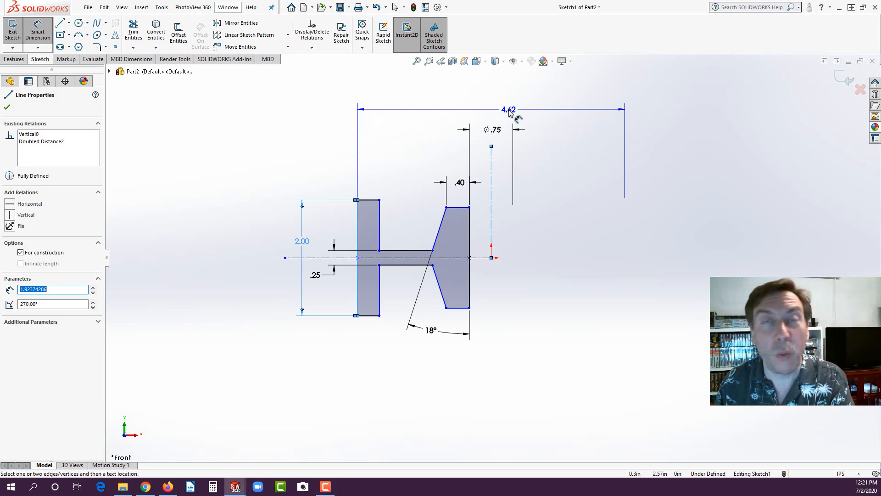
{"action": "left_click", "coordinate": [511, 113]}
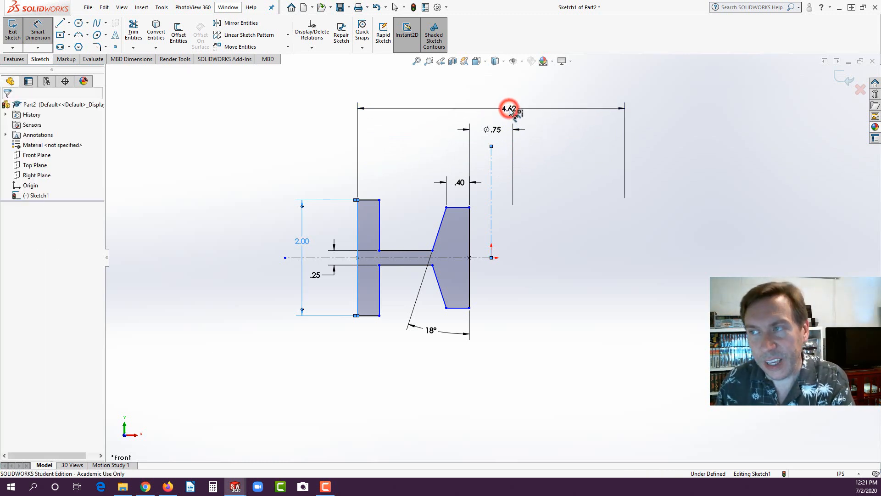
{"action": "type", "text": "5"}
{"action": "key", "text": "Return"}
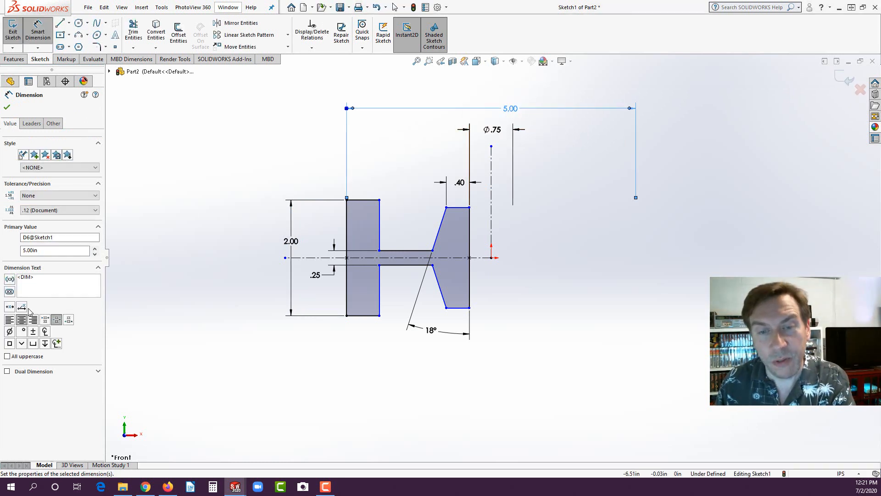
{"action": "left_click", "coordinate": [10, 332]}
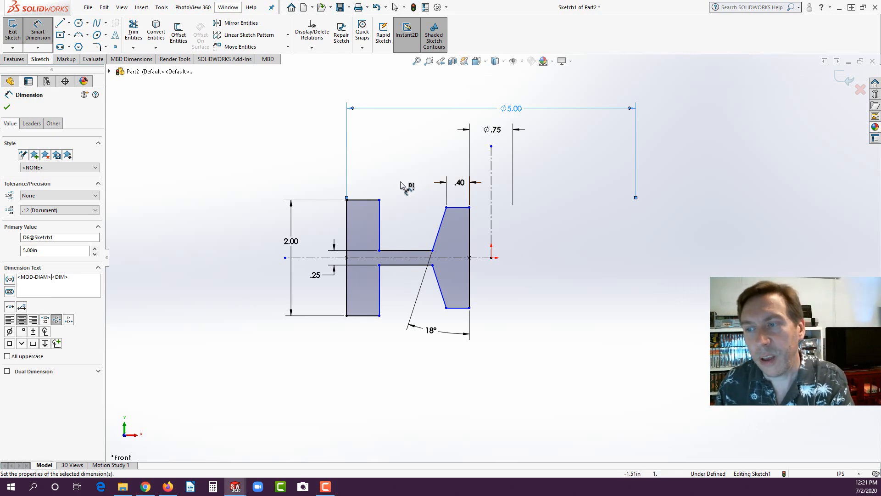
Dimension the rim's short upper edge to 0.25 in and reposition the rim's width and height dimensions clear of the profile.
{"action": "left_click", "coordinate": [355, 200]}
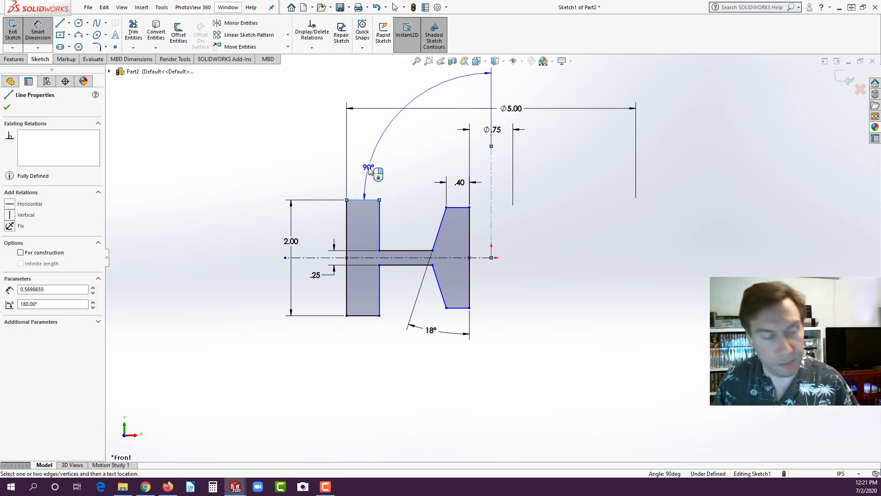
{"action": "key", "text": "Escape"}
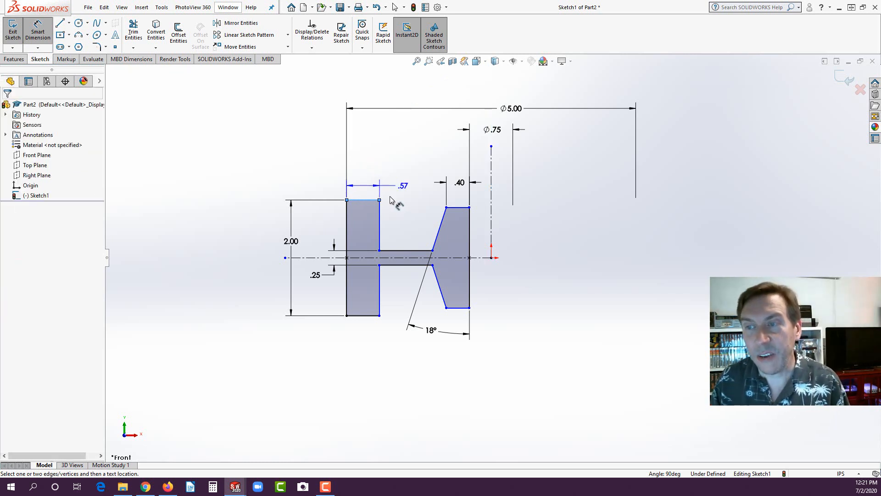
{"action": "left_click", "coordinate": [363, 165]}
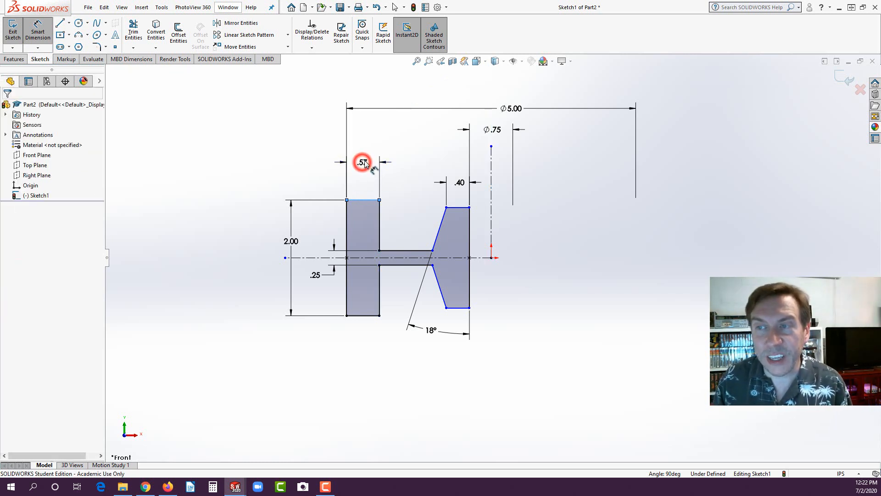
{"action": "type", "text": ".25"}
{"action": "key", "text": "Return"}
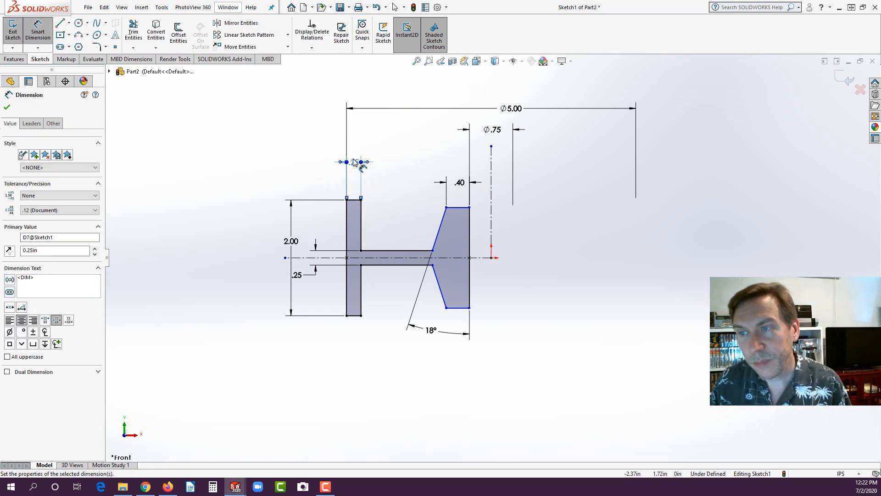
{"action": "left_click_drag", "start_coordinate": [353, 162], "coordinate": [386, 184]}
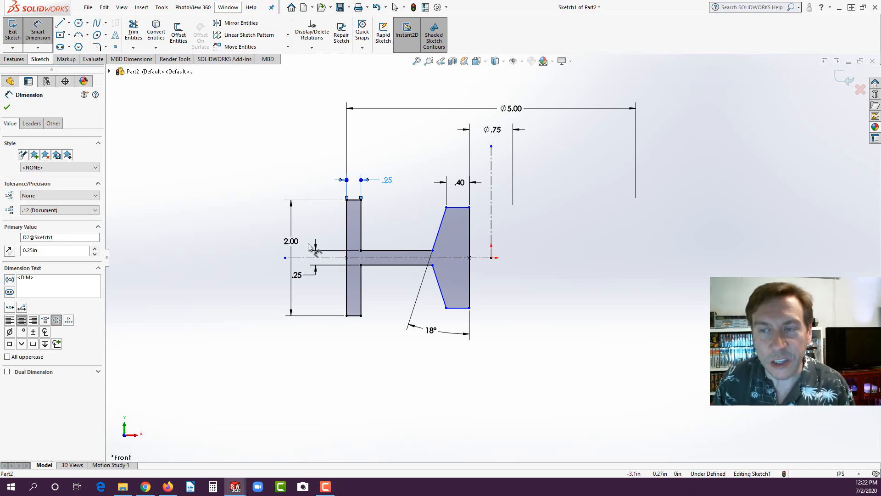
{"action": "left_click_drag", "start_coordinate": [293, 240], "coordinate": [271, 252]}
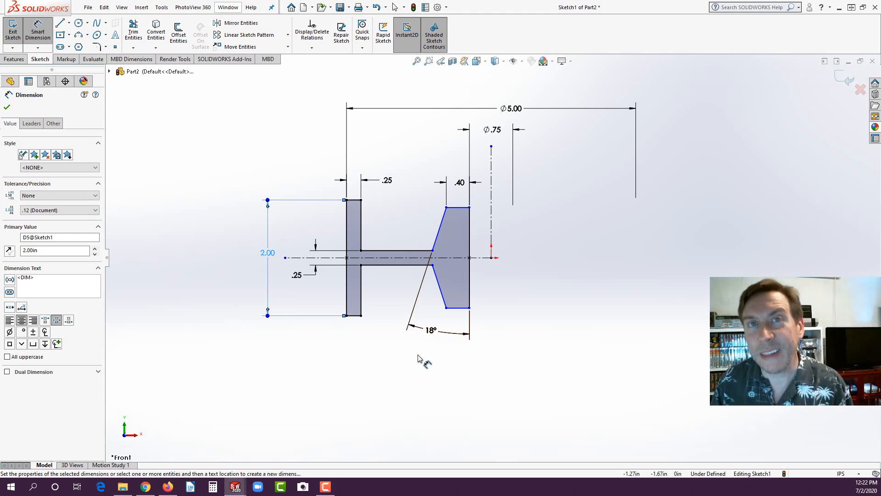
Dimension the upper corner between web and hub across the vertical centerline to a doubled 2 in, with a diameter symbol.
{"action": "left_click", "coordinate": [433, 251]}
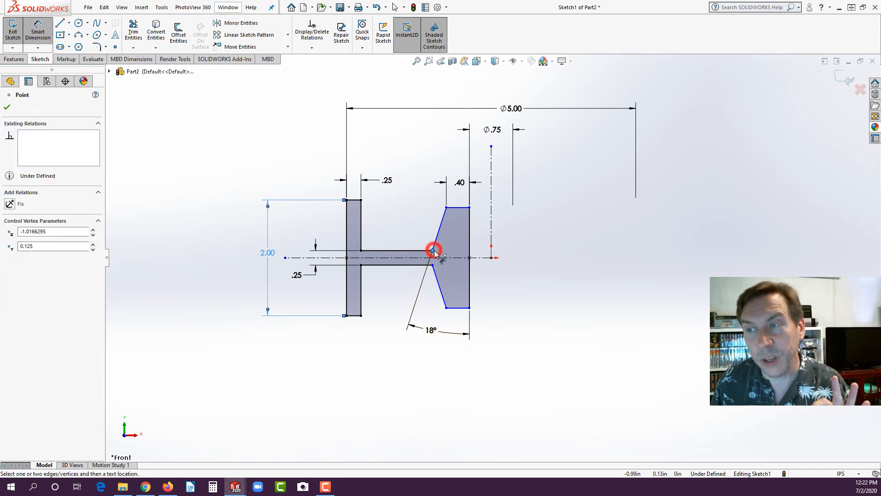
{"action": "left_click", "coordinate": [492, 220]}
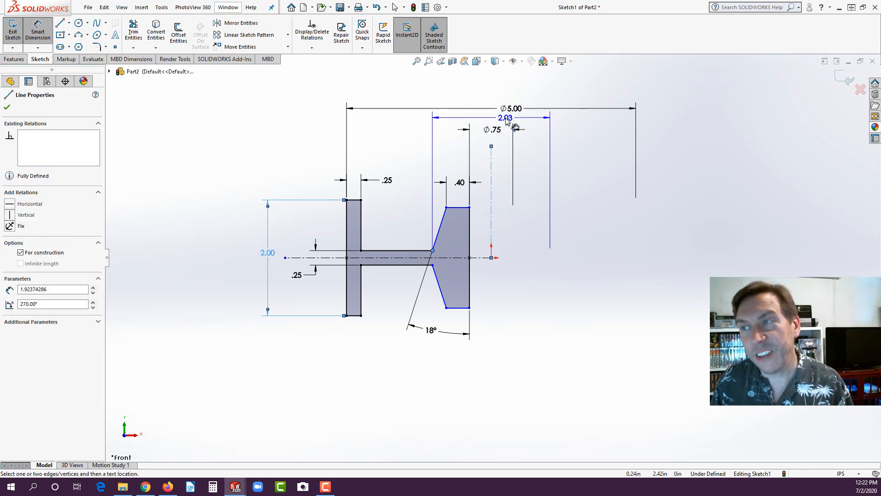
{"action": "left_click", "coordinate": [506, 120]}
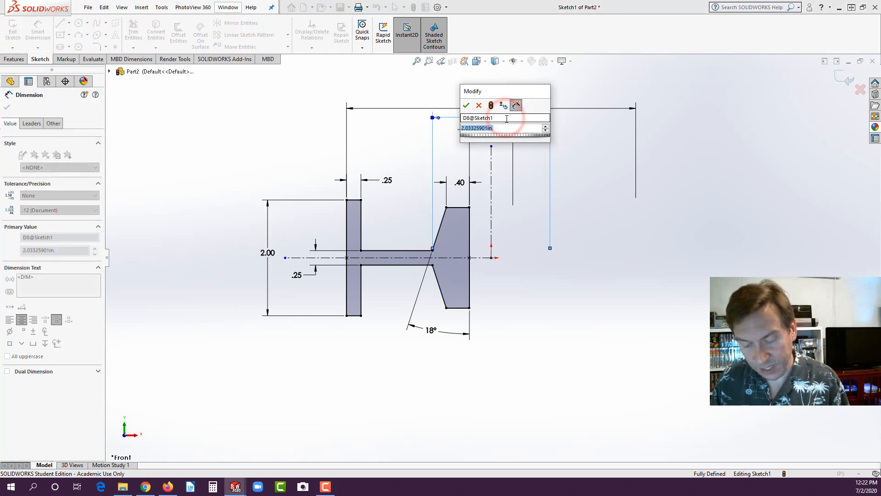
{"action": "type", "text": "2"}
{"action": "key", "text": "Return"}
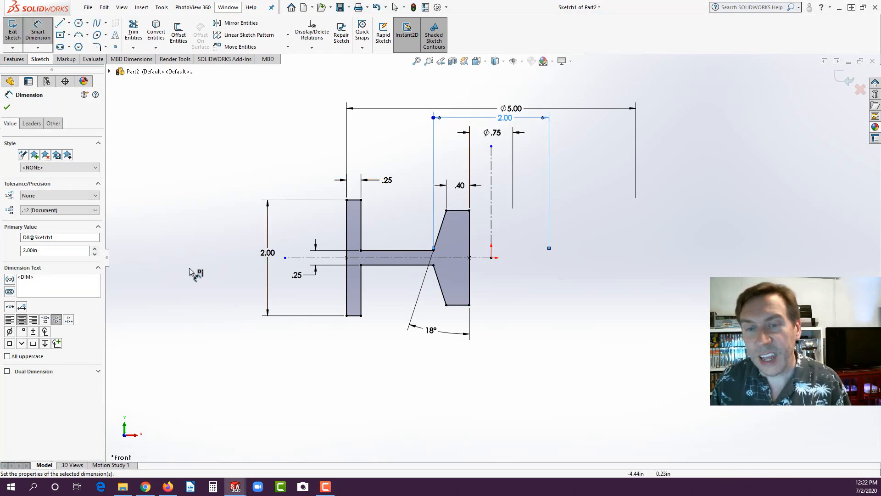
{"action": "left_click", "coordinate": [9, 332]}
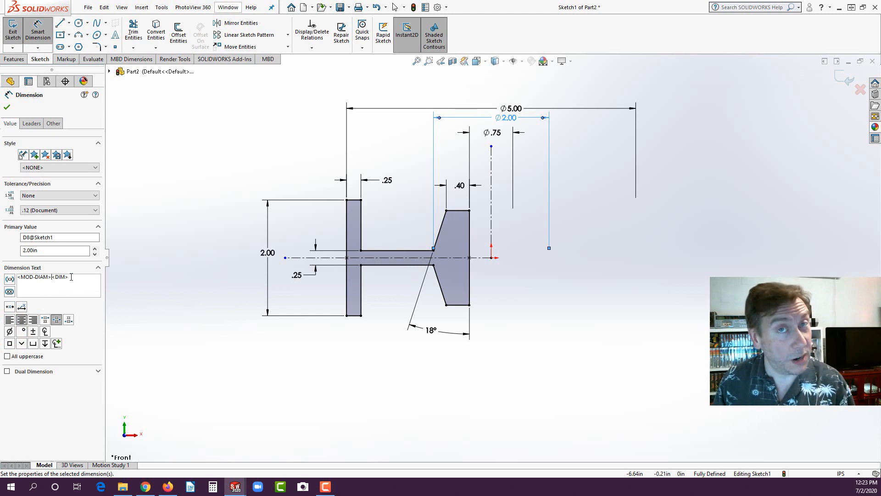
{"action": "left_click", "coordinate": [70, 277]}
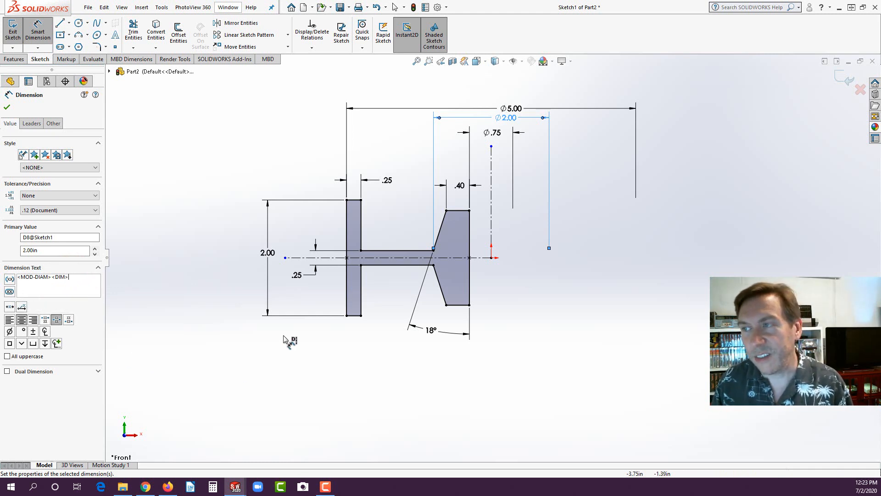
{"action": "left_click", "coordinate": [7, 108]}
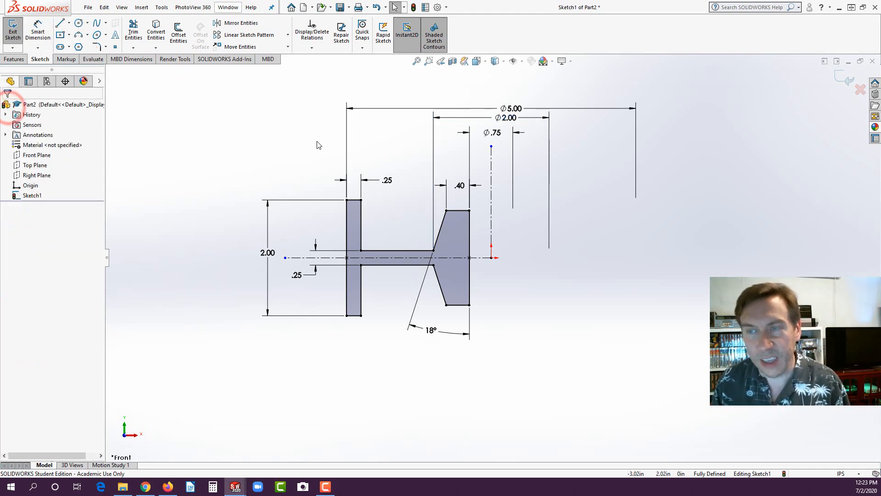
Space out the three stacked diameter dimensions above the profile and move the hub's 0.40 in dimension slightly closer to its edge.
{"action": "left_click_drag", "start_coordinate": [517, 106], "coordinate": [512, 88]}
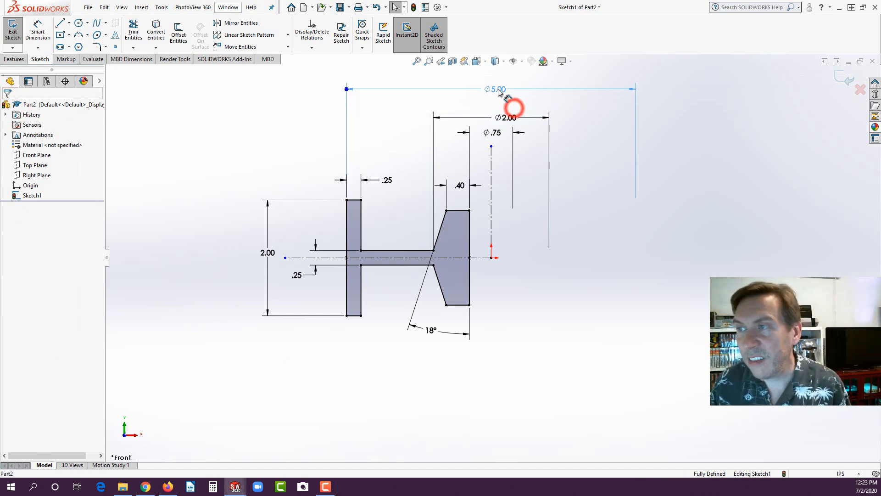
{"action": "left_click_drag", "start_coordinate": [509, 120], "coordinate": [506, 114]}
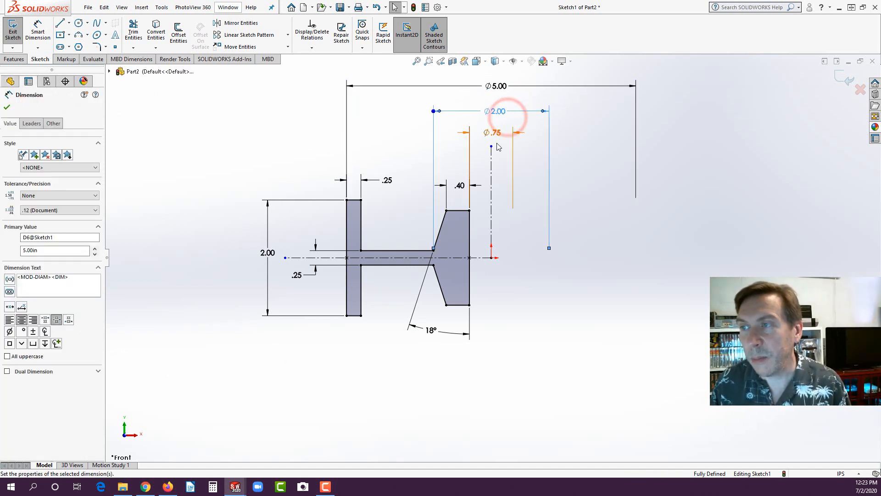
{"action": "left_click", "coordinate": [499, 133]}
{"action": "left_click", "coordinate": [542, 166]}
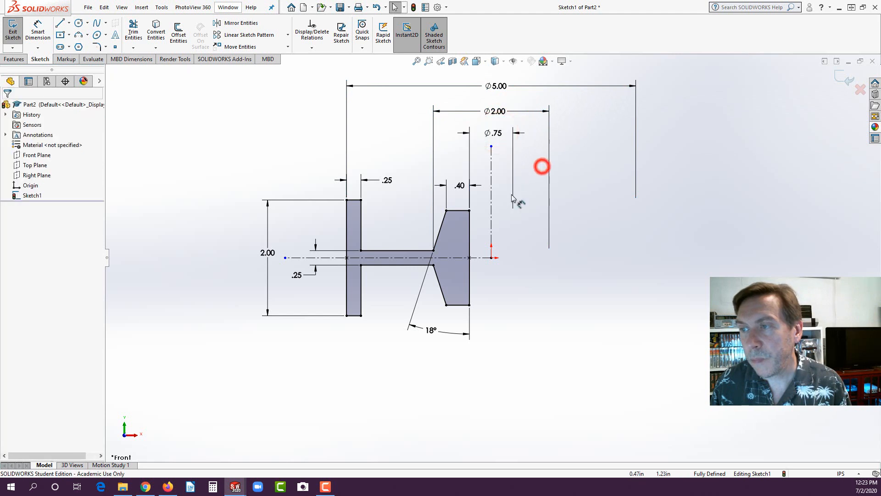
{"action": "left_click_drag", "start_coordinate": [458, 186], "coordinate": [459, 190]}
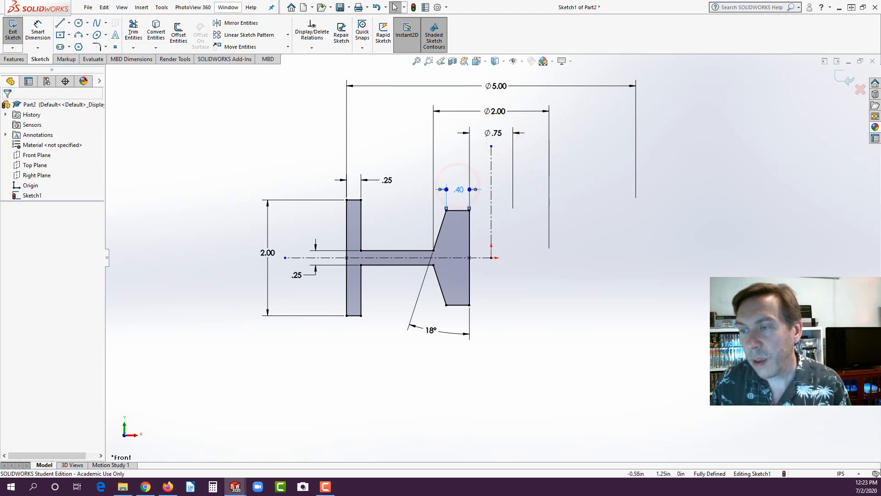
{"action": "left_click", "coordinate": [373, 358]}
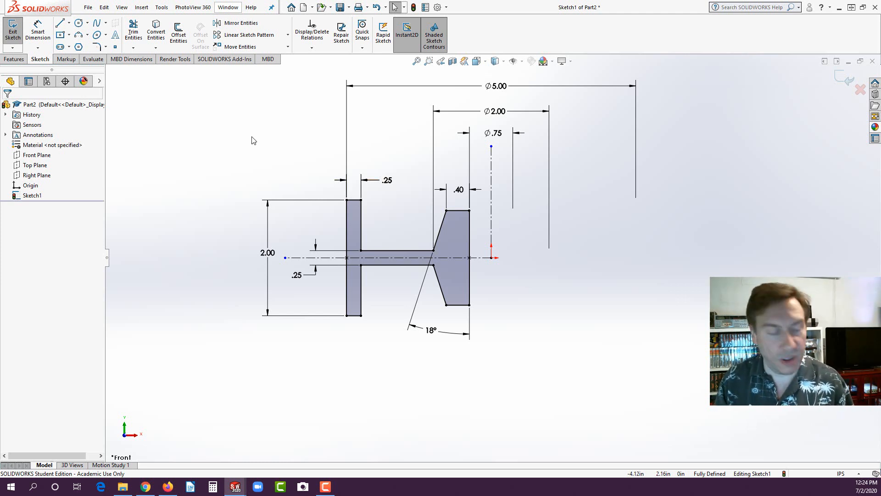
{"action": "mouse_move", "coordinate": [240, 111]}
{"action": "left_mouse_down"}
{"action": "mouse_move", "coordinate": [688, 370]}
{"action": "mouse_move", "coordinate": [675, 402]}
{"action": "left_mouse_up"}
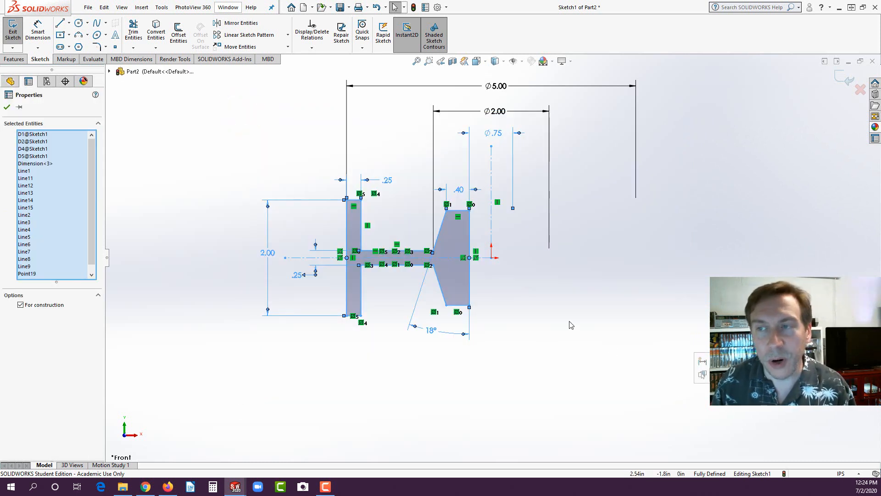
{"action": "left_click", "coordinate": [315, 164]}
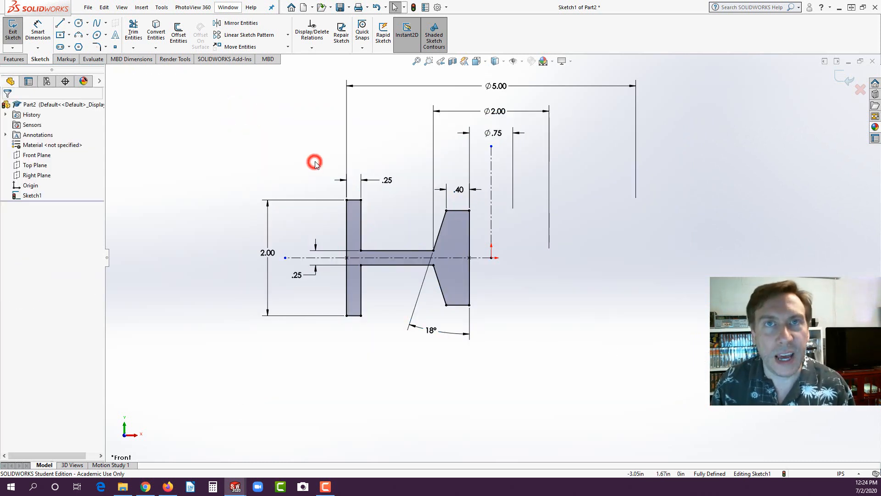
{"action": "left_click", "coordinate": [347, 219]}
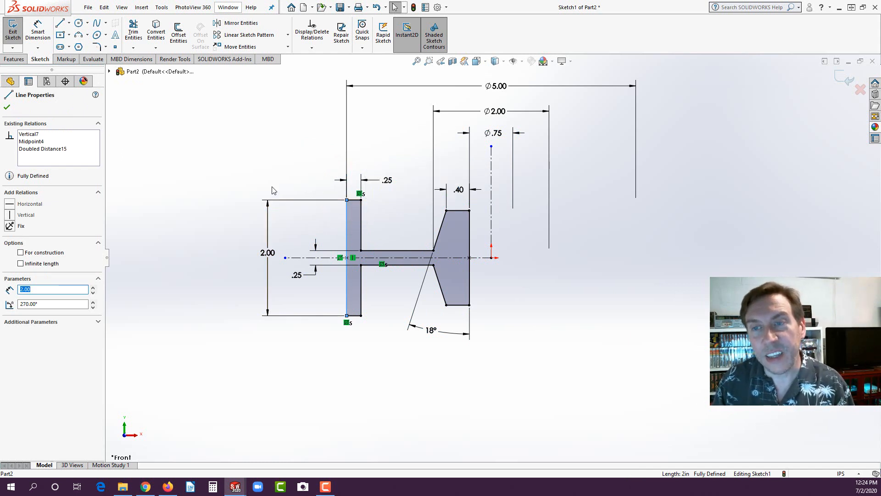
{"action": "left_click", "coordinate": [271, 140]}
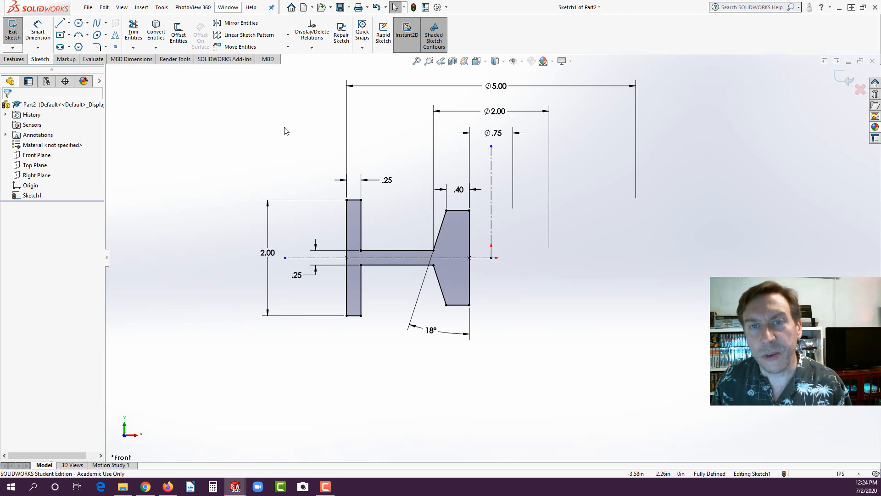
Revolve the wheel profile 360 degrees around the vertical centerline as a boss/base and fit the whole wheel in view.
{"action": "left_click", "coordinate": [492, 179]}
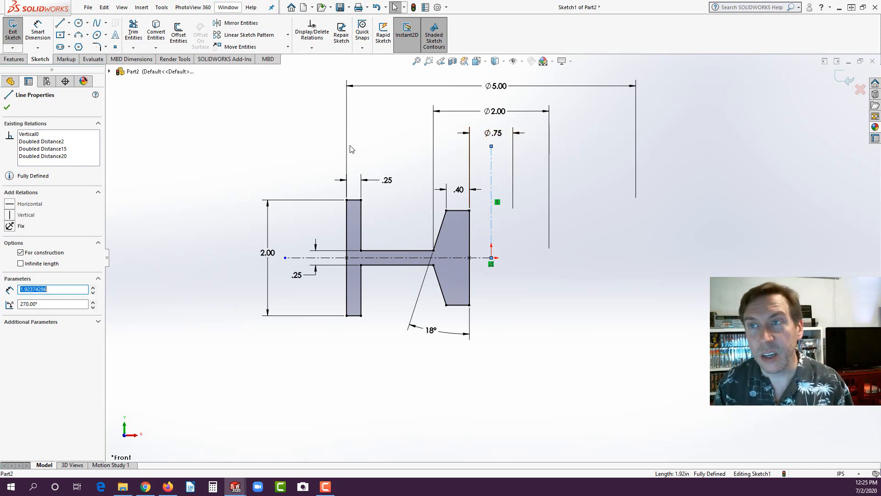
{"action": "left_click", "coordinate": [16, 62]}
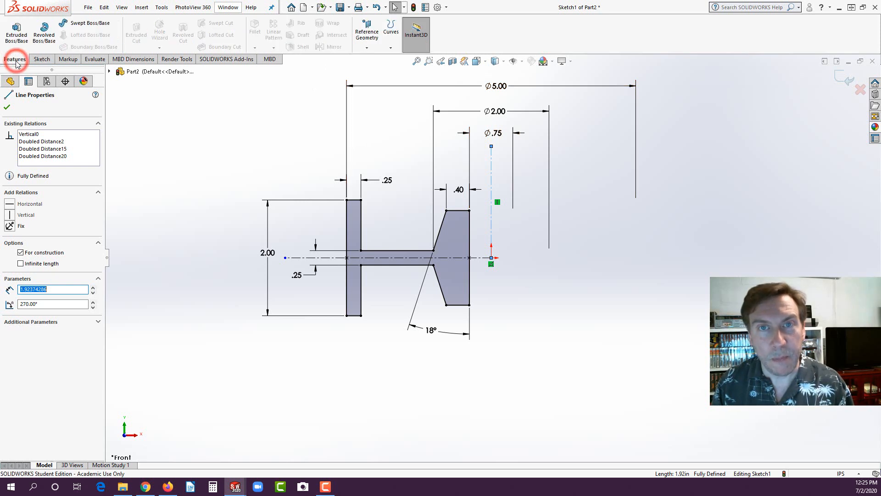
{"action": "left_click", "coordinate": [45, 43]}
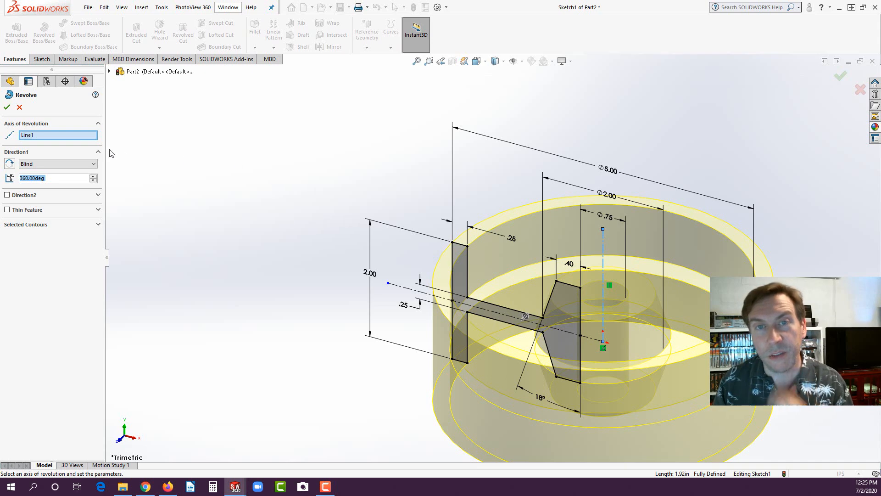
{"action": "left_click", "coordinate": [6, 108]}
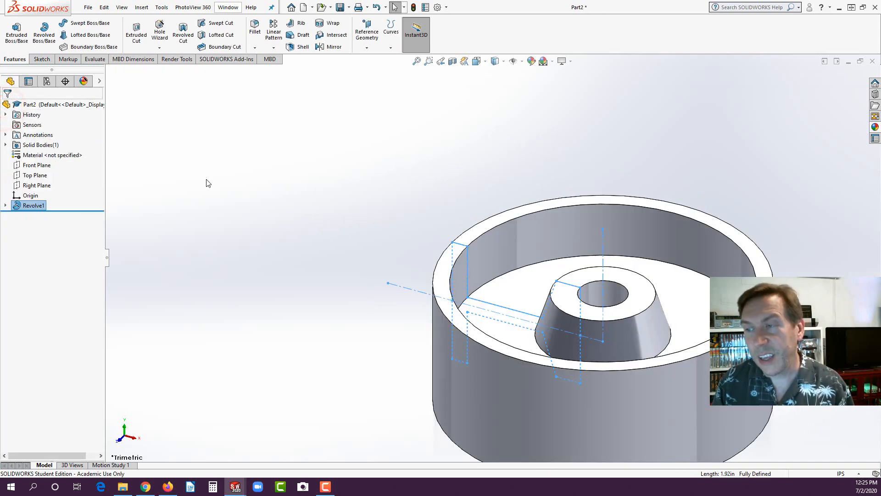
{"action": "key", "text": "f"}
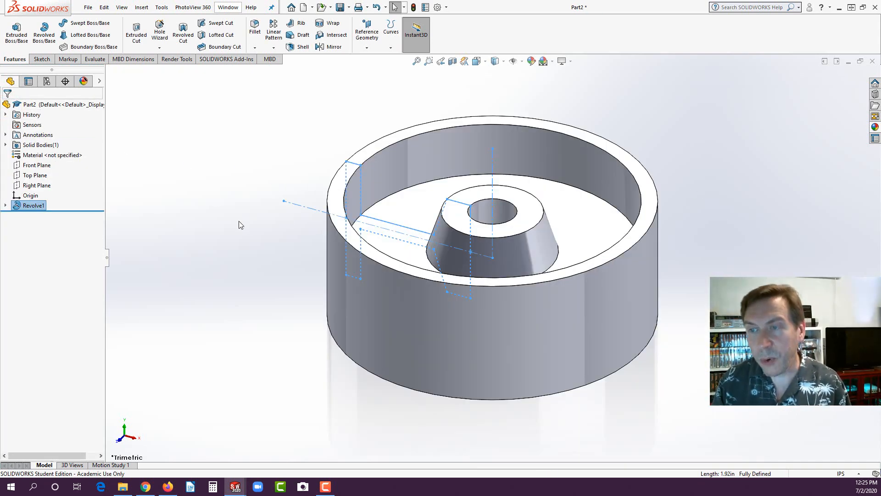
{"action": "left_click", "coordinate": [249, 147]}
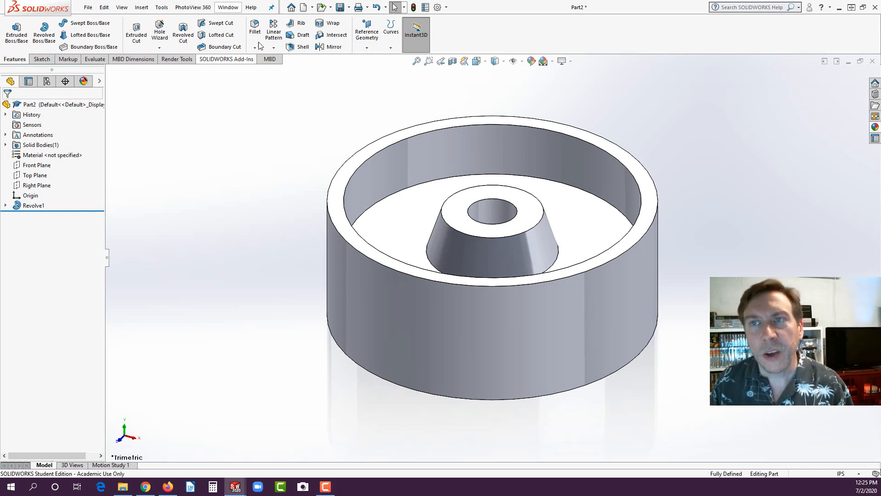
Fillet the rim's upper face, its outer and inner lower edges, and the hub's conical faces on both sides with a 0.10 in radius.
{"action": "left_click", "coordinate": [254, 28]}
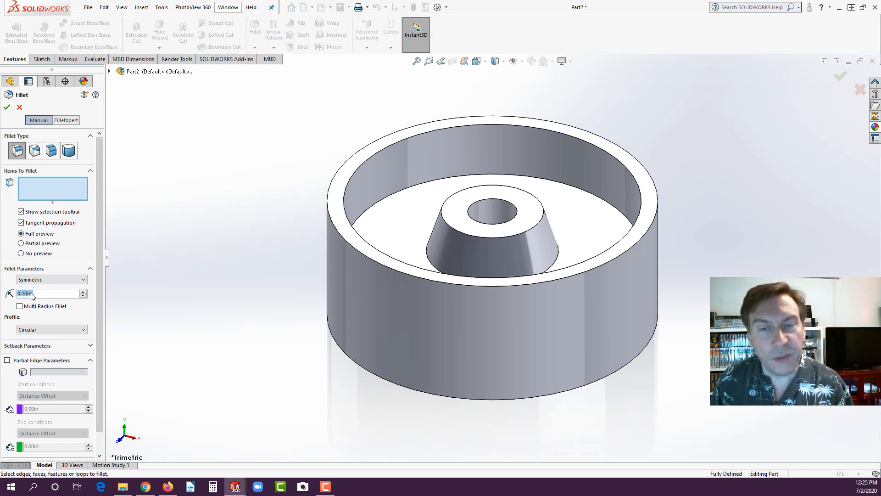
{"action": "left_click", "coordinate": [335, 197]}
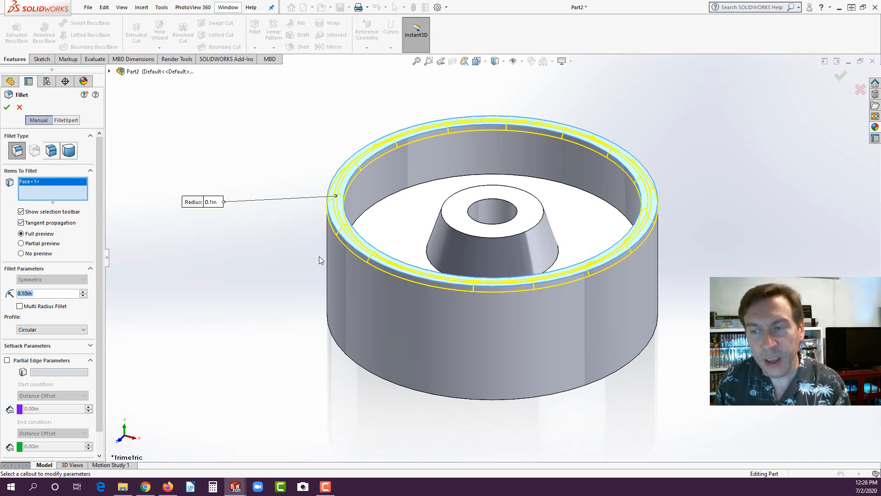
{"action": "left_click", "coordinate": [341, 352]}
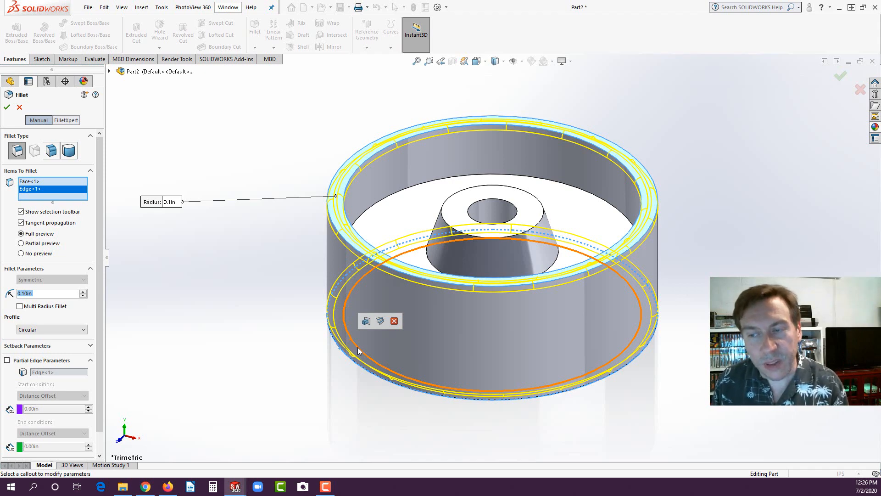
{"action": "left_click", "coordinate": [358, 349]}
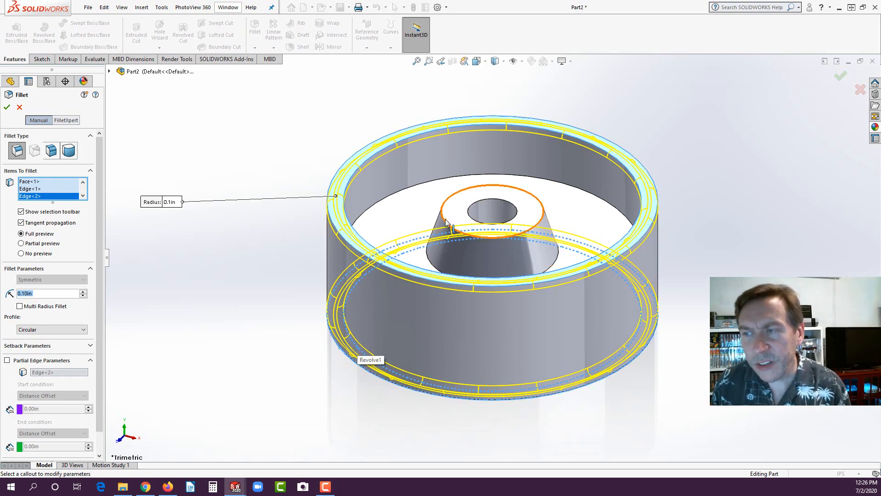
{"action": "left_click", "coordinate": [455, 249]}
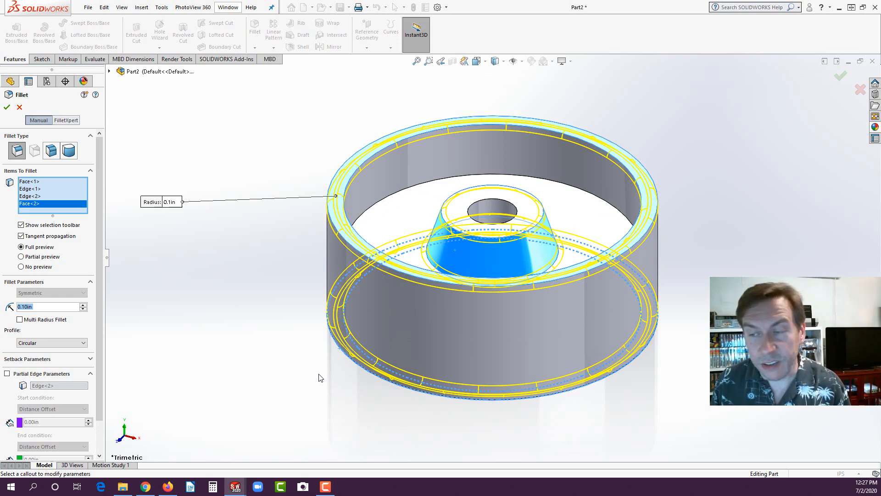
{"action": "middle_click_drag", "start_coordinate": [319, 378], "coordinate": [480, 294]}
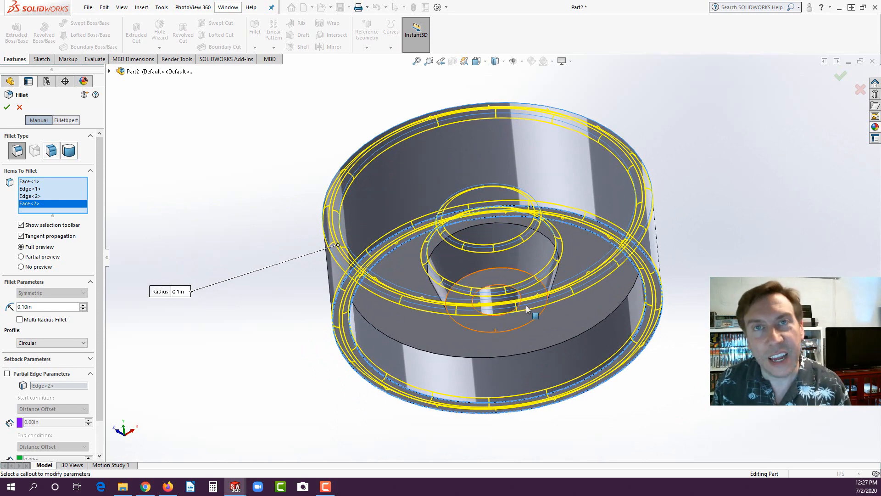
{"action": "left_click", "coordinate": [533, 250]}
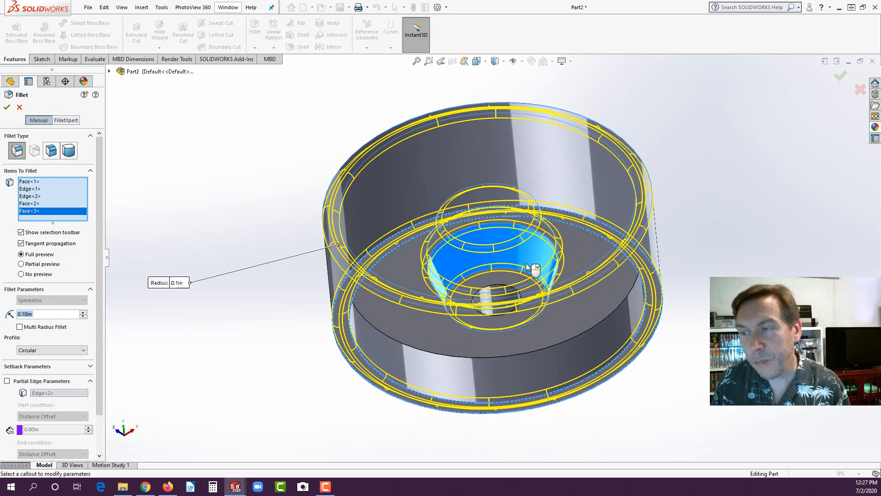
{"action": "left_click", "coordinate": [7, 107]}
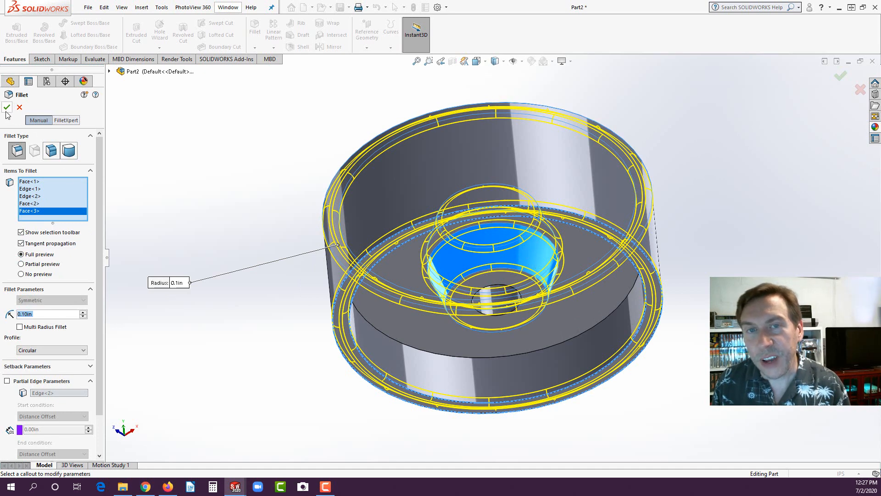
{"action": "middle_click_drag", "start_coordinate": [277, 302], "coordinate": [293, 444]}
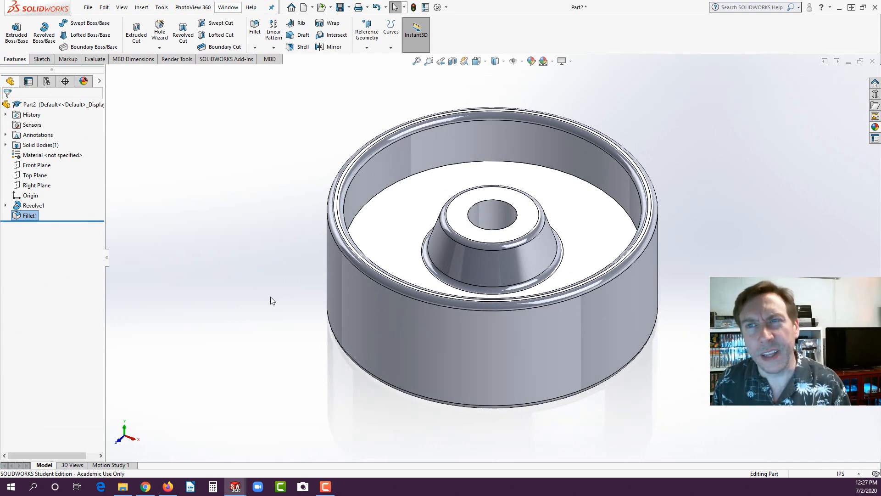
Fillet the inner edges where the rim meets the web, on both sides of the web, with a 0.5 in radius.
{"action": "left_click", "coordinate": [250, 34]}
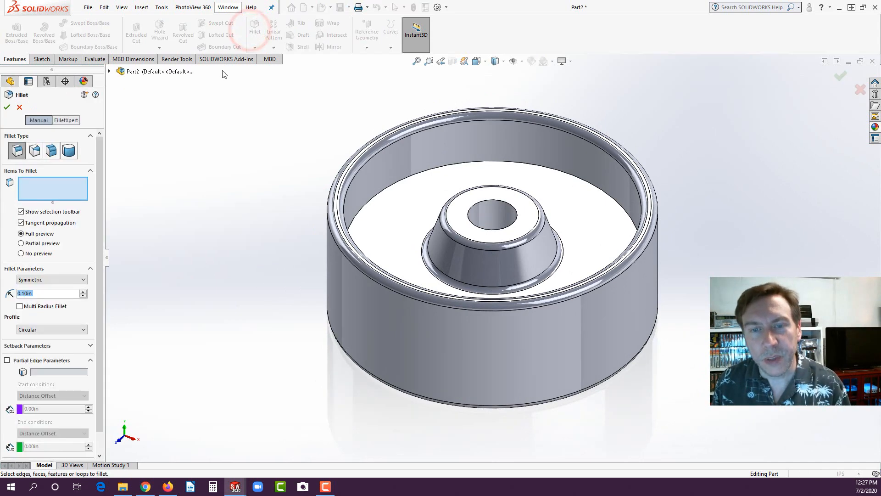
{"action": "type", "text": ".5"}
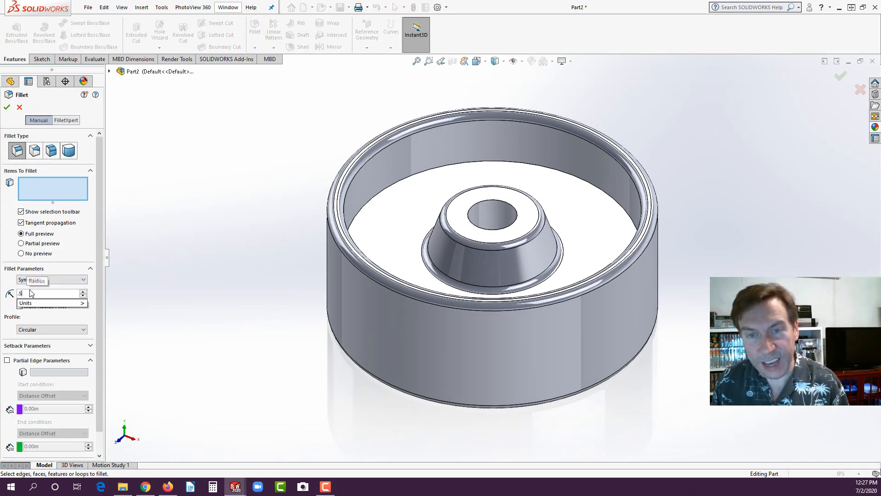
{"action": "left_click", "coordinate": [403, 181]}
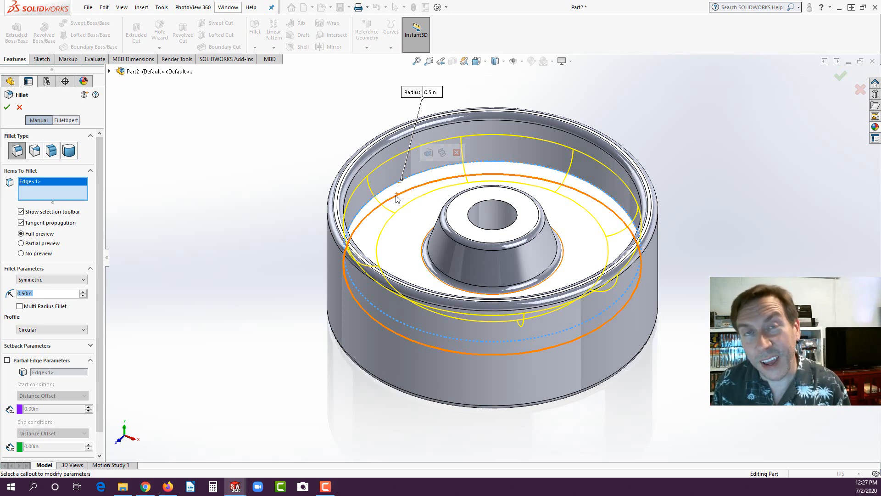
{"action": "left_click", "coordinate": [397, 197]}
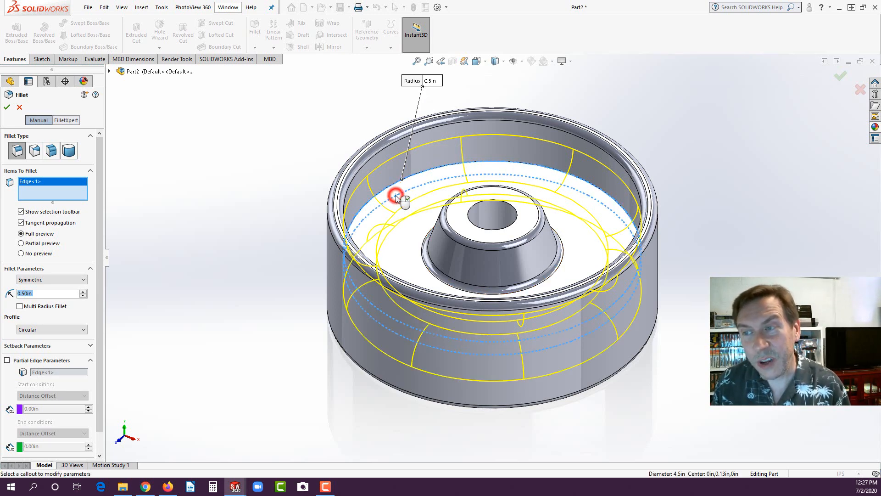
{"action": "middle_click_drag", "start_coordinate": [271, 314], "coordinate": [289, 276]}
{"action": "left_click", "coordinate": [7, 109]}
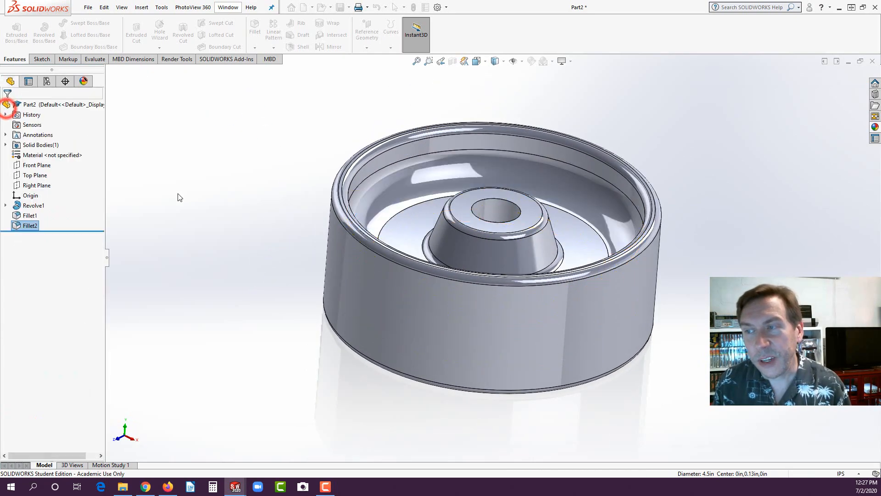
{"action": "middle_click_drag", "start_coordinate": [222, 231], "coordinate": [244, 235]}
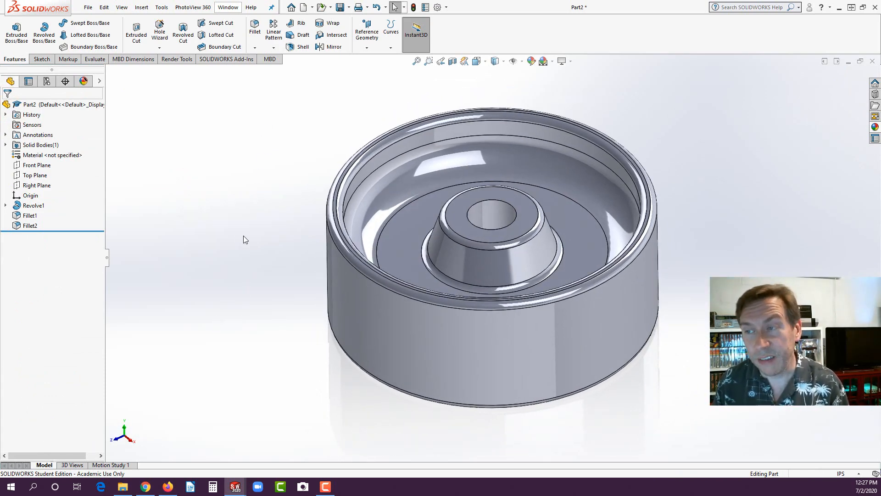
Start a sketch on the hub's flat ring-shaped upper face and orient the model to the Top view.
{"action": "left_click", "coordinate": [523, 206]}
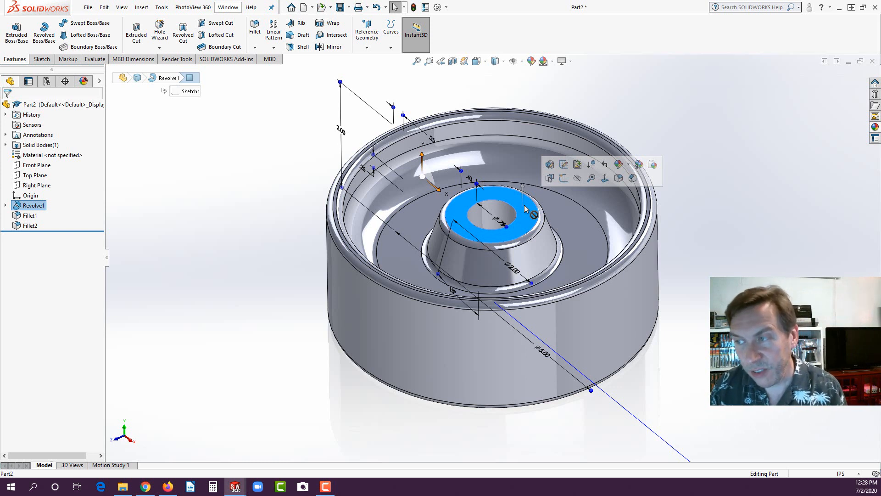
{"action": "left_click", "coordinate": [564, 179]}
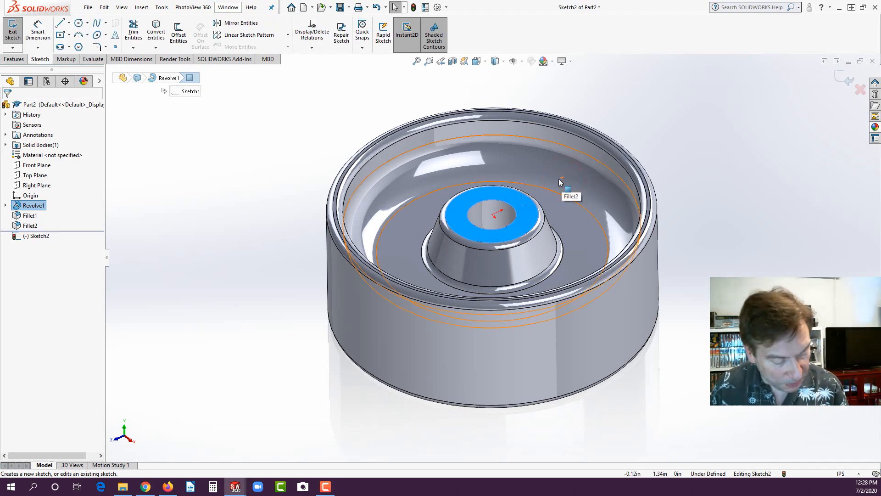
{"action": "key", "text": "space"}
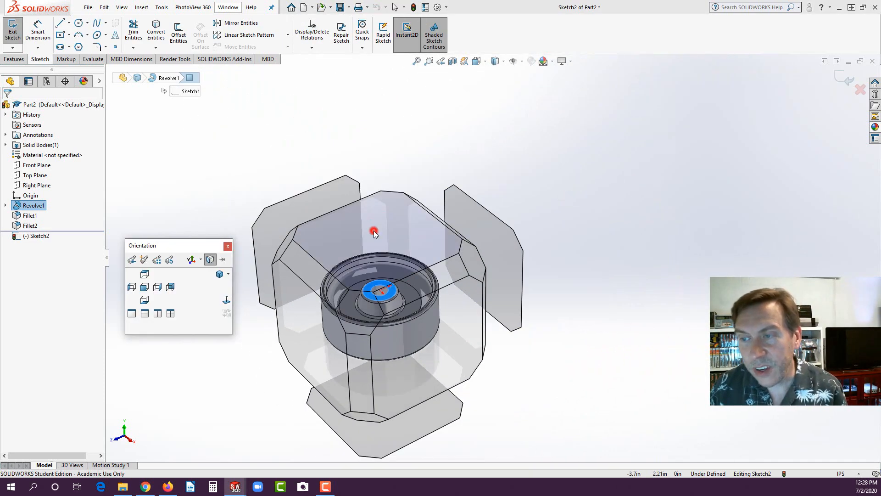
{"action": "left_click", "coordinate": [374, 230]}
{"action": "key", "text": "space"}
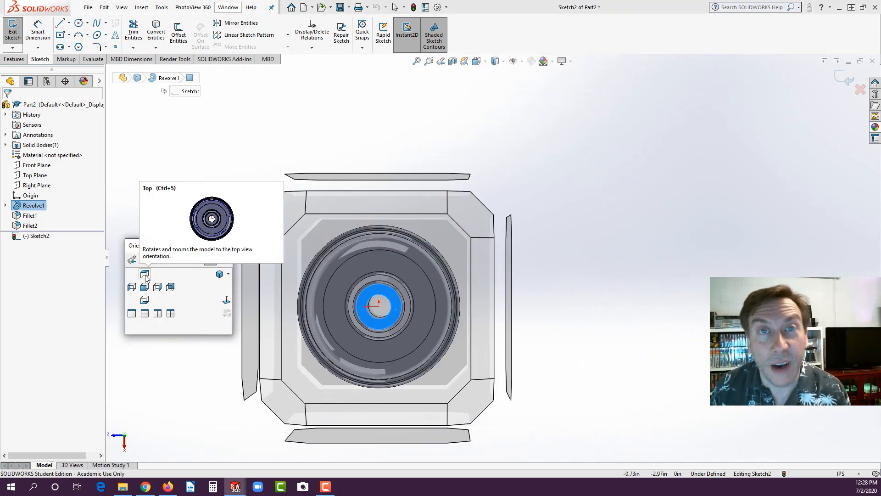
{"action": "left_click", "coordinate": [145, 274]}
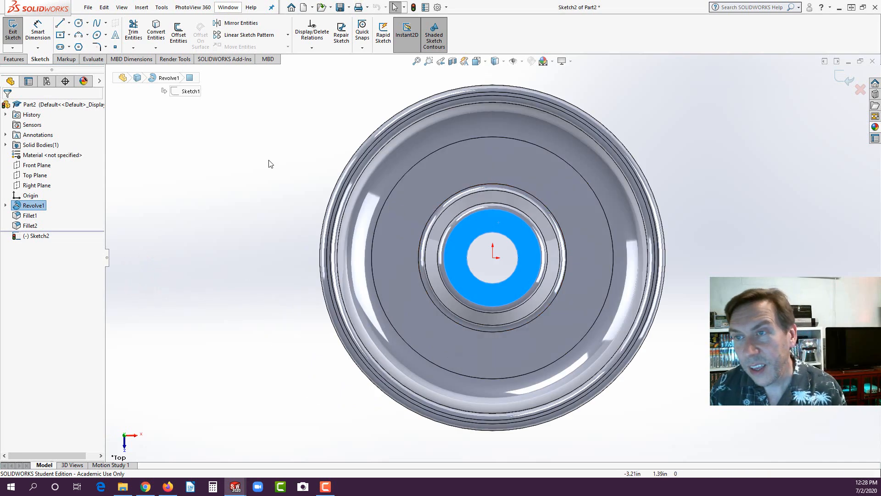
Sketch a vertical line about 0.68 in long above the origin, from the hub's base circle to the inner edge of the web's large fillet.
{"action": "left_click", "coordinate": [60, 24]}
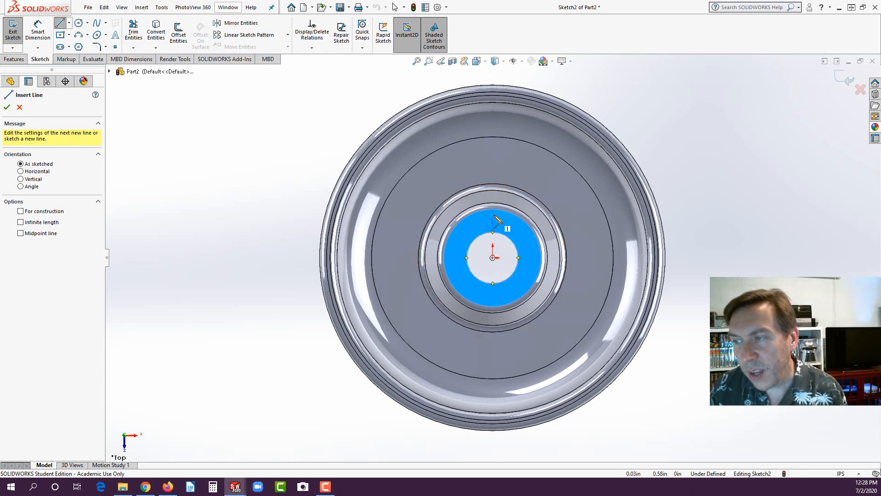
{"action": "left_click", "coordinate": [493, 183]}
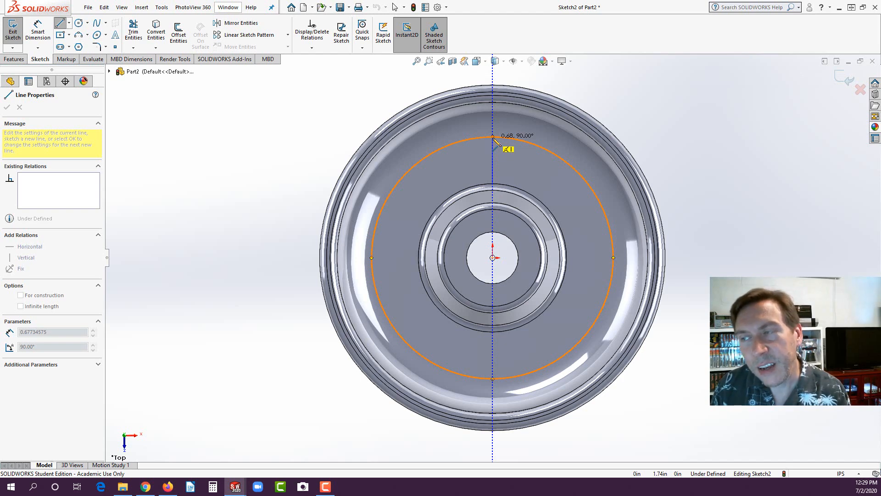
{"action": "left_click", "coordinate": [493, 137]}
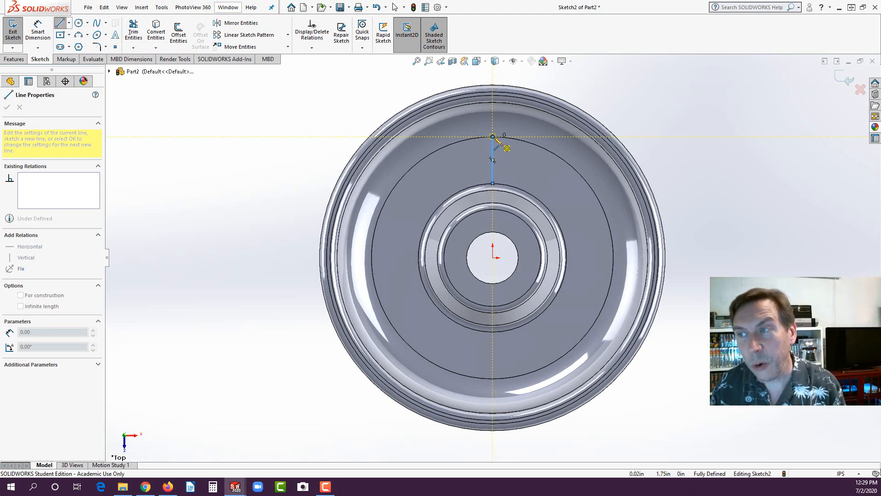
{"action": "key", "text": "Escape"}
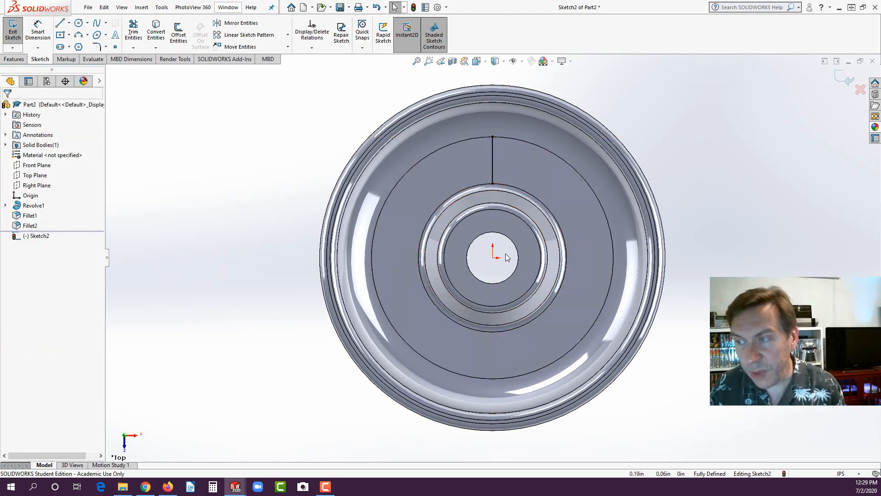
Create a 0.10 in thick rib from the line, with thickness on both sides and extruded normal to the sketch.
{"action": "middle_click_drag", "start_coordinate": [508, 257], "coordinate": [450, 219]}
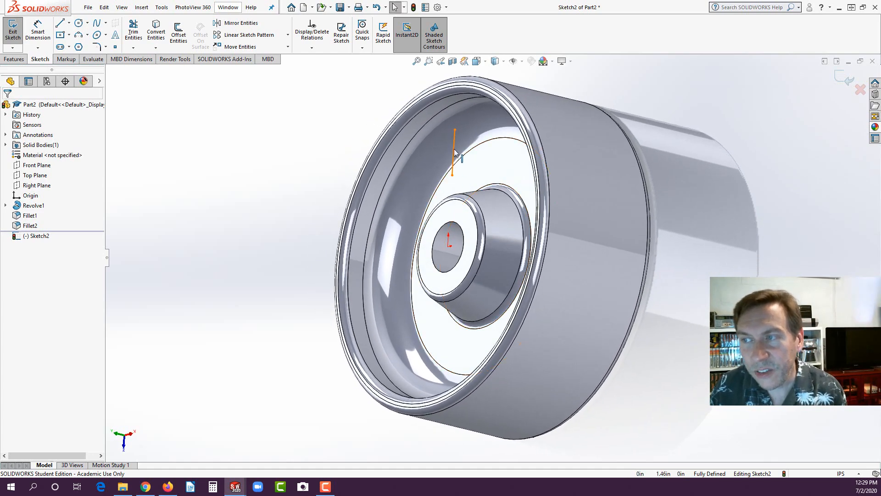
{"action": "middle_click_drag", "start_coordinate": [386, 225], "coordinate": [403, 249]}
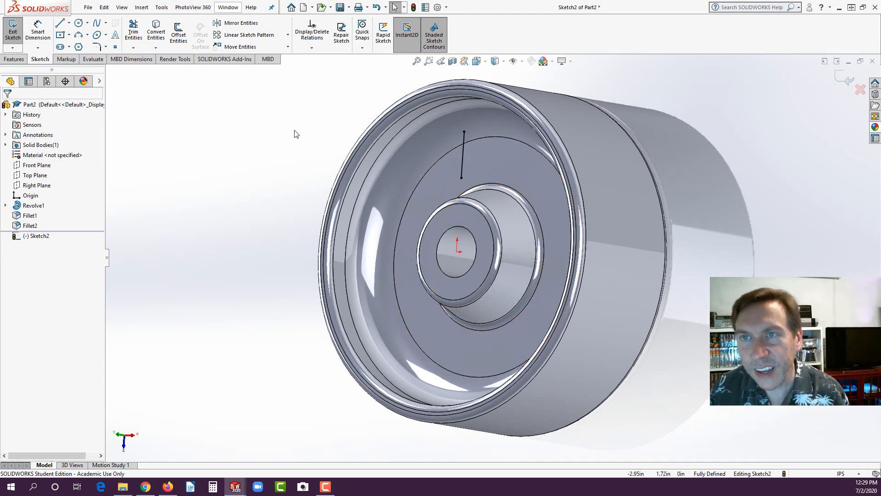
{"action": "left_click", "coordinate": [10, 60]}
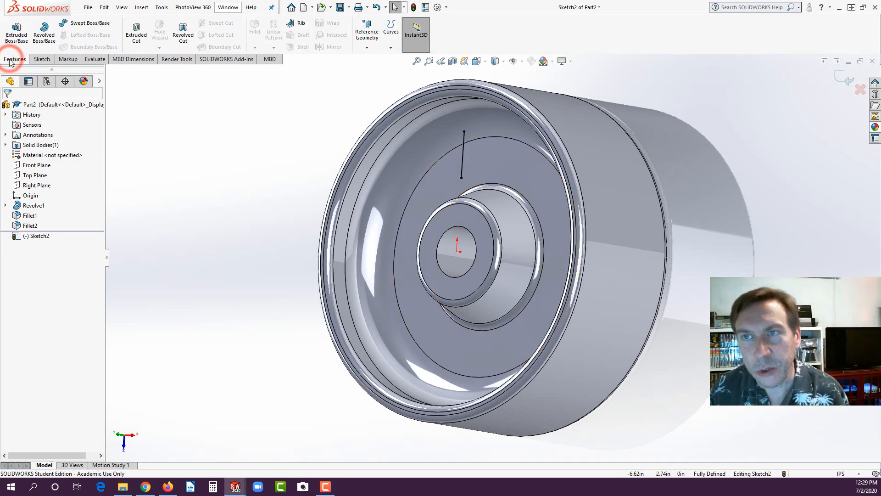
{"action": "left_click", "coordinate": [296, 24]}
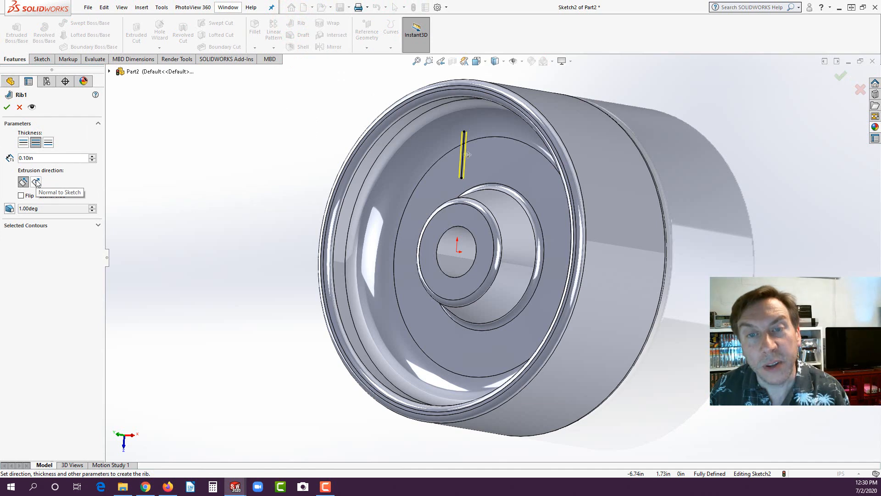
{"action": "left_click", "coordinate": [36, 182]}
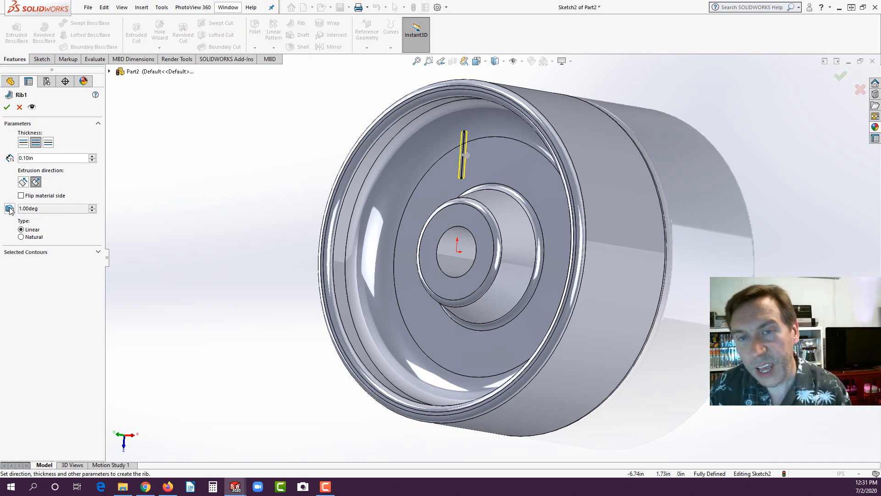
{"action": "left_click", "coordinate": [7, 107]}
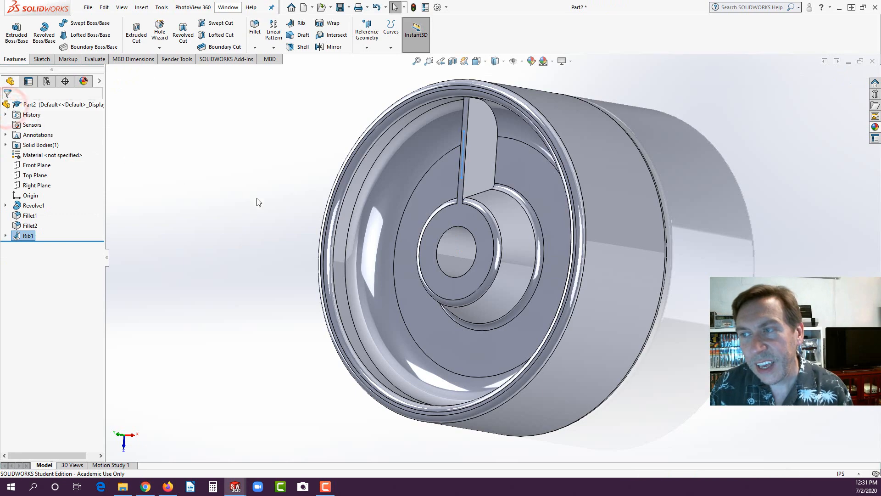
{"action": "mouse_move", "coordinate": [256, 240]}
{"action": "middle_mouse_down"}
{"action": "mouse_move", "coordinate": [296, 250]}
{"action": "mouse_move", "coordinate": [267, 142]}
{"action": "mouse_move", "coordinate": [256, 229]}
{"action": "middle_mouse_up"}
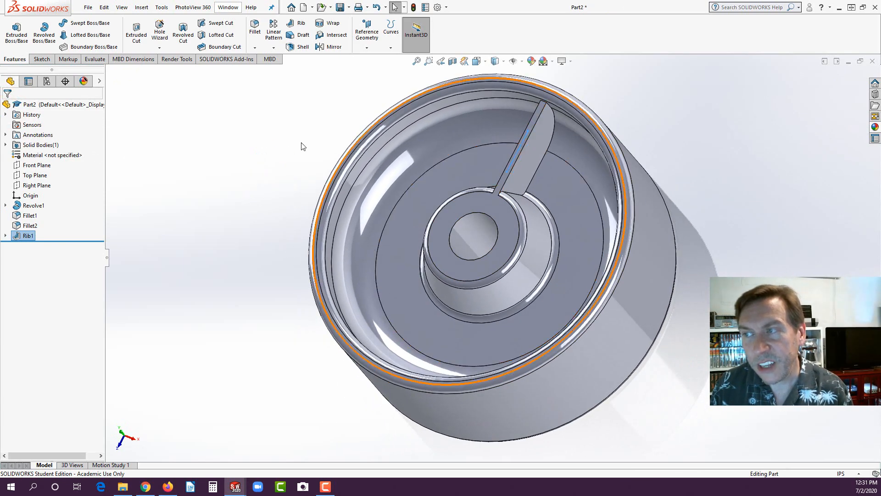
{"action": "left_click", "coordinate": [264, 148]}
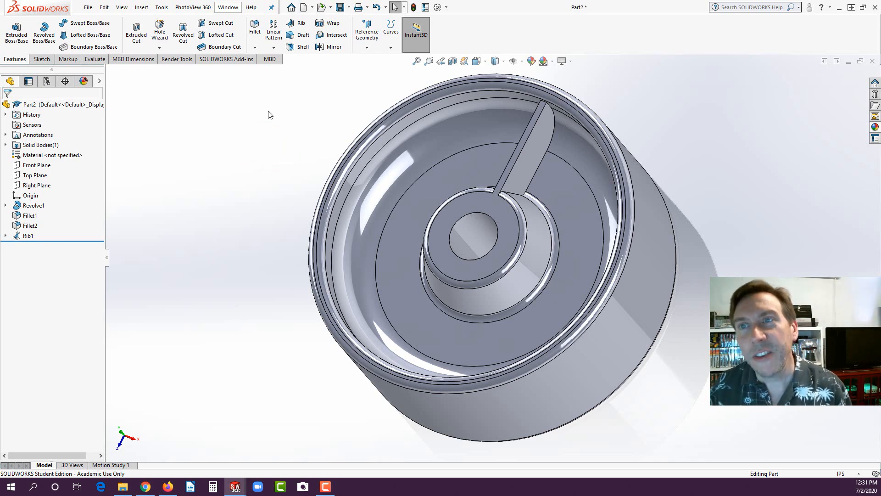
Mirror the rib about the Top Plane onto the opposite side of the web.
{"action": "left_click", "coordinate": [27, 236]}
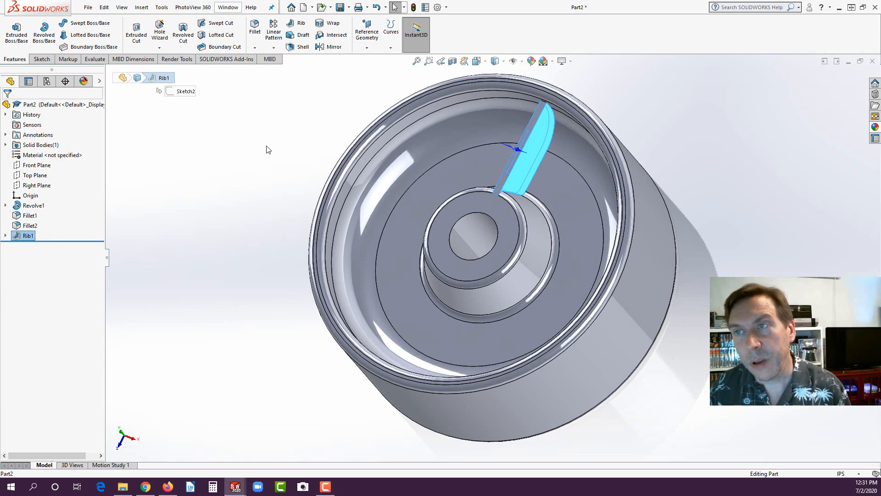
{"action": "left_click", "coordinate": [329, 48]}
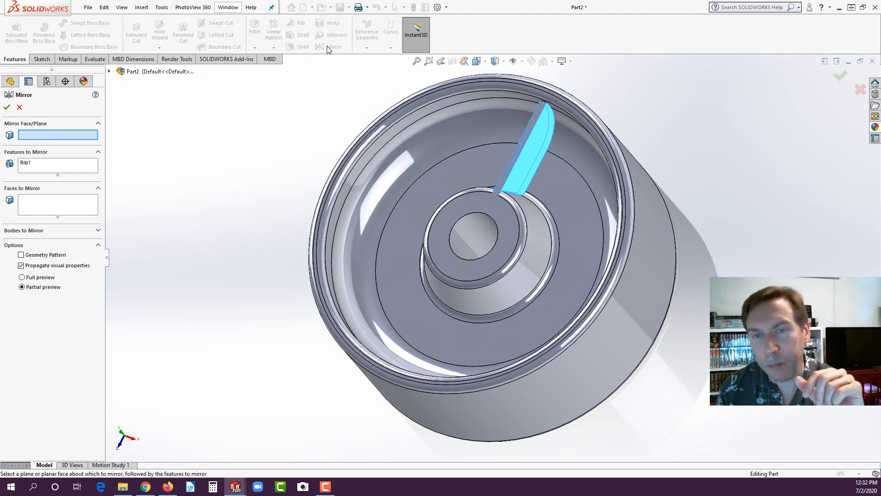
{"action": "left_click", "coordinate": [10, 82]}
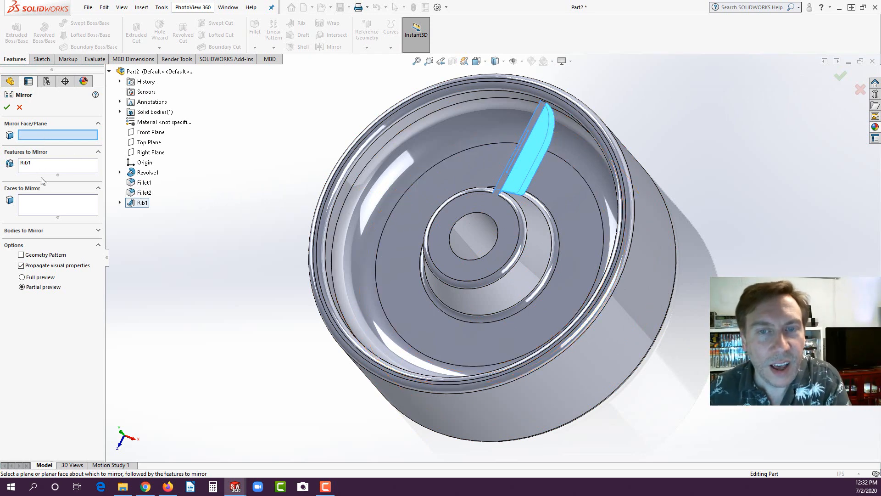
{"action": "left_click", "coordinate": [135, 145]}
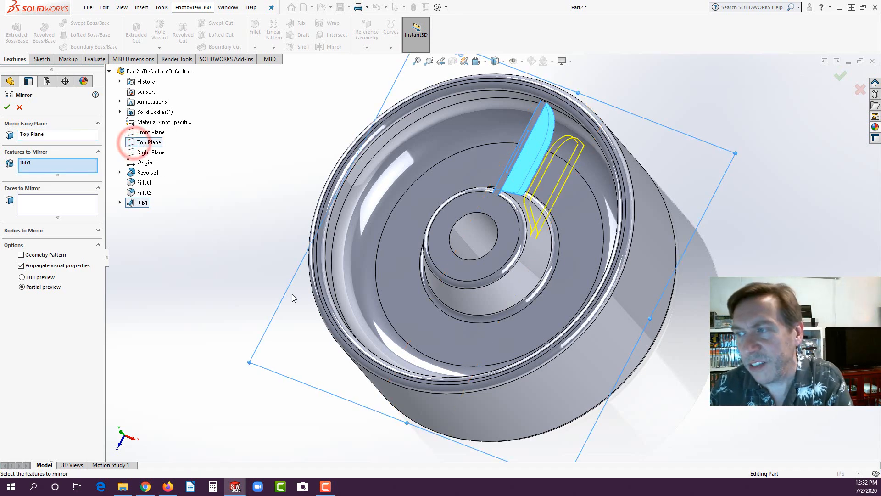
{"action": "middle_click_drag", "start_coordinate": [292, 294], "coordinate": [367, 230]}
{"action": "left_click", "coordinate": [7, 107]}
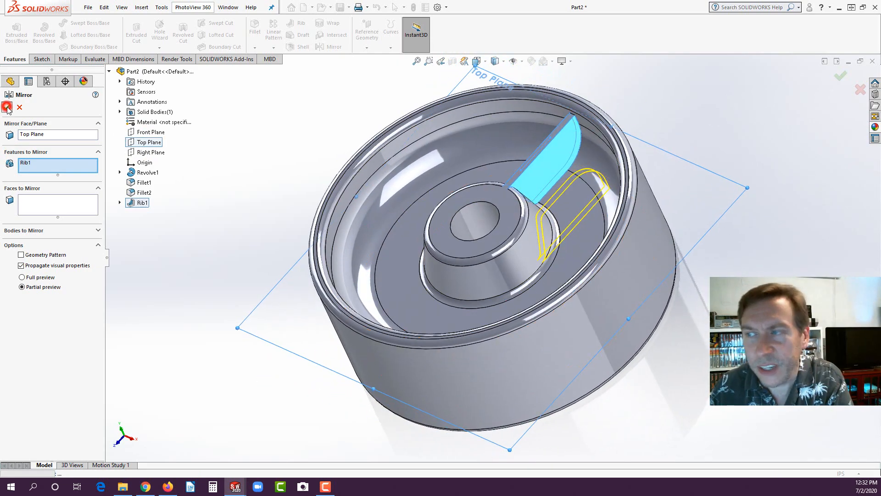
{"action": "middle_click_drag", "start_coordinate": [398, 276], "coordinate": [518, 232]}
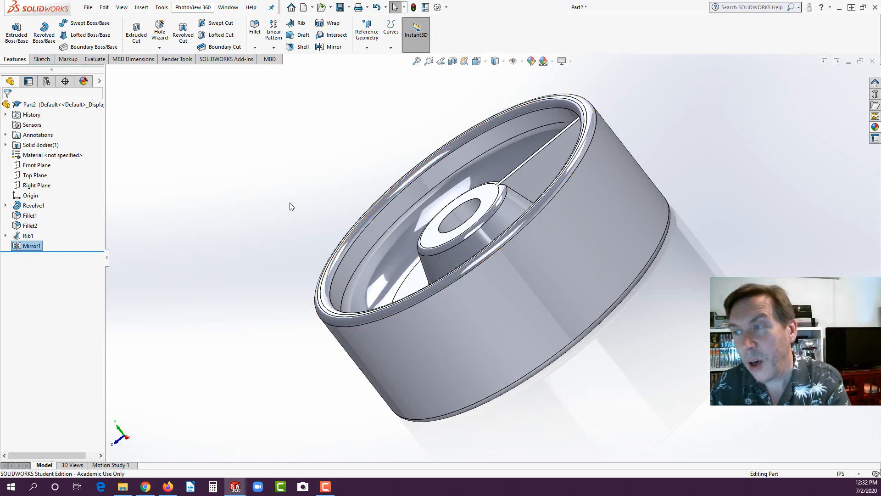
{"action": "middle_click_drag", "start_coordinate": [290, 202], "coordinate": [340, 233]}
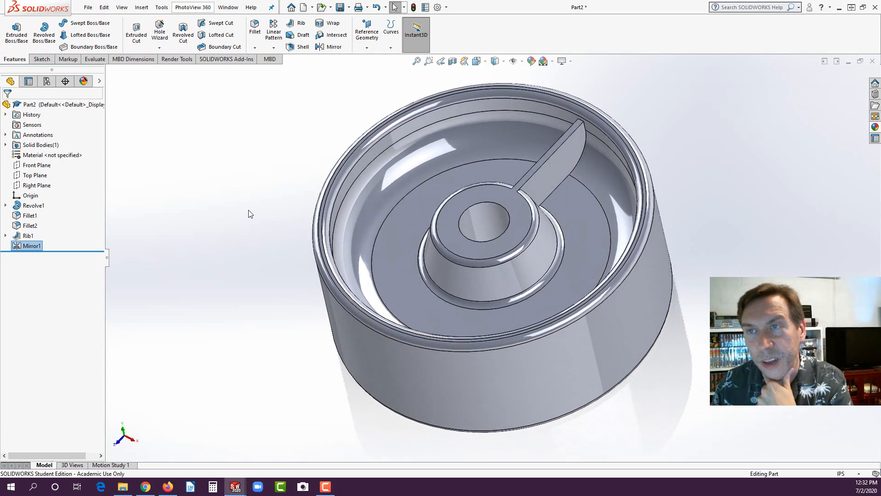
Start a circular pattern with the rib and its mirrored copy as the features to repeat.
{"action": "left_click", "coordinate": [273, 48]}
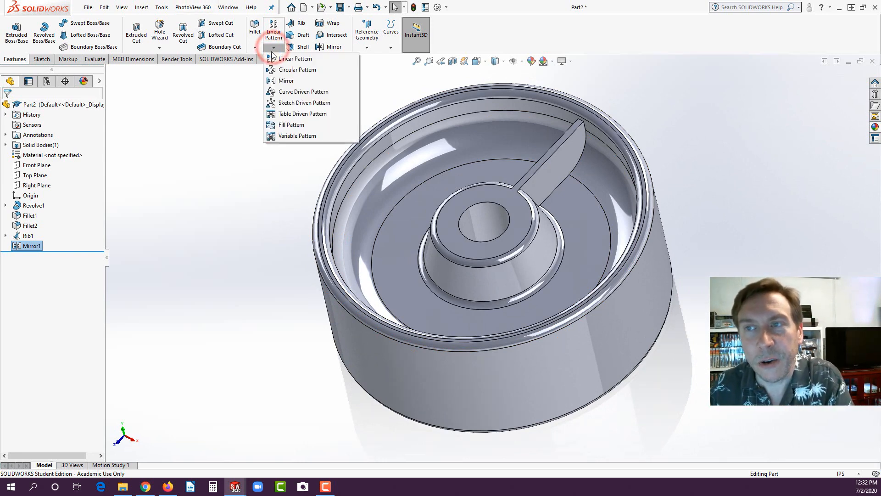
{"action": "left_click", "coordinate": [281, 71]}
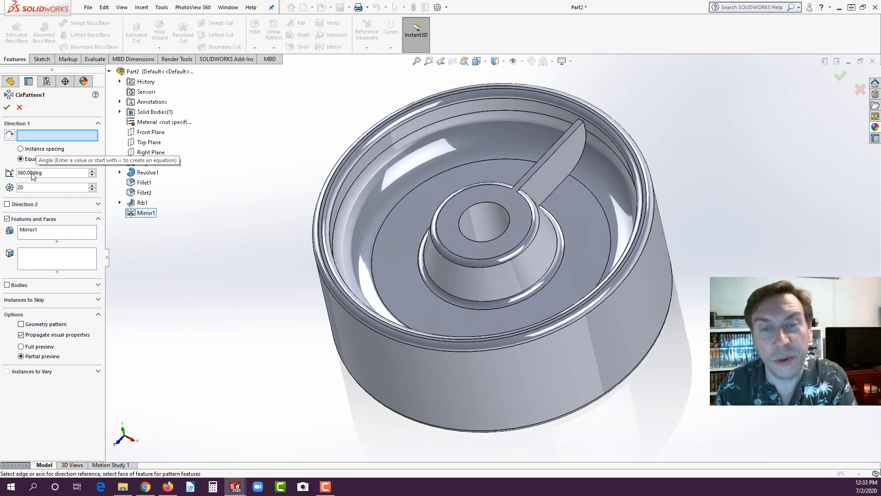
{"action": "left_click", "coordinate": [40, 233]}
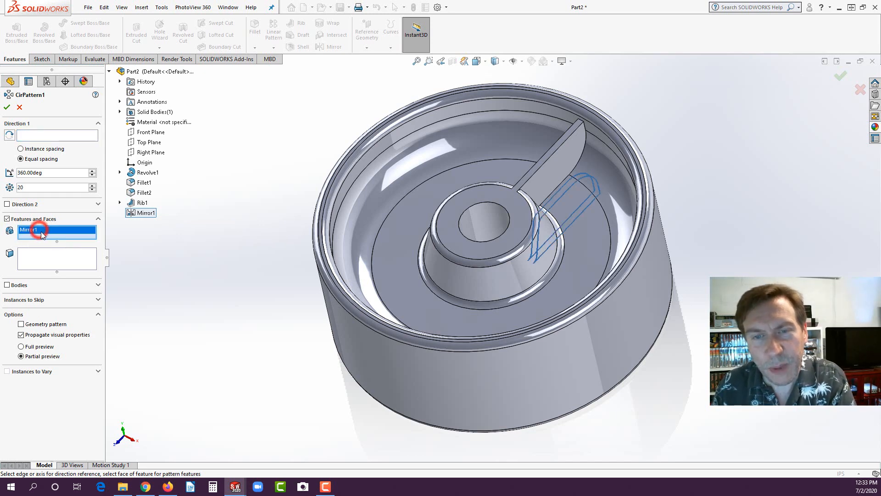
{"action": "left_click", "coordinate": [141, 203]}
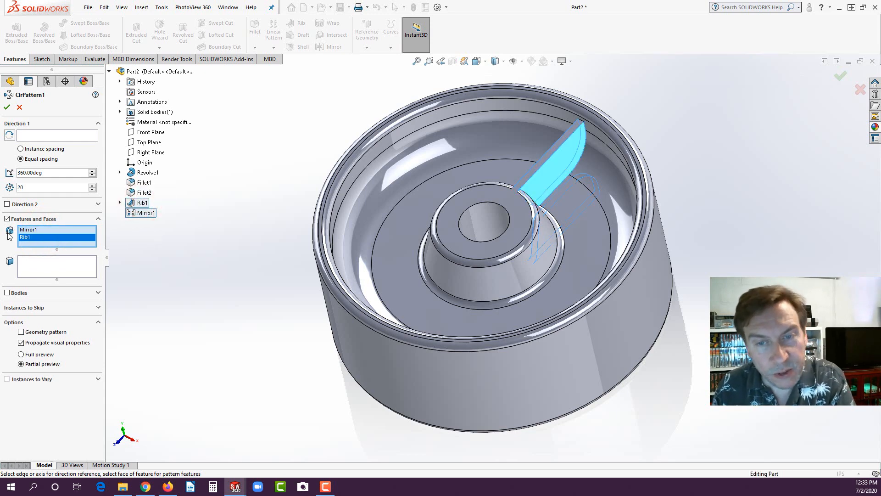
{"action": "right_click", "coordinate": [48, 230]}
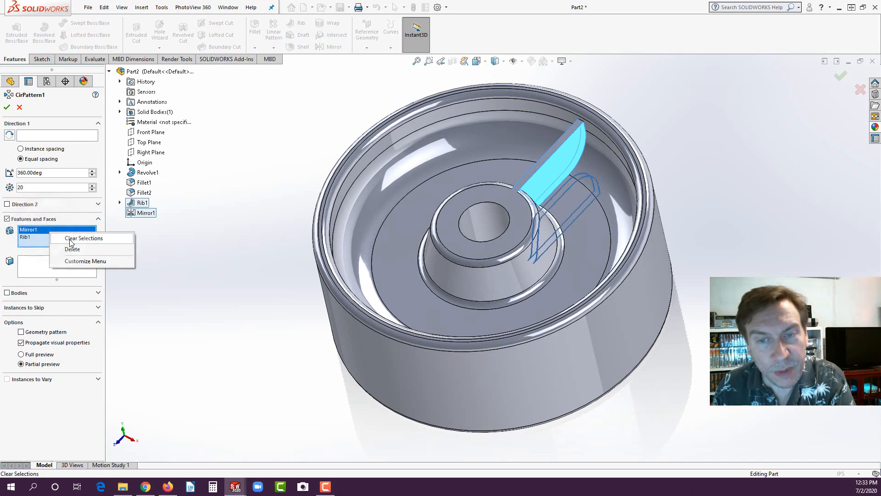
{"action": "left_click", "coordinate": [70, 238]}
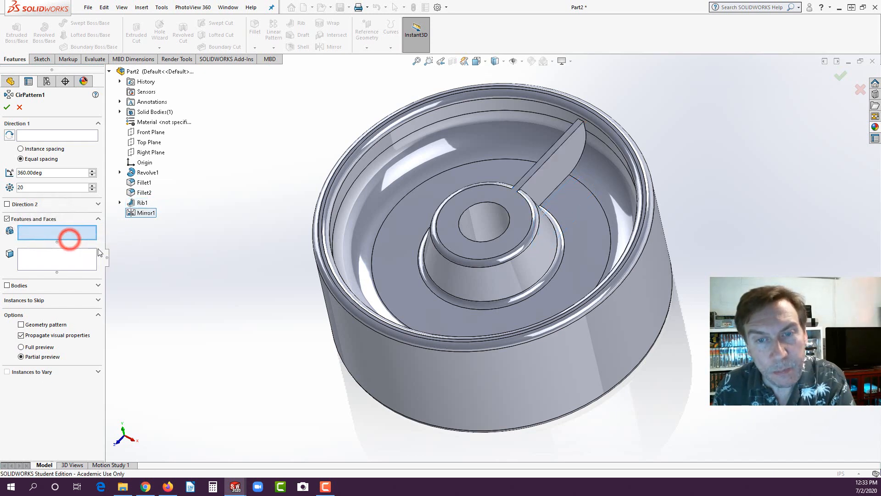
{"action": "left_click", "coordinate": [141, 203]}
{"action": "left_click", "coordinate": [145, 212]}
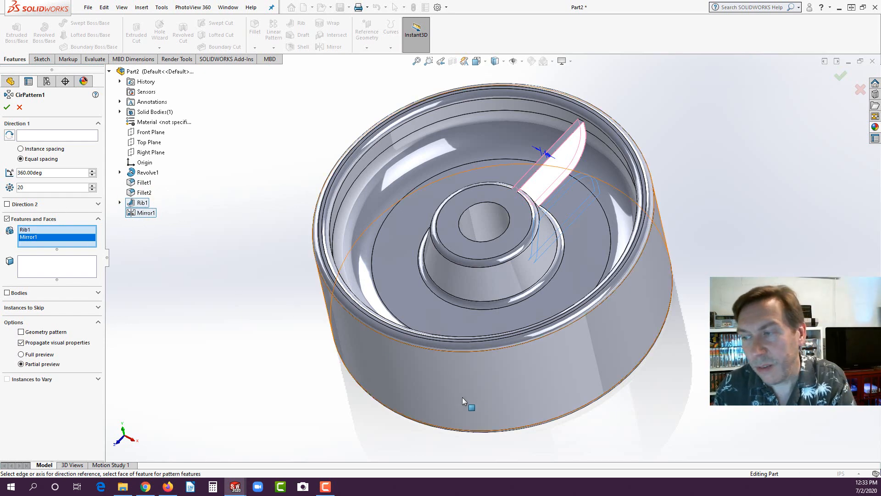
Pattern both ribs around the wheel's outer cylindrical face with 20 equally spaced instances over 360 degrees.
{"action": "left_click", "coordinate": [34, 135]}
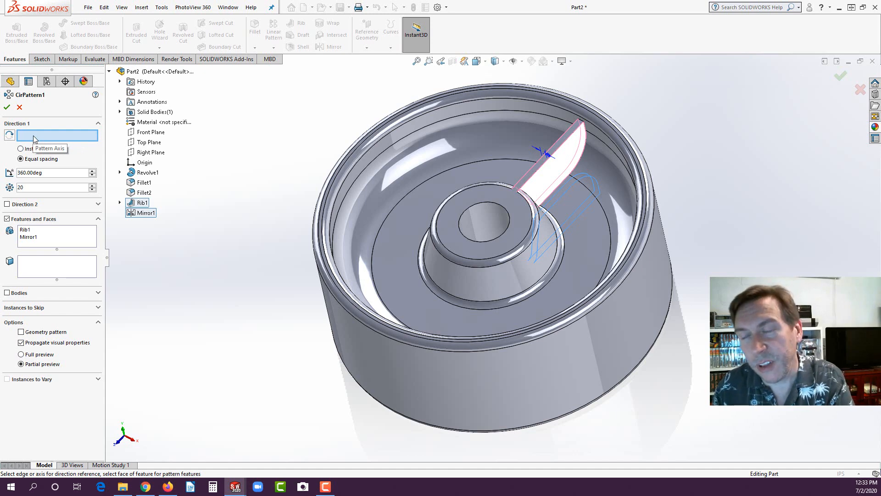
{"action": "left_click", "coordinate": [527, 368]}
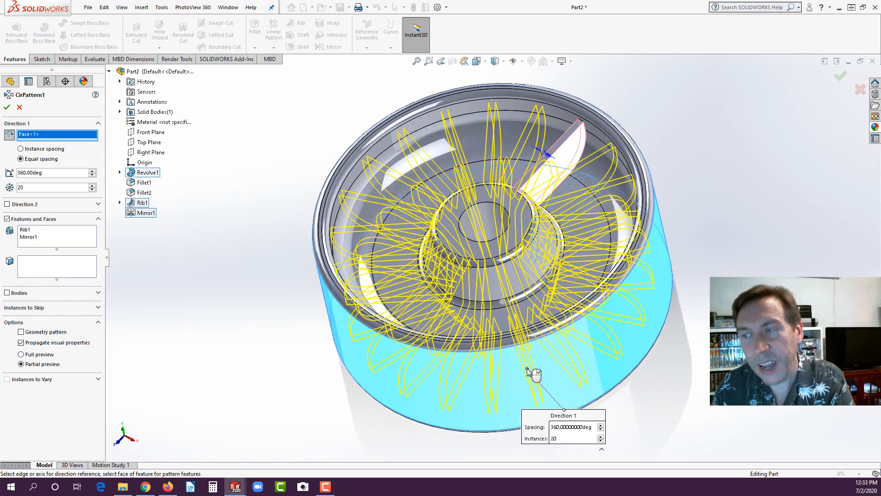
{"action": "middle_click_drag", "start_coordinate": [301, 323], "coordinate": [330, 321]}
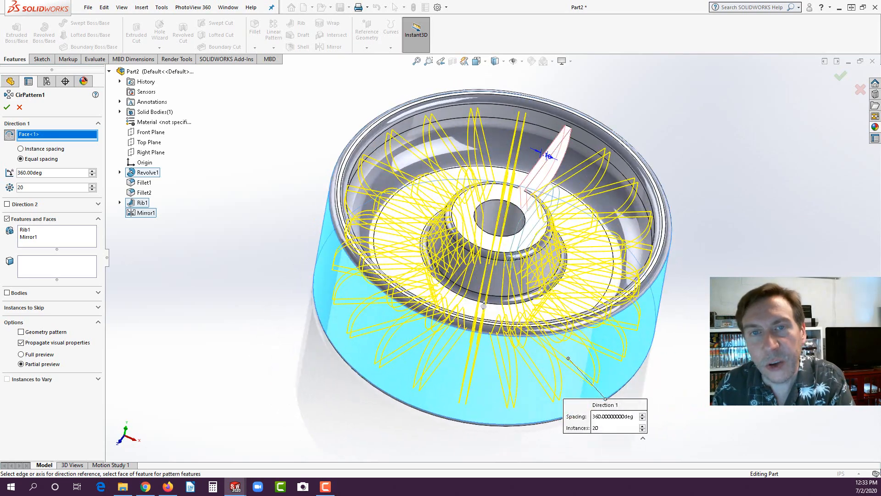
{"action": "left_click", "coordinate": [8, 107]}
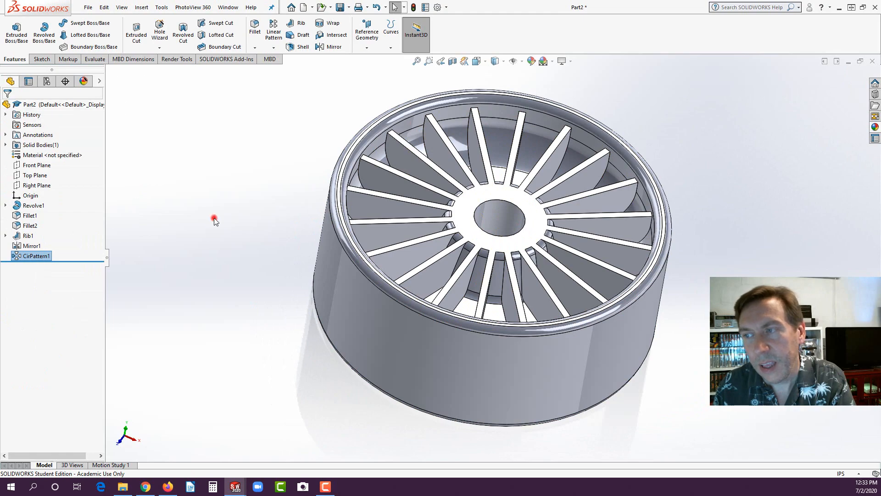
{"action": "middle_click_drag", "start_coordinate": [212, 218], "coordinate": [338, 227]}
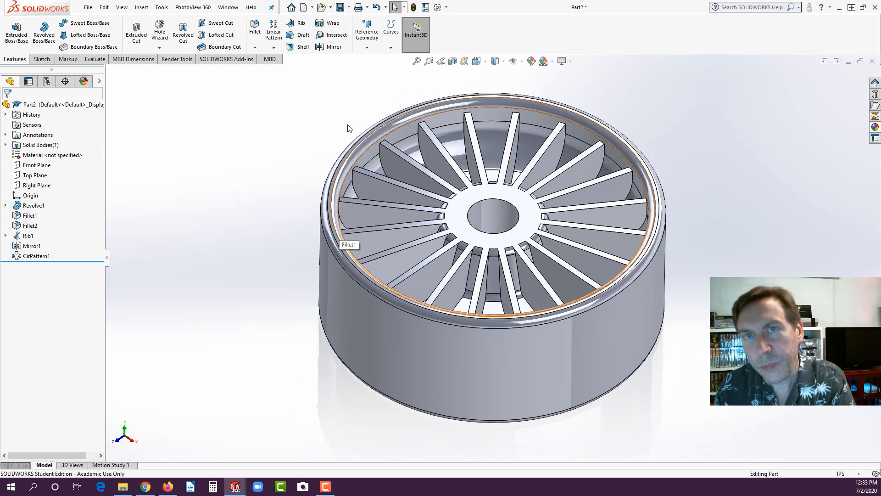
Save the part as E2 in the SolidWorks Basics folder.
{"action": "left_click", "coordinate": [88, 7]}
{"action": "mouse_move", "coordinate": [99, 8]}
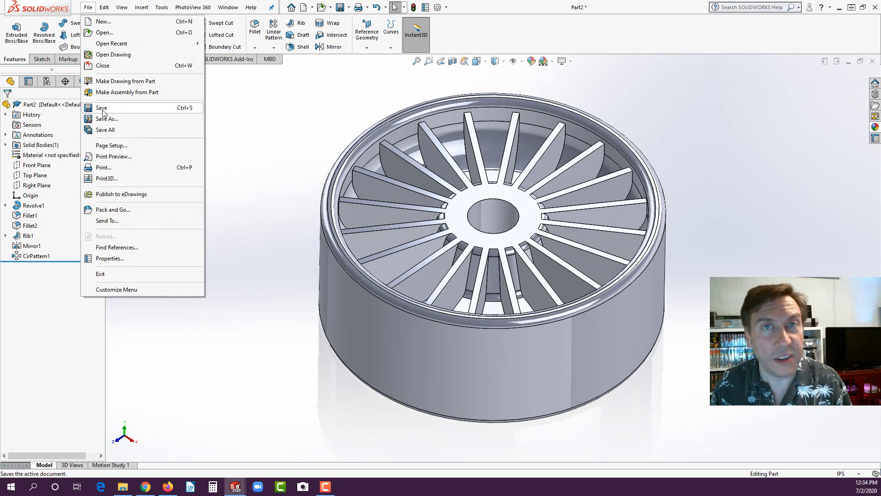
{"action": "left_click", "coordinate": [102, 108]}
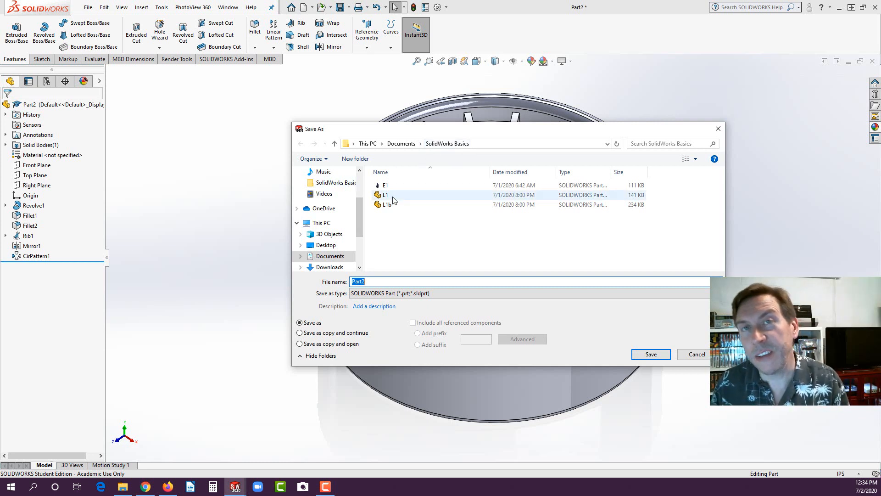
{"action": "right_click", "coordinate": [395, 232]}
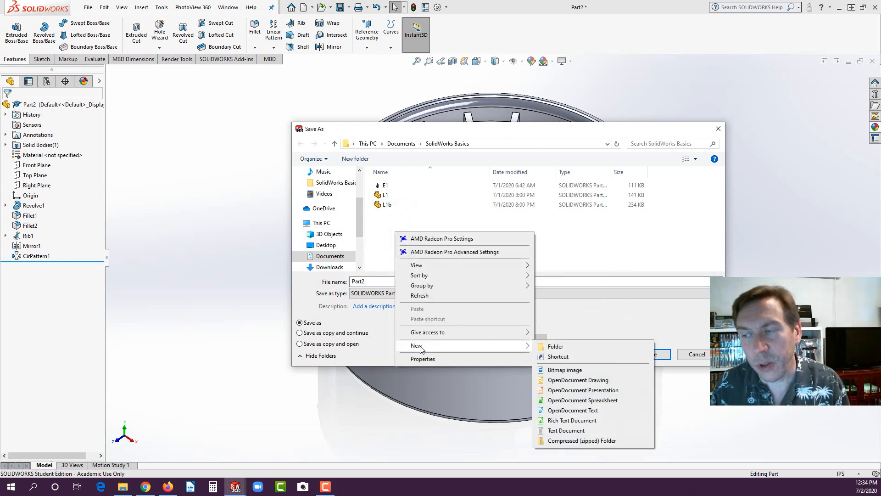
{"action": "left_click", "coordinate": [382, 232]}
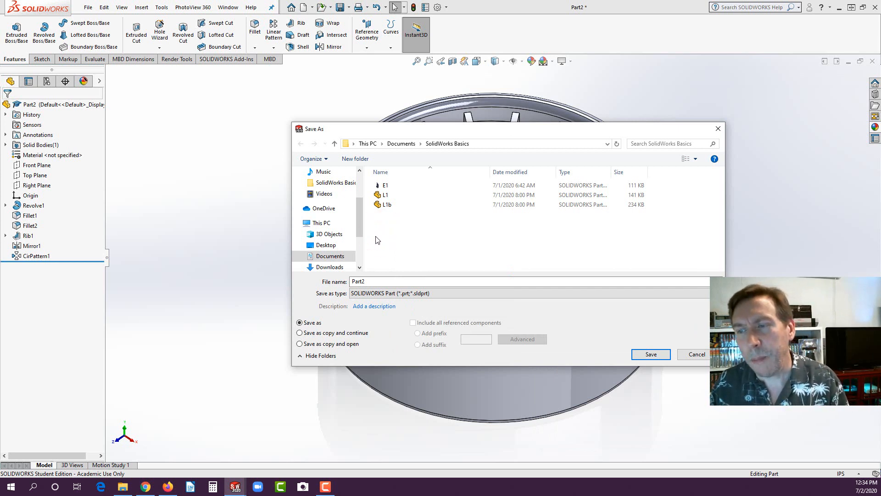
{"action": "double_click", "coordinate": [367, 281]}
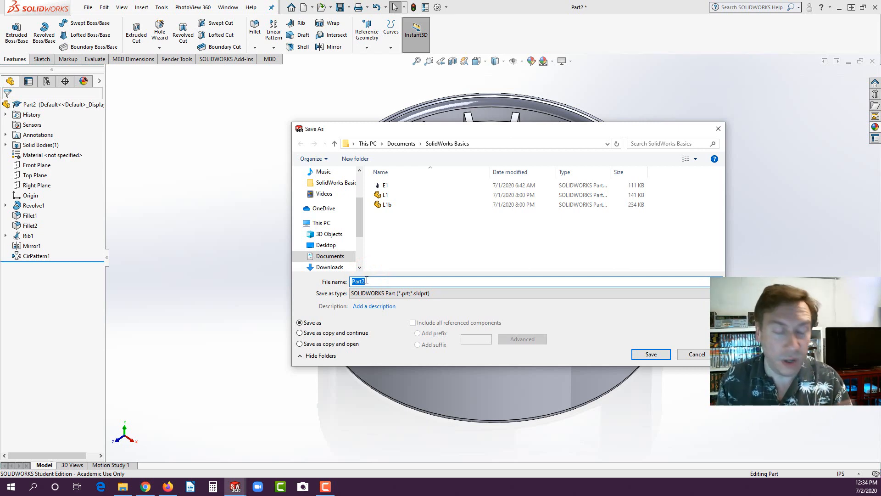
{"action": "type", "text": "E2"}
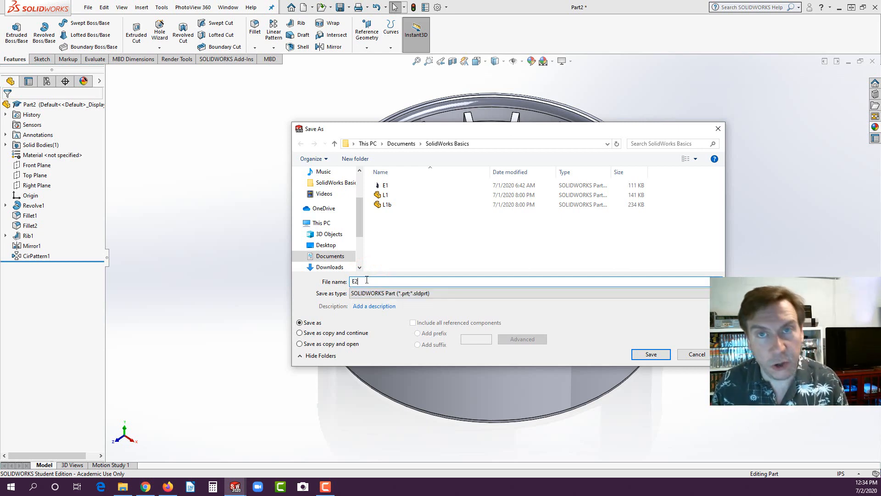
{"action": "left_click", "coordinate": [651, 354]}
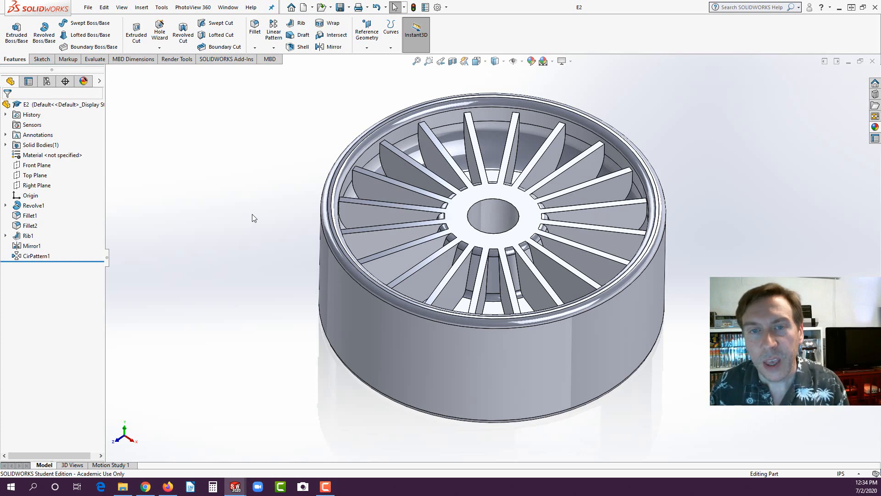
Start a sketch on the Front Plane and orient the model to the Front view.
{"action": "left_click", "coordinate": [37, 166]}
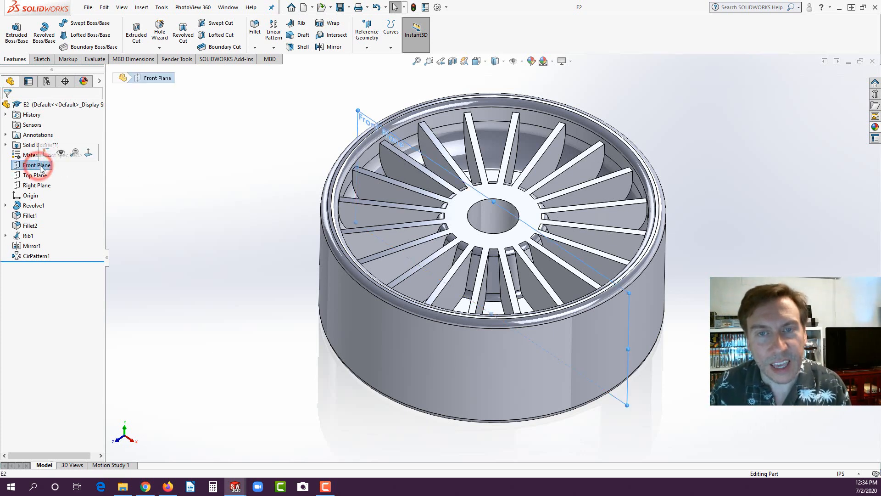
{"action": "left_click", "coordinate": [46, 153]}
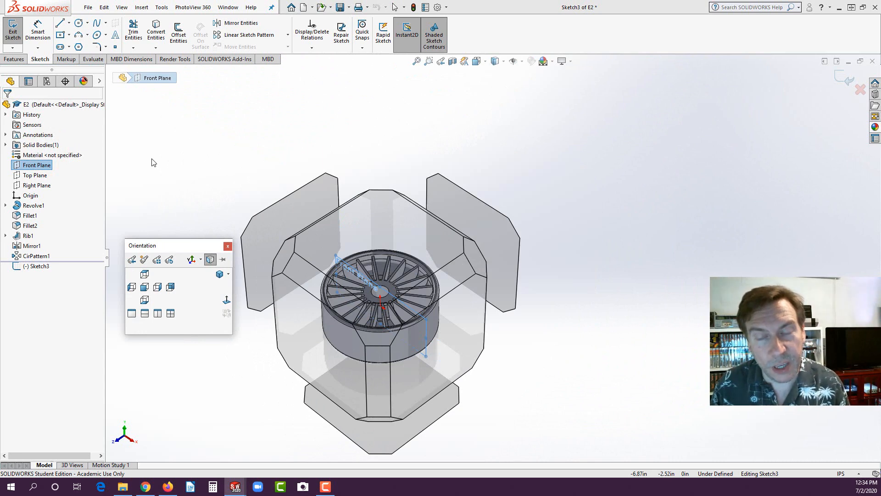
{"action": "left_click", "coordinate": [145, 287]}
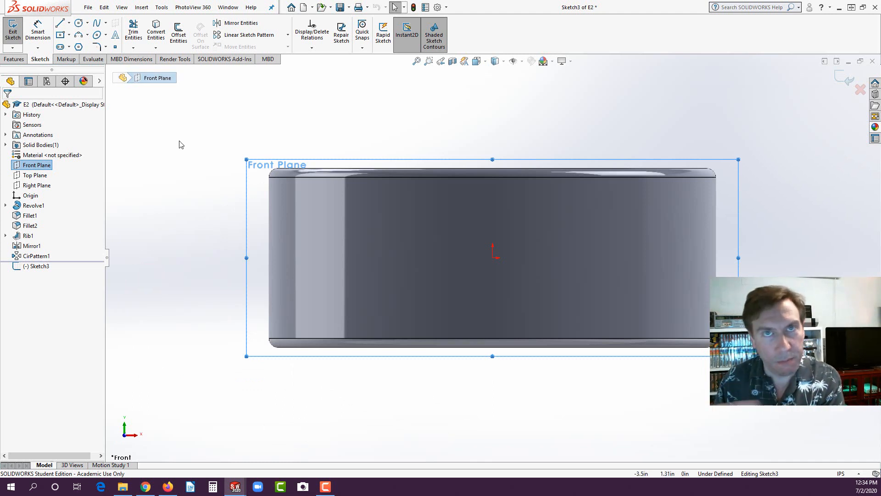
Sketch a vertical centerline about 1.4 in long from the origin upward past the wheel's upper rim.
{"action": "left_click", "coordinate": [68, 23]}
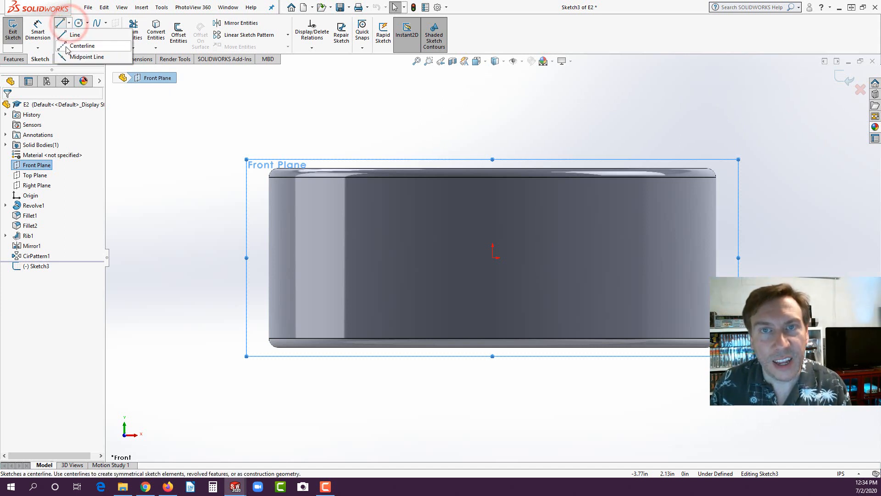
{"action": "left_click", "coordinate": [71, 44]}
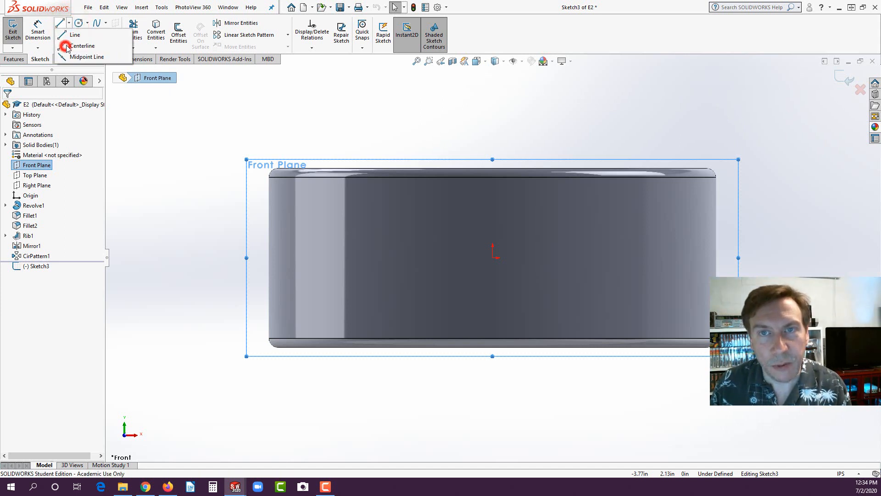
{"action": "left_click", "coordinate": [493, 257]}
{"action": "left_click", "coordinate": [492, 133]}
{"action": "left_click", "coordinate": [513, 142]}
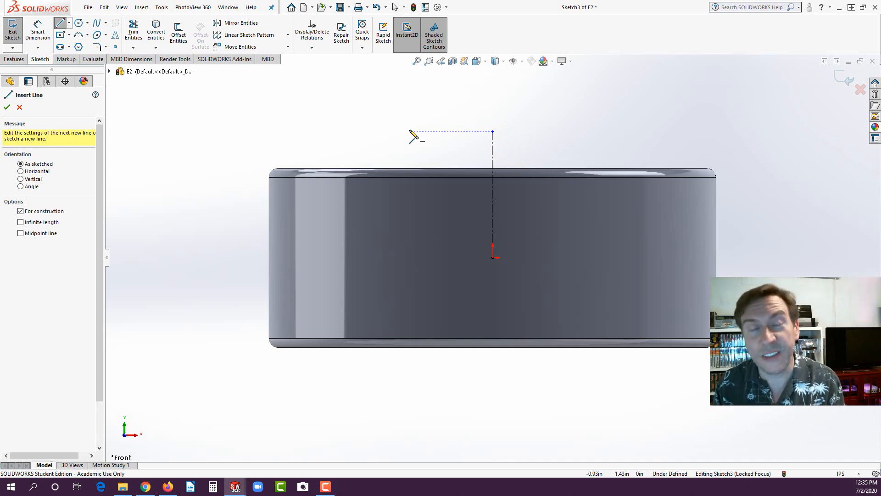
{"action": "key", "text": "Escape"}
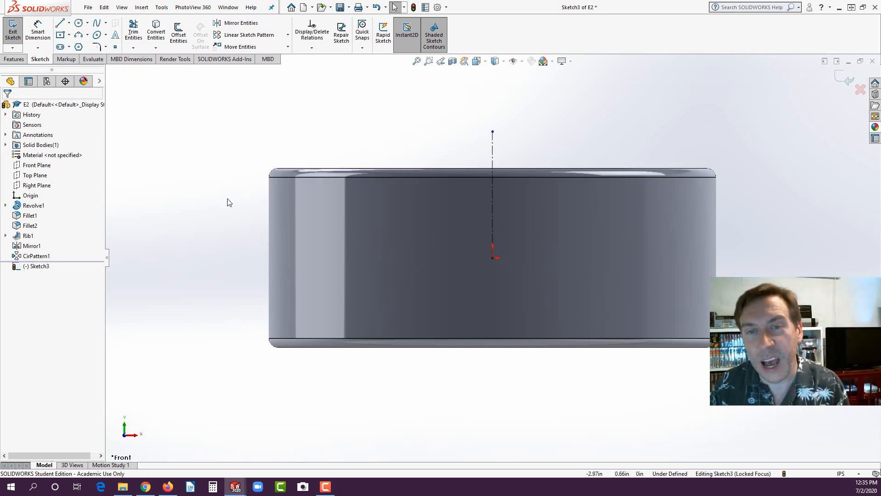
Sketch a circle centered on the midpoint of the wheel's left outer edge and dimension its diameter to 1 in.
{"action": "left_click", "coordinate": [78, 24]}
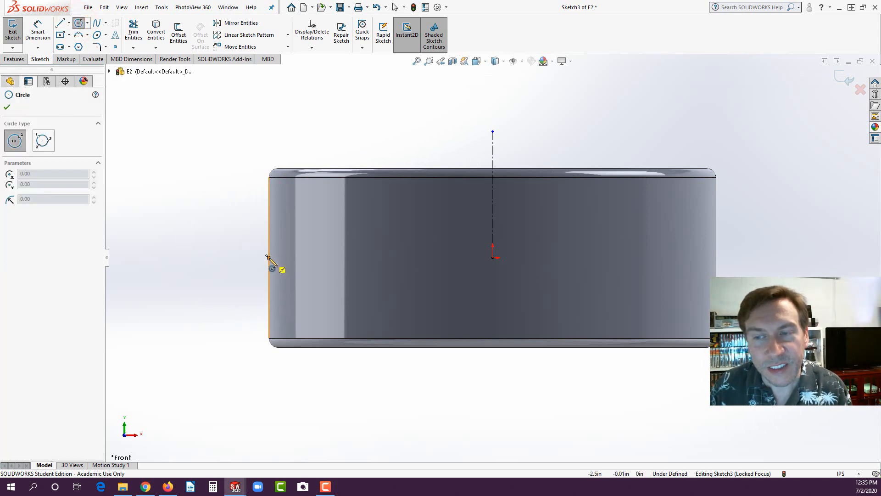
{"action": "left_click", "coordinate": [268, 257]}
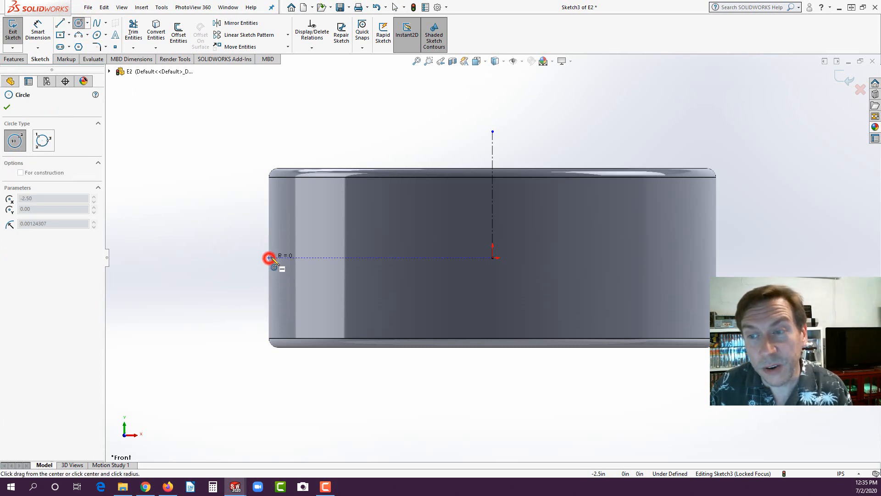
{"action": "left_click", "coordinate": [314, 228]}
{"action": "left_click", "coordinate": [38, 32]}
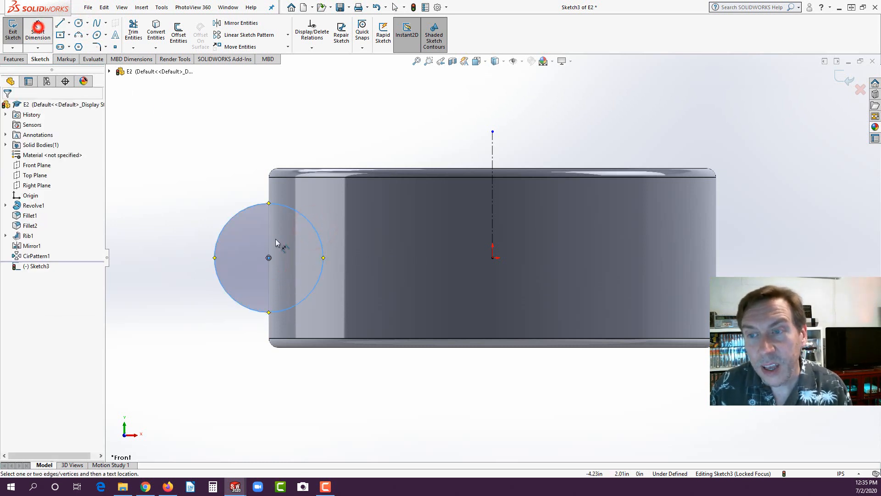
{"action": "left_click", "coordinate": [237, 214]}
{"action": "left_click", "coordinate": [188, 178]}
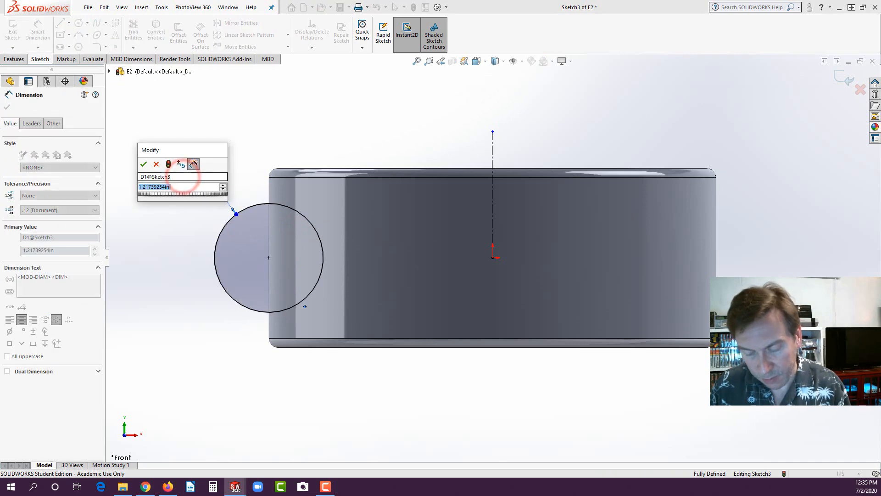
{"action": "type", "text": "1"}
{"action": "key", "text": "Return"}
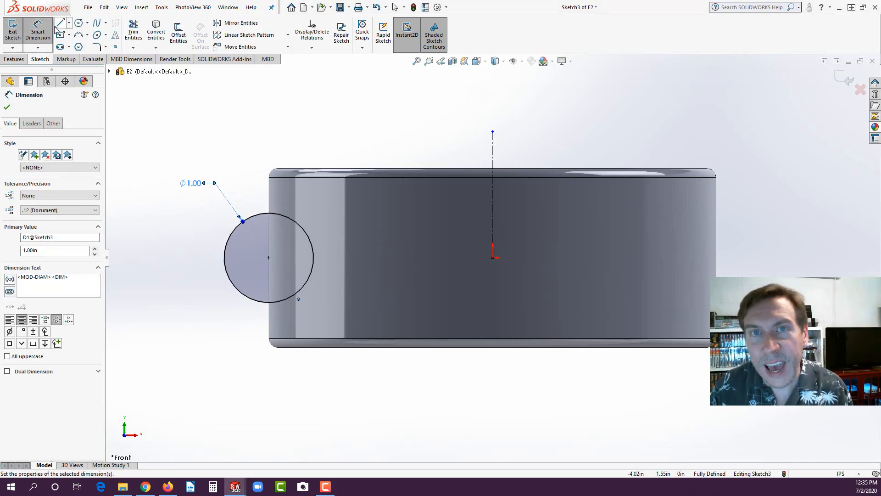
Sketch a second circle of about 0.5 in radius centered on the wheel's top edge, left of the vertical centerline.
{"action": "left_click", "coordinate": [80, 24]}
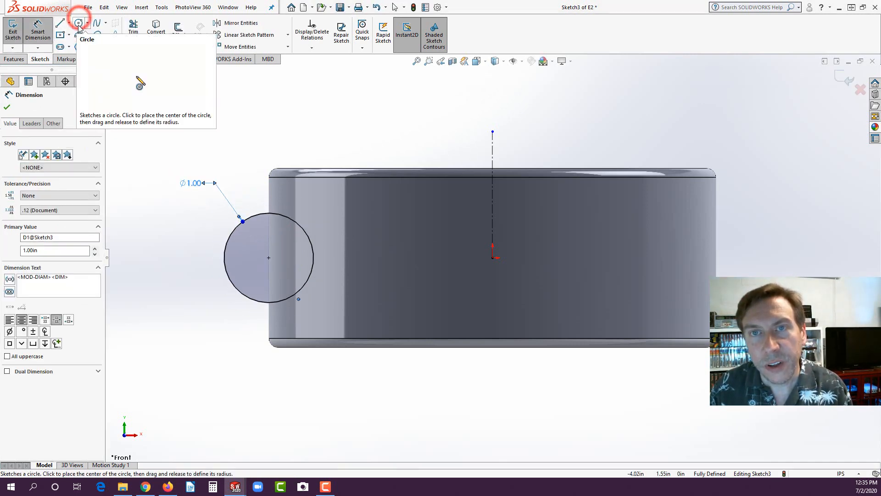
{"action": "left_click", "coordinate": [381, 168]}
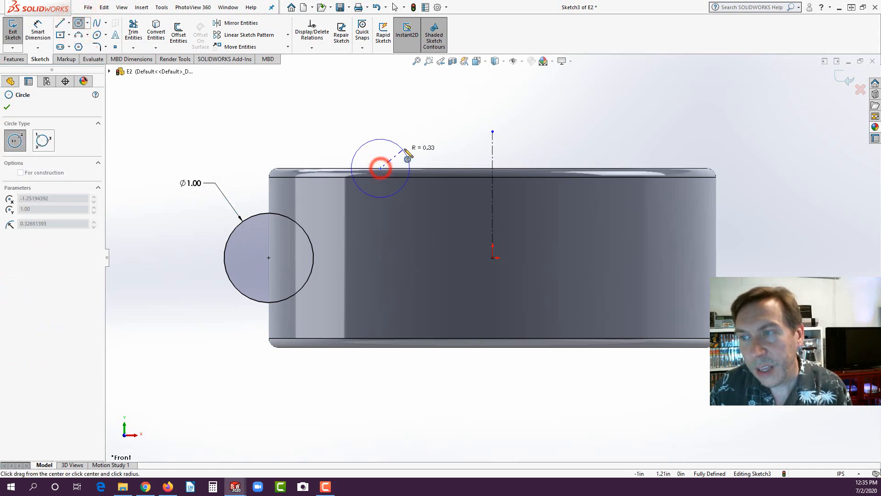
{"action": "left_click", "coordinate": [414, 139]}
Add a doubled-distance dimension of 2.75 in from the upper circle's center across the vertical centerline.
{"action": "left_click", "coordinate": [46, 27]}
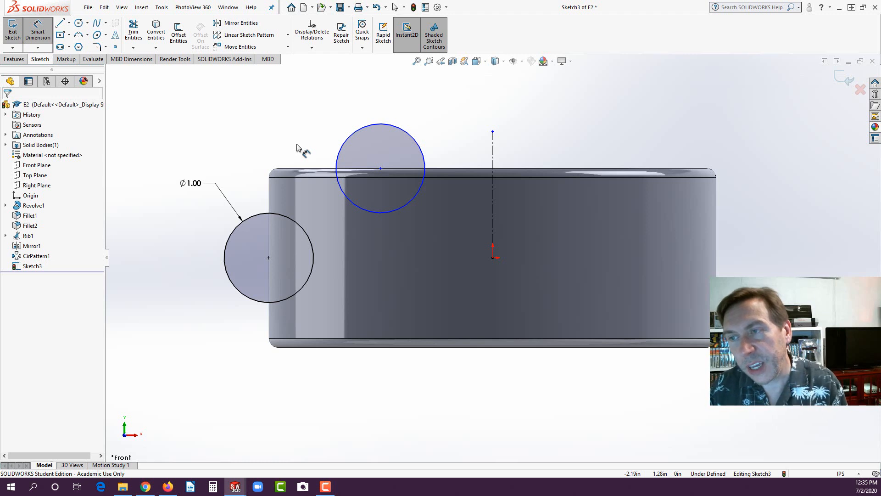
{"action": "left_click", "coordinate": [381, 169]}
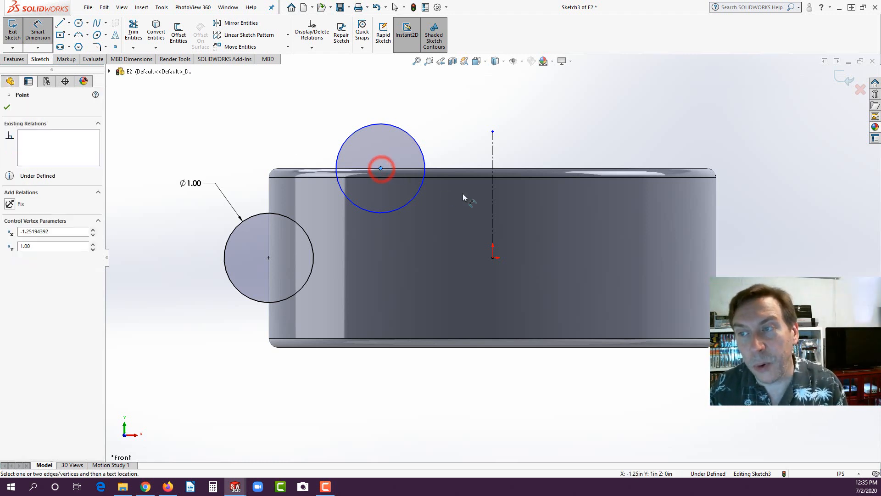
{"action": "left_click", "coordinate": [493, 165]}
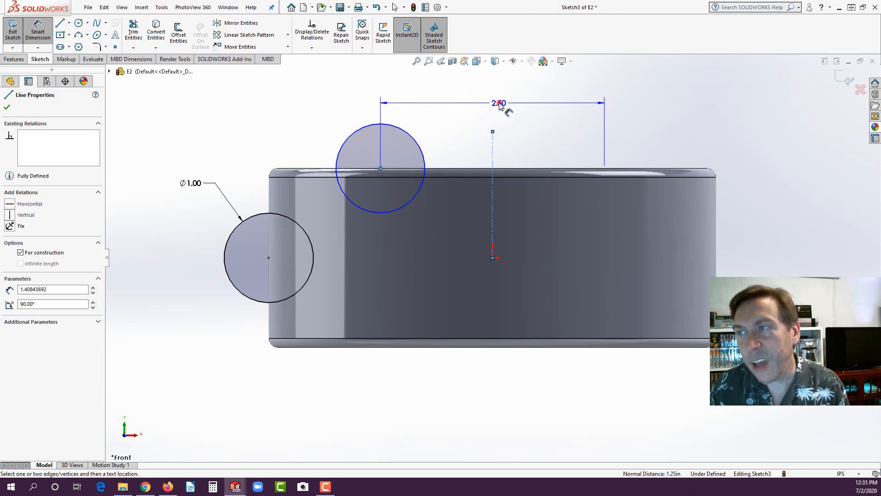
{"action": "left_click", "coordinate": [500, 104]}
{"action": "type", "text": "2."}
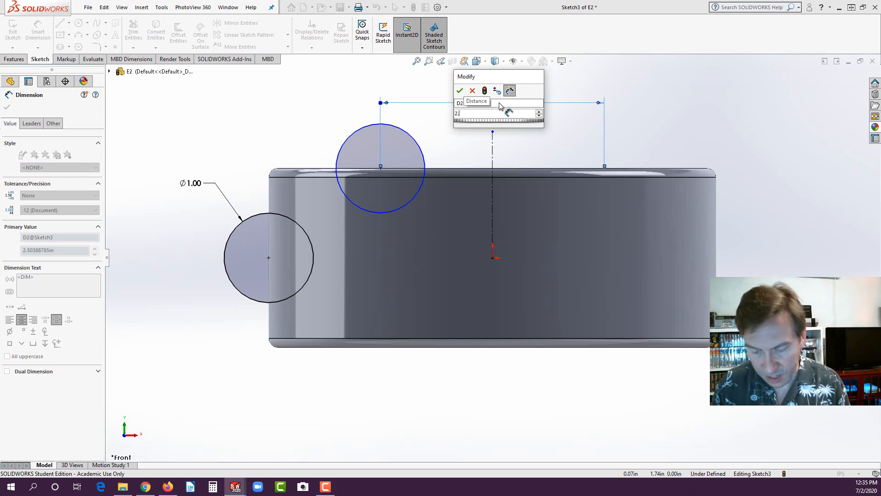
{"action": "type", "text": "75"}
{"action": "key", "text": "Return"}
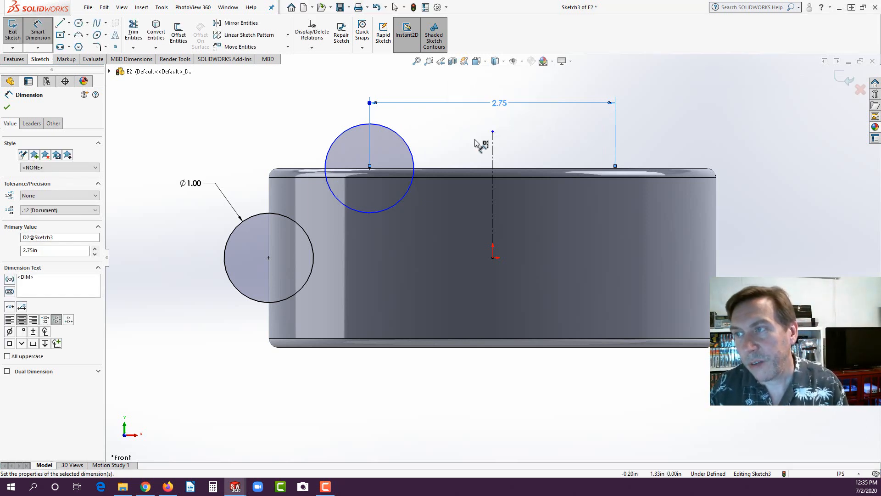
Set the doubled-distance dimension of the upper circle to 3 in and add a diameter symbol before its value.
{"action": "double_click", "coordinate": [501, 102]}
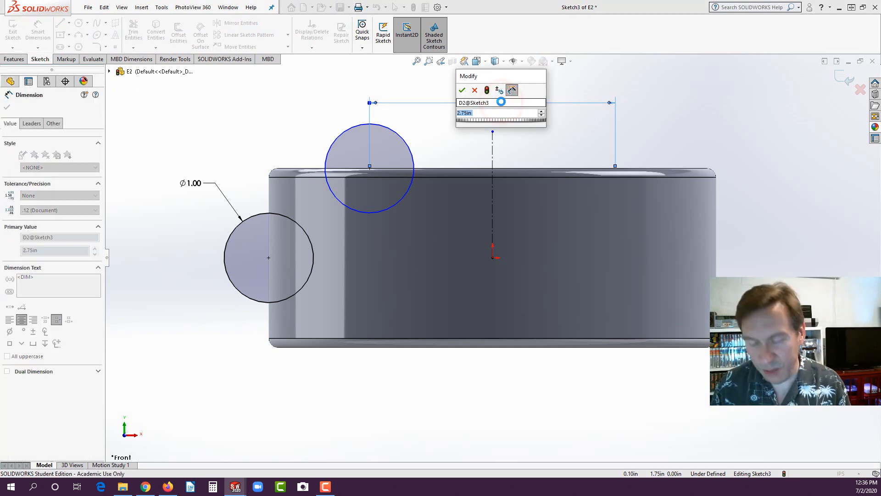
{"action": "type", "text": "3"}
{"action": "key", "text": "Return"}
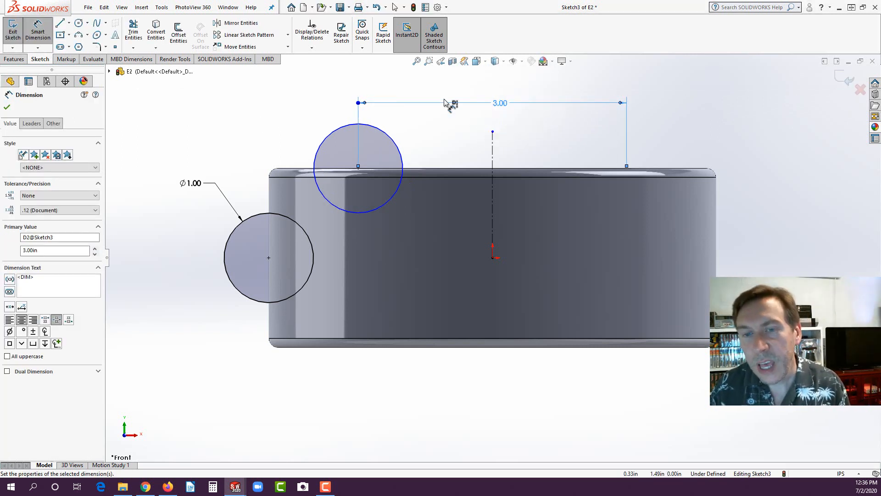
{"action": "left_click", "coordinate": [9, 331]}
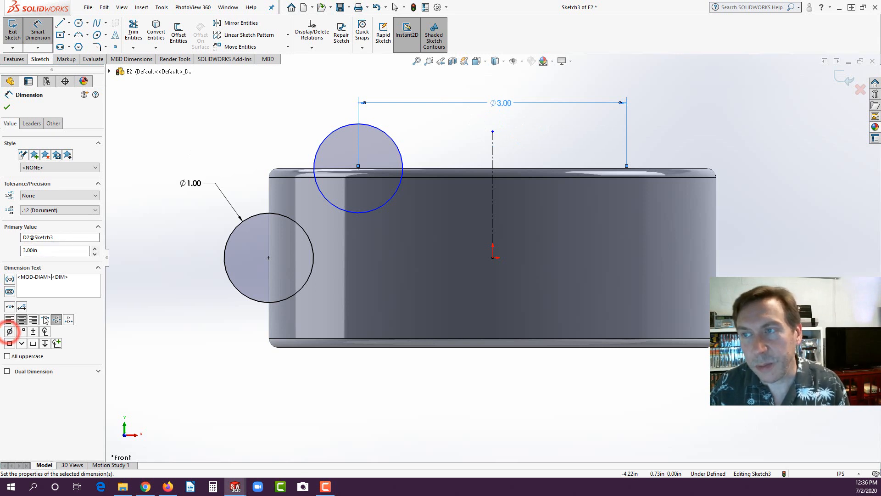
{"action": "left_click", "coordinate": [149, 254]}
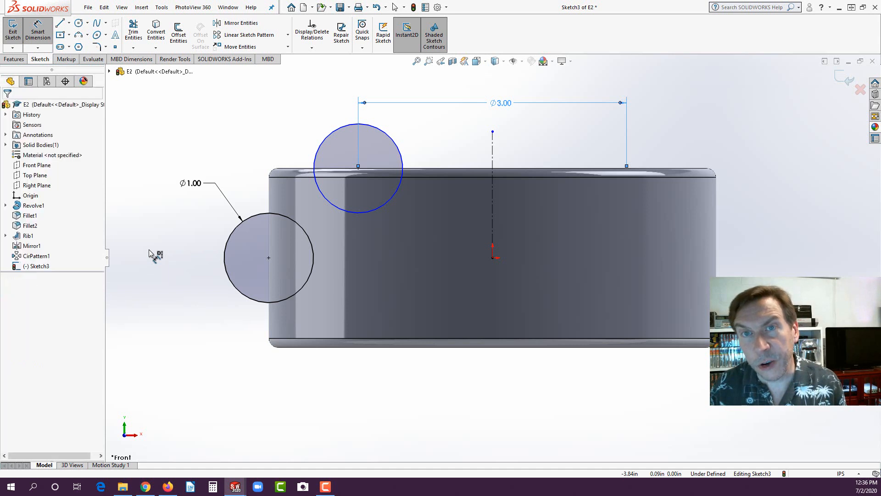
Sketch a horizontal centerline from the origin to the center of the 1 in circle on the wheel's left edge.
{"action": "left_click", "coordinate": [69, 24]}
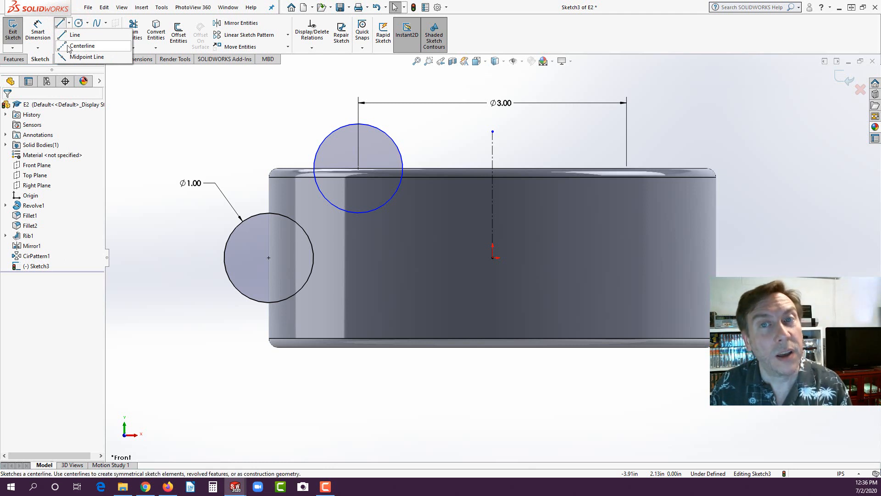
{"action": "left_click", "coordinate": [74, 45]}
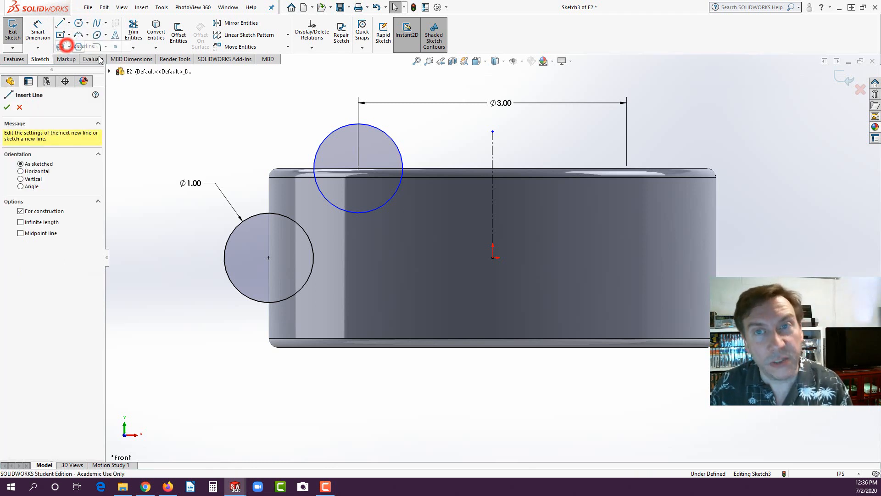
{"action": "left_click", "coordinate": [492, 258]}
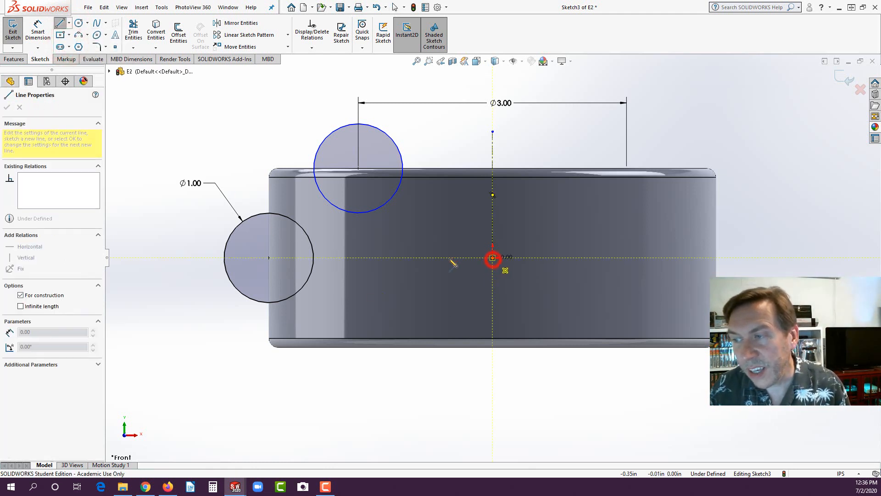
{"action": "left_click", "coordinate": [269, 258]}
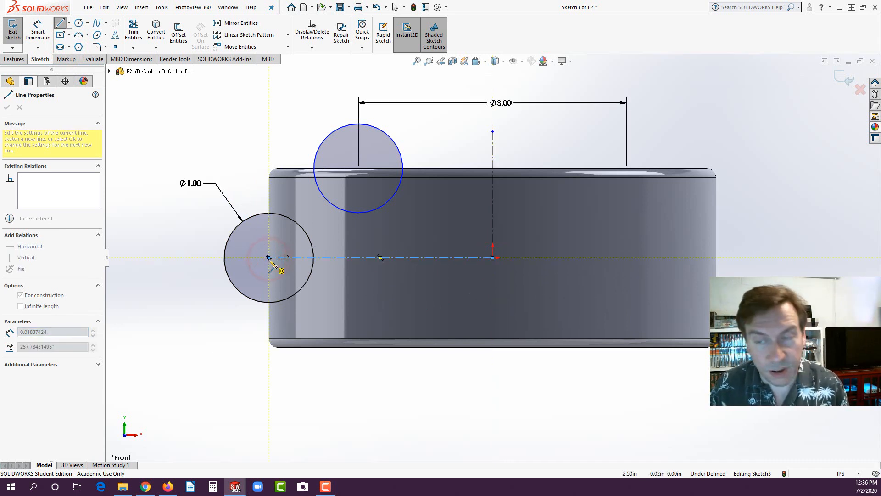
{"action": "key", "text": "Escape"}
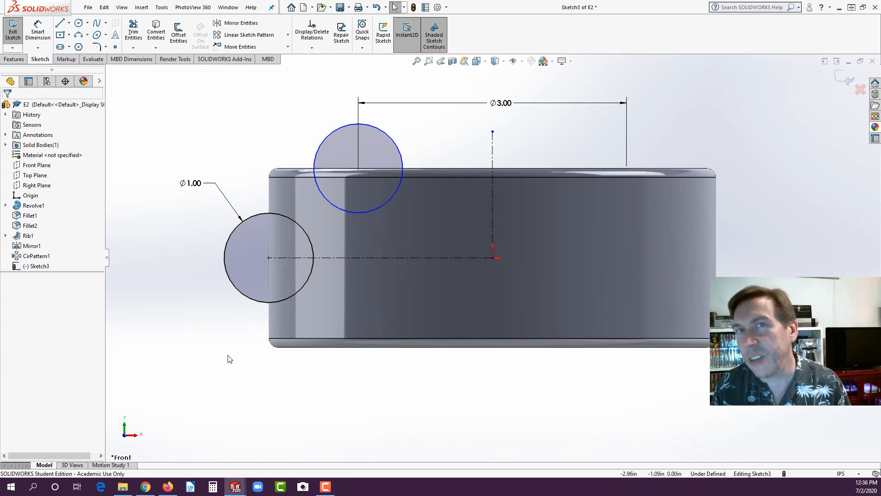
Mirror the upper circle about the horizontal centerline onto the wheel's bottom edge.
{"action": "left_click", "coordinate": [359, 213]}
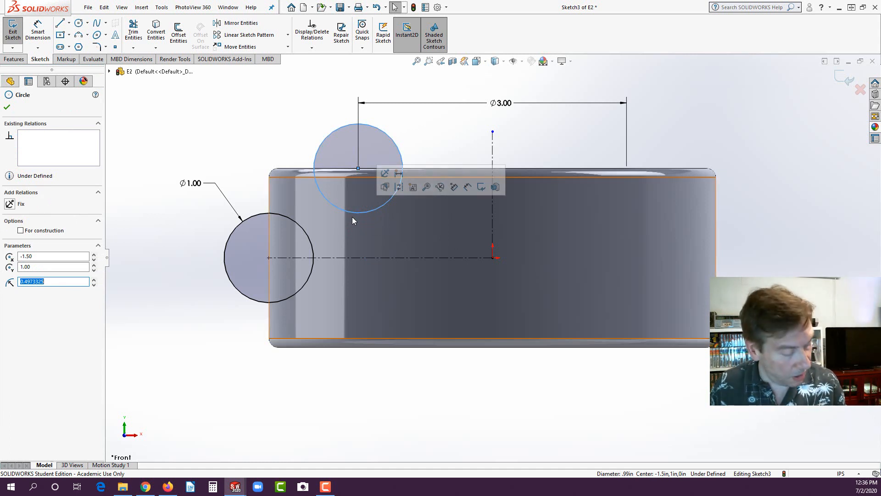
{"action": "left_click", "coordinate": [369, 258], "text": "ctrl"}
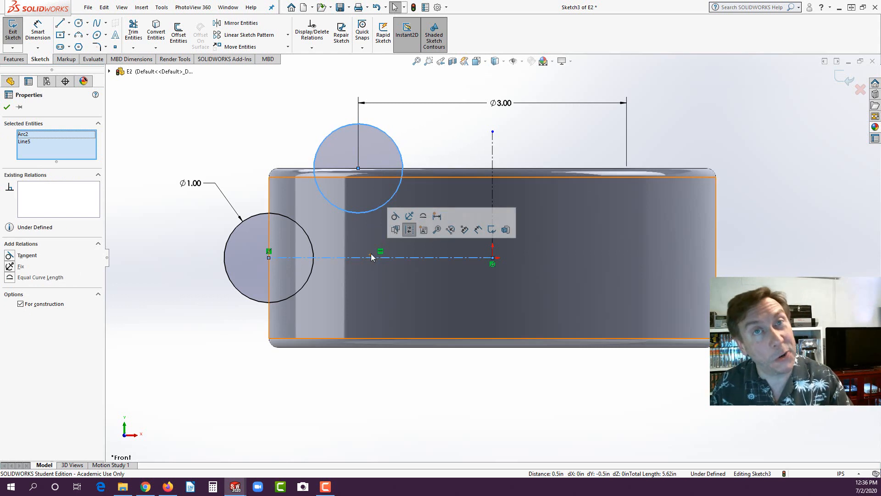
{"action": "left_click", "coordinate": [253, 24]}
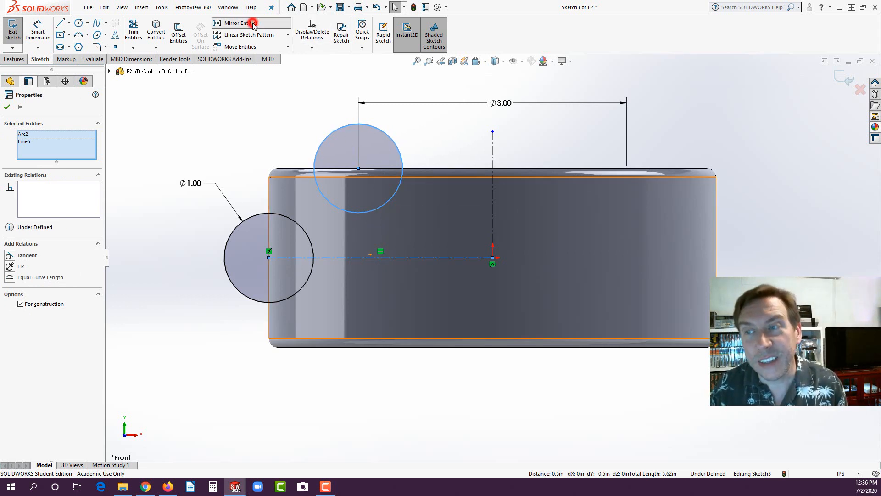
{"action": "left_click", "coordinate": [150, 118]}
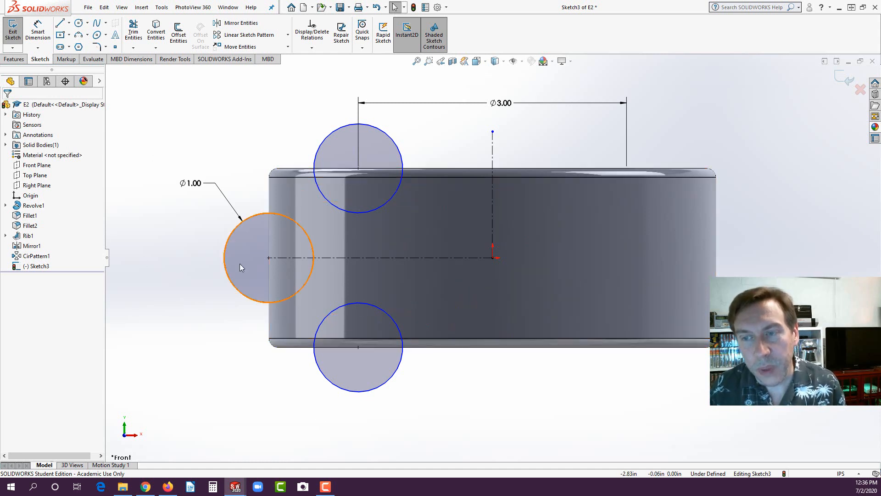
Add an Equal relation between the 1 in side circle and the upper circle.
{"action": "left_click", "coordinate": [238, 249]}
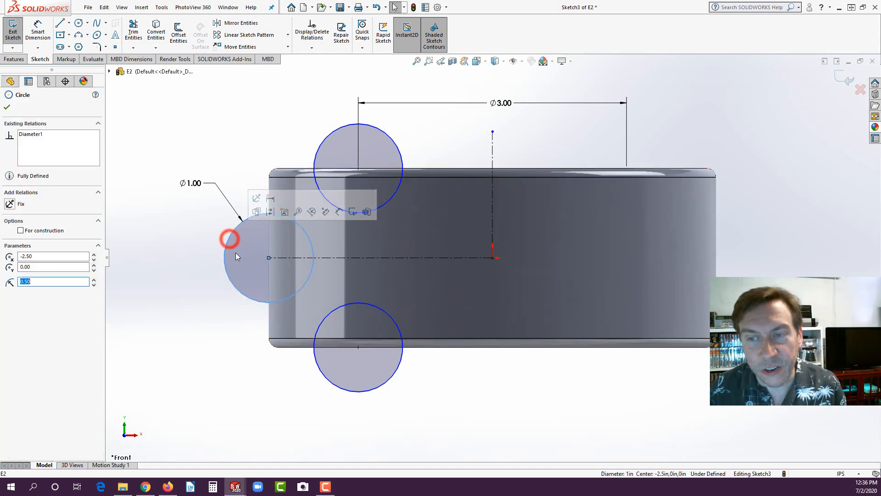
{"action": "left_click", "coordinate": [326, 139], "text": "ctrl"}
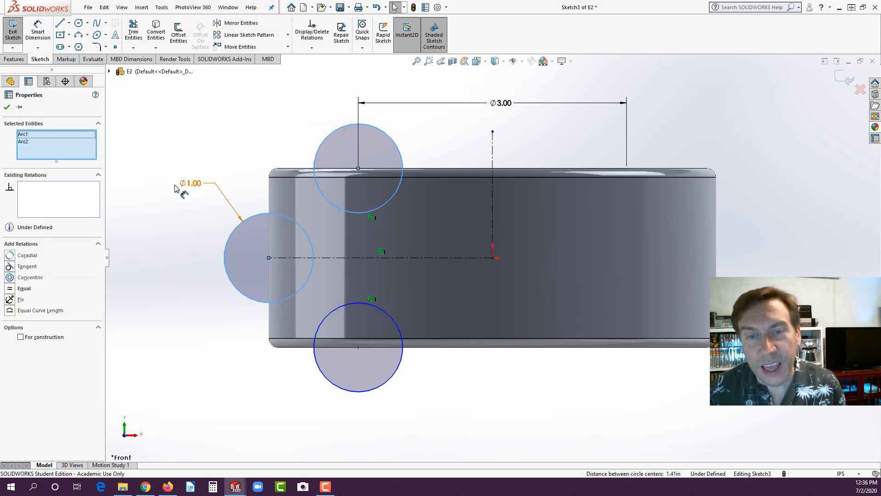
{"action": "left_click", "coordinate": [10, 289]}
{"action": "left_click", "coordinate": [151, 273]}
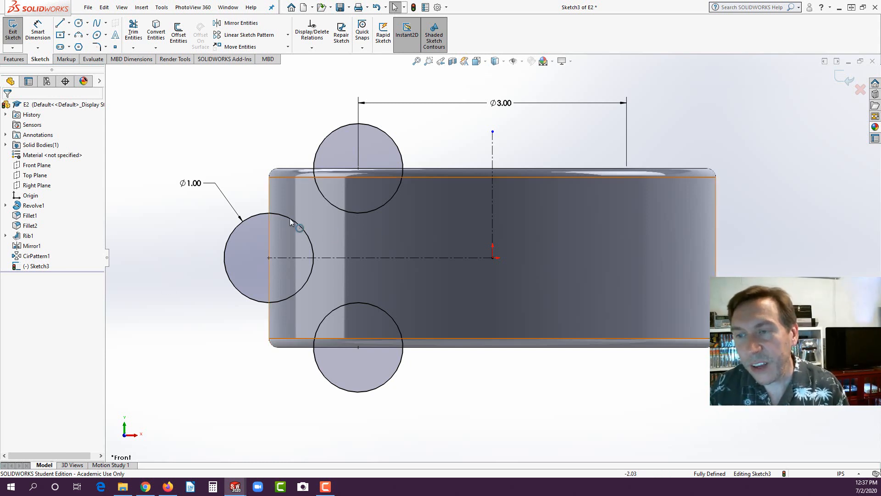
Cut the wheel with a Revolved Cut of the three circles, 360 degrees around the vertical centerline.
{"action": "left_click", "coordinate": [492, 201]}
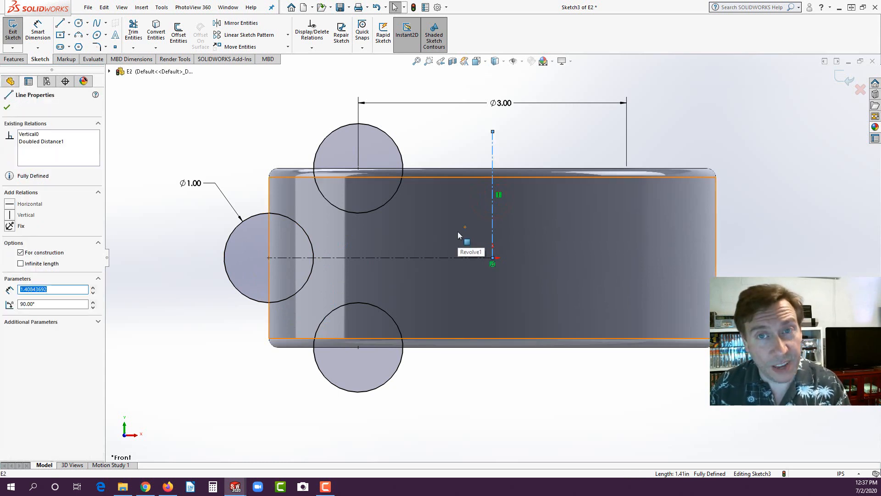
{"action": "left_click", "coordinate": [16, 59]}
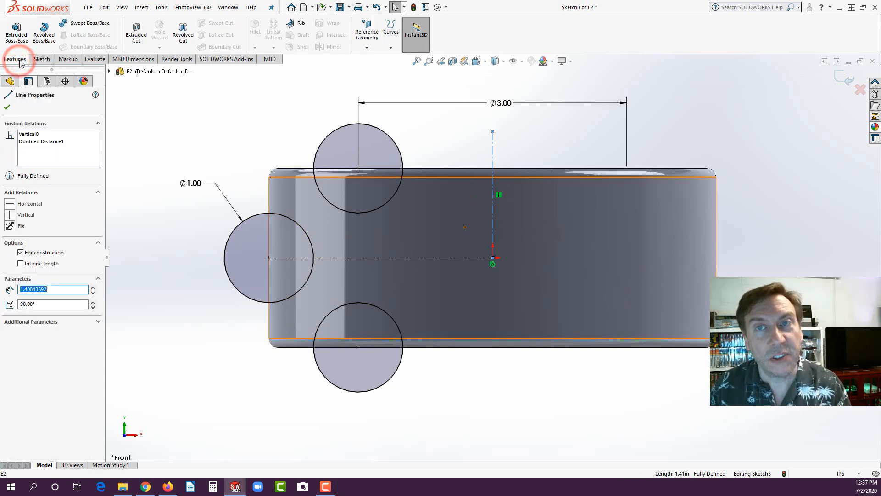
{"action": "left_click", "coordinate": [184, 36]}
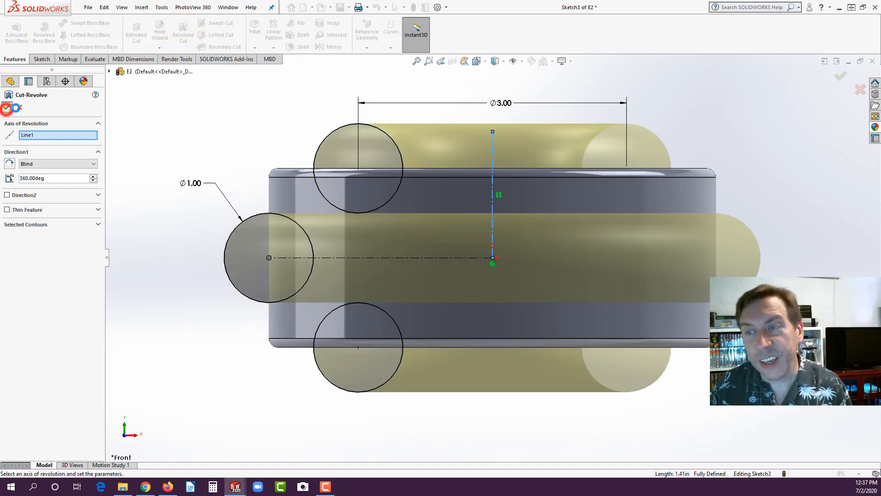
{"action": "left_click", "coordinate": [7, 107]}
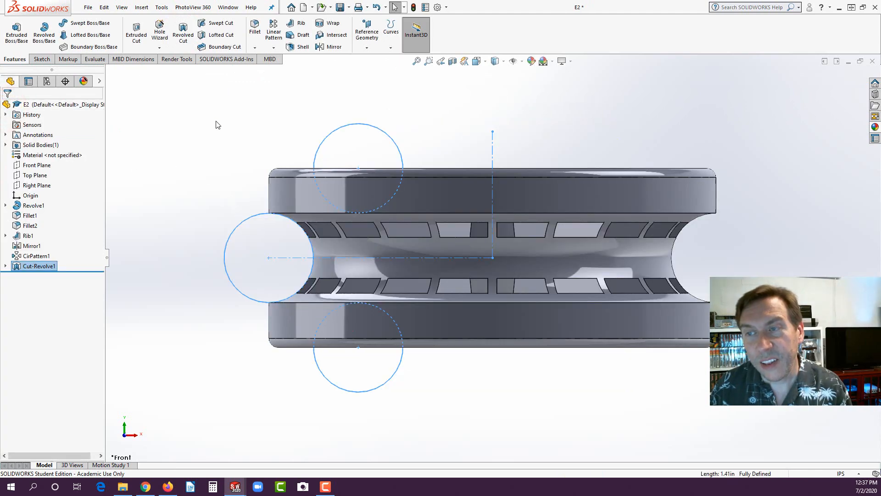
{"action": "left_click", "coordinate": [216, 121]}
{"action": "middle_click_drag", "start_coordinate": [205, 151], "coordinate": [208, 240]}
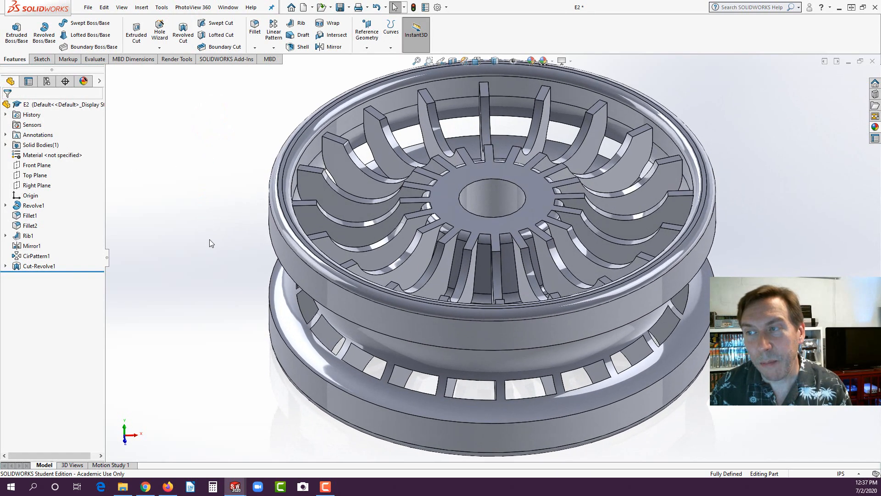
{"action": "scroll", "coordinate": [621, 263], "scroll_direction": "down", "scroll_amount": 2}
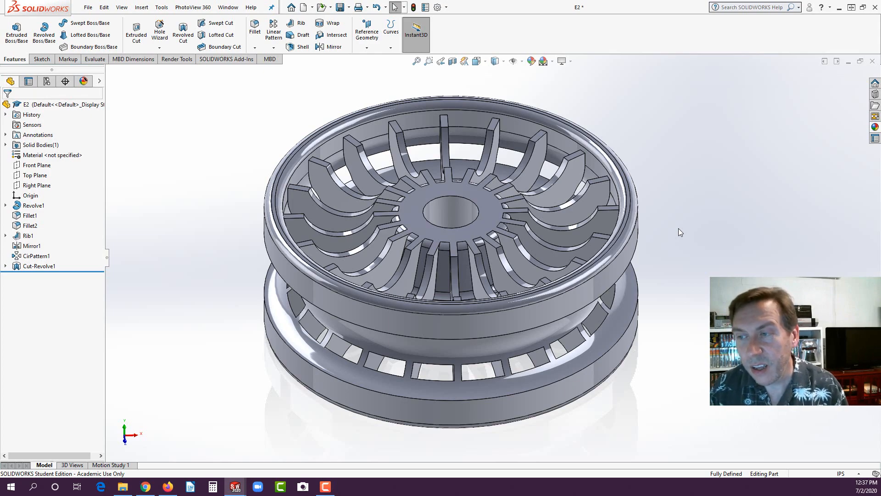
{"action": "middle_click_drag", "start_coordinate": [361, 304], "coordinate": [235, 283]}
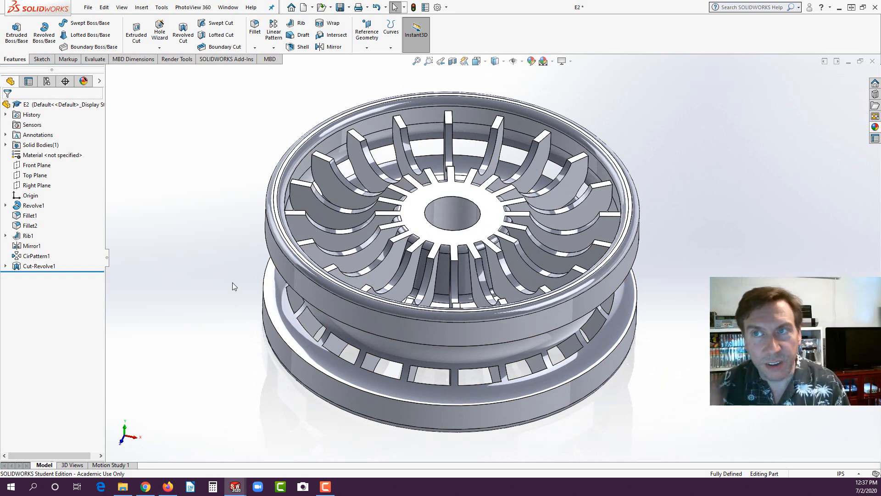
Save the wheel part and bring up the PhotoView 360 render tools.
{"action": "left_click", "coordinate": [340, 6]}
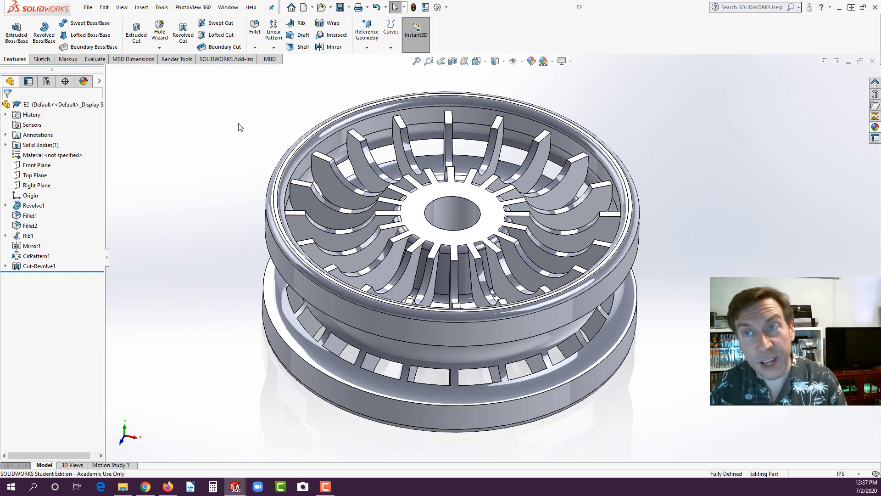
{"action": "left_click", "coordinate": [224, 60]}
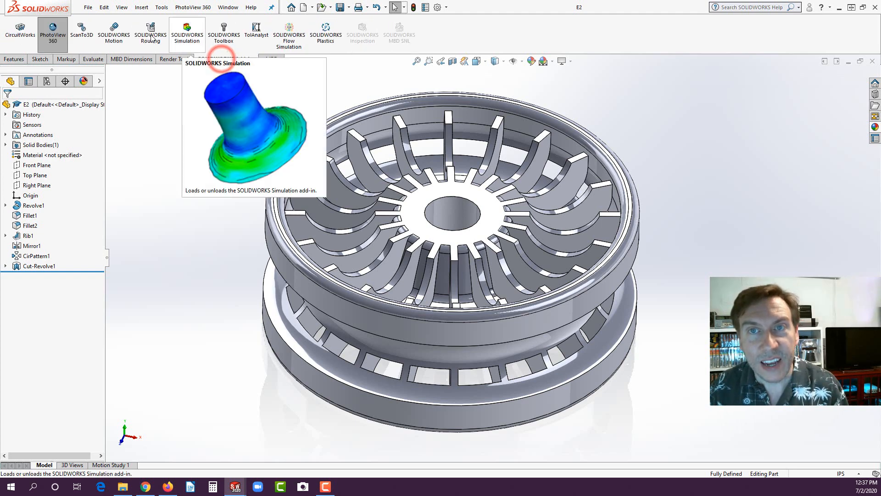
{"action": "left_click", "coordinate": [55, 41]}
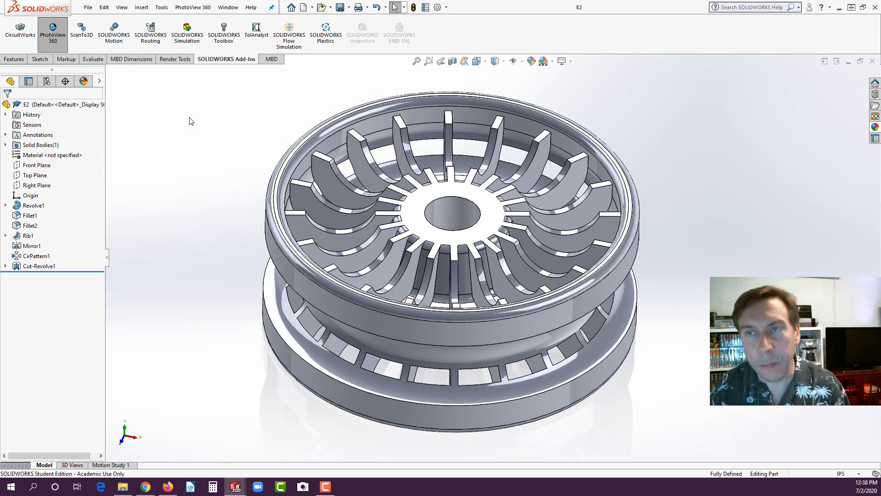
{"action": "left_click", "coordinate": [179, 60]}
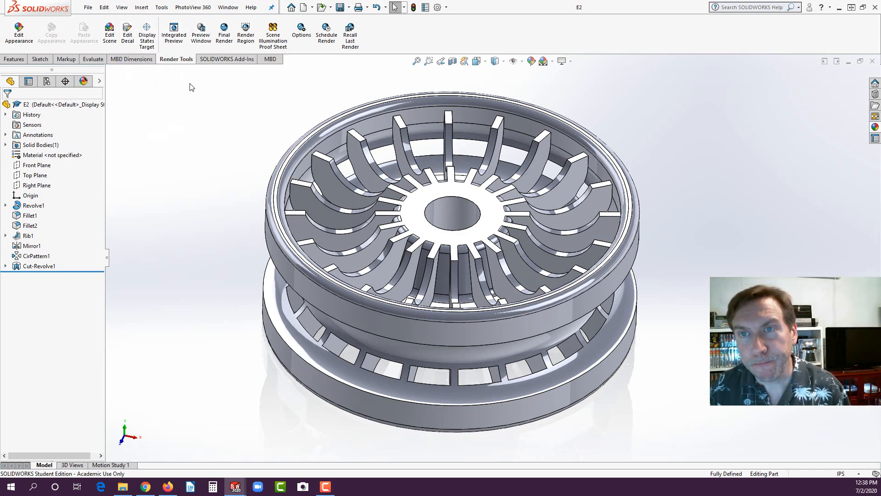
{"action": "left_click", "coordinate": [192, 87]}
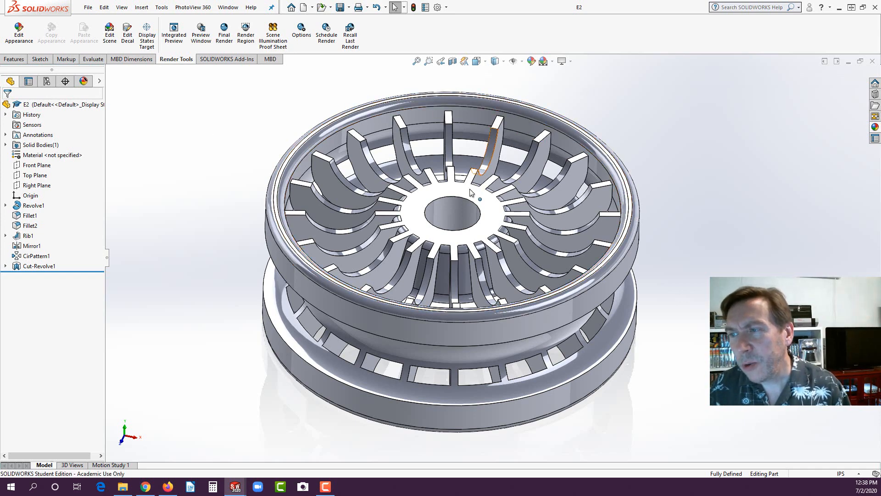
Apply the clear thick glass appearance from the Thick Gloss glass collection to the whole part E2.
{"action": "left_click", "coordinate": [456, 191]}
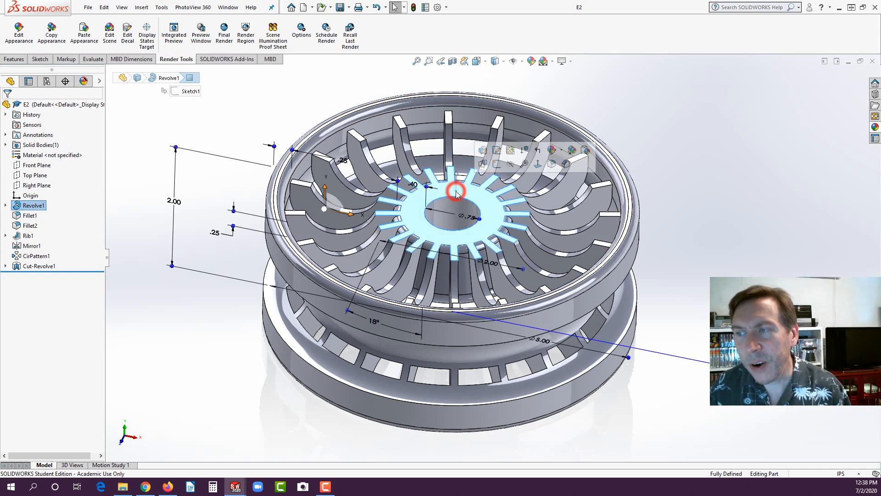
{"action": "left_click", "coordinate": [562, 151]}
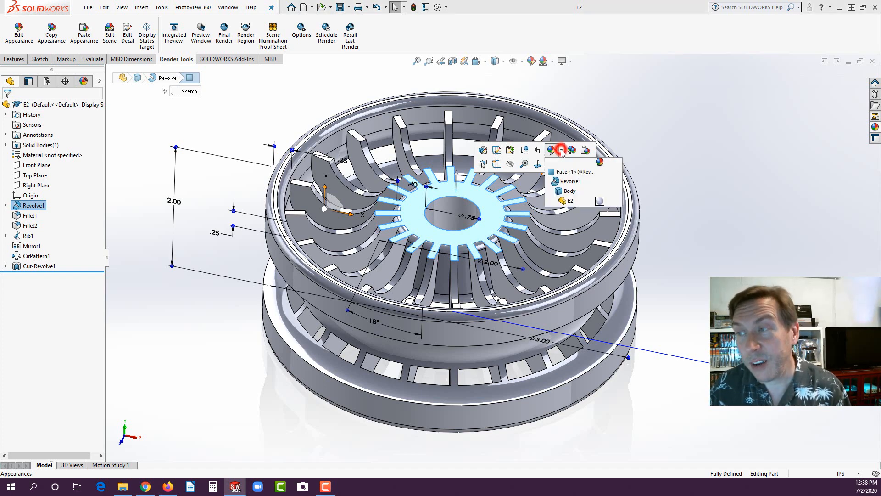
{"action": "left_click", "coordinate": [600, 201]}
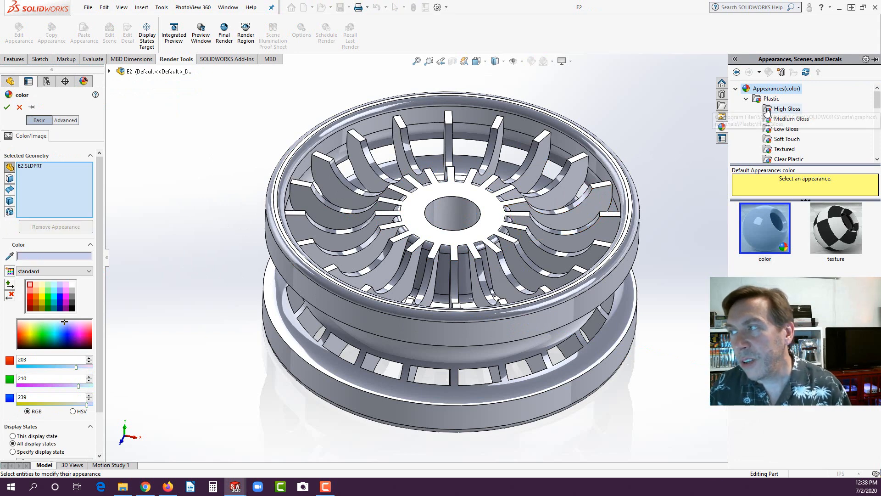
{"action": "left_click", "coordinate": [746, 99]}
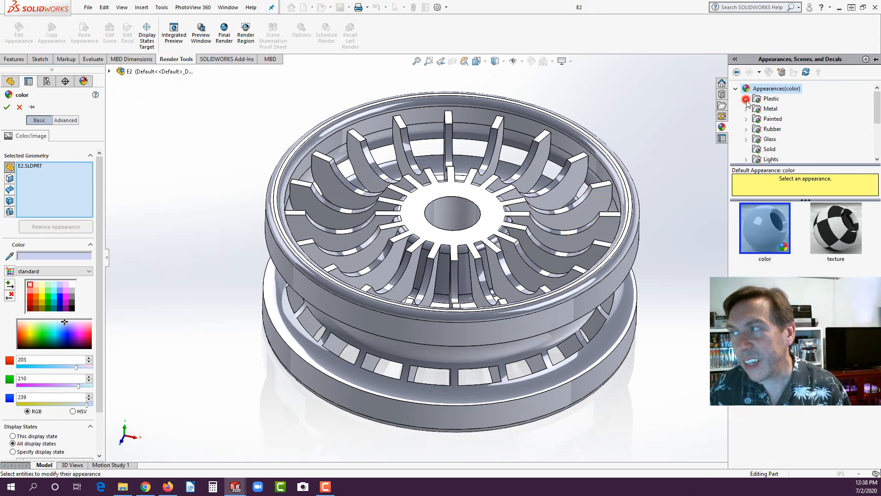
{"action": "left_click", "coordinate": [746, 140]}
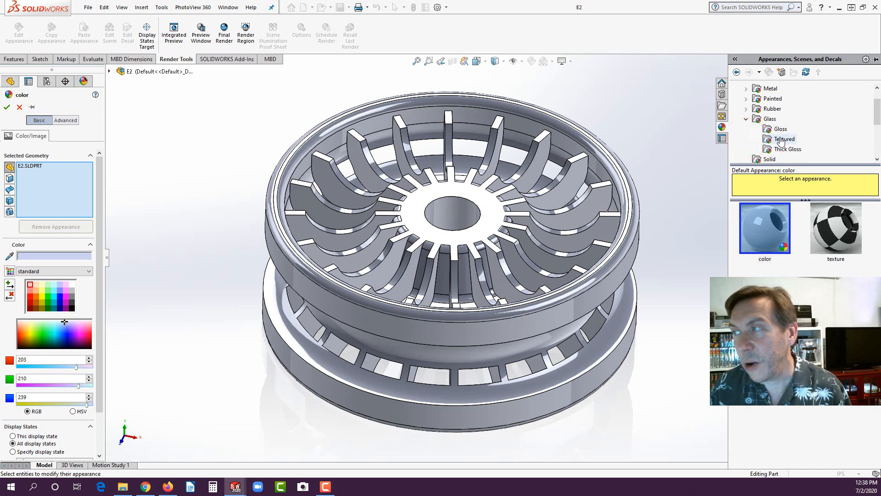
{"action": "left_click", "coordinate": [786, 149]}
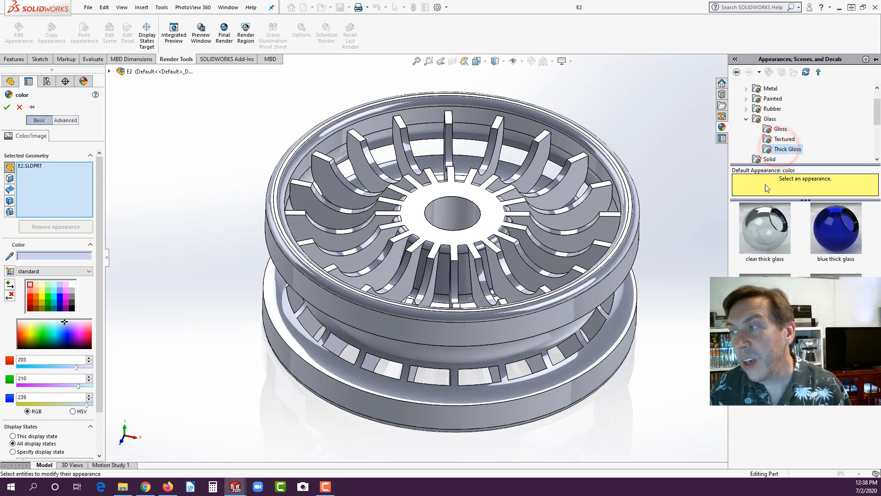
{"action": "left_click", "coordinate": [763, 216]}
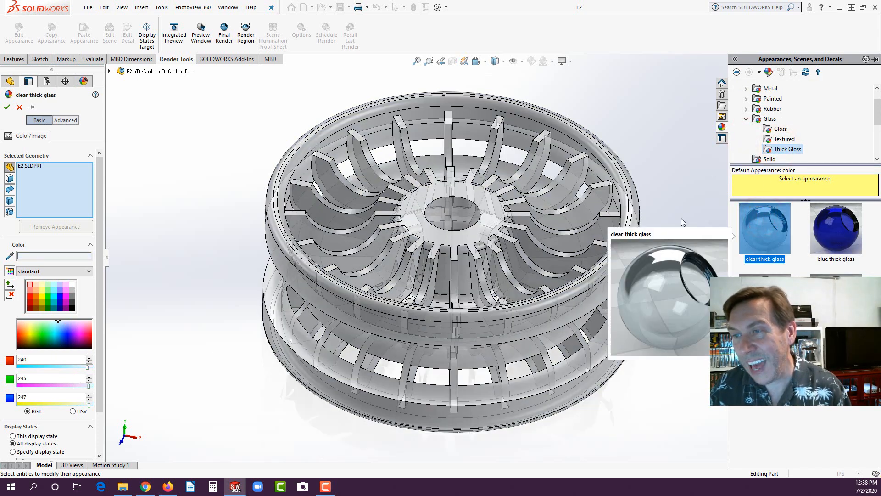
{"action": "left_click", "coordinate": [6, 107]}
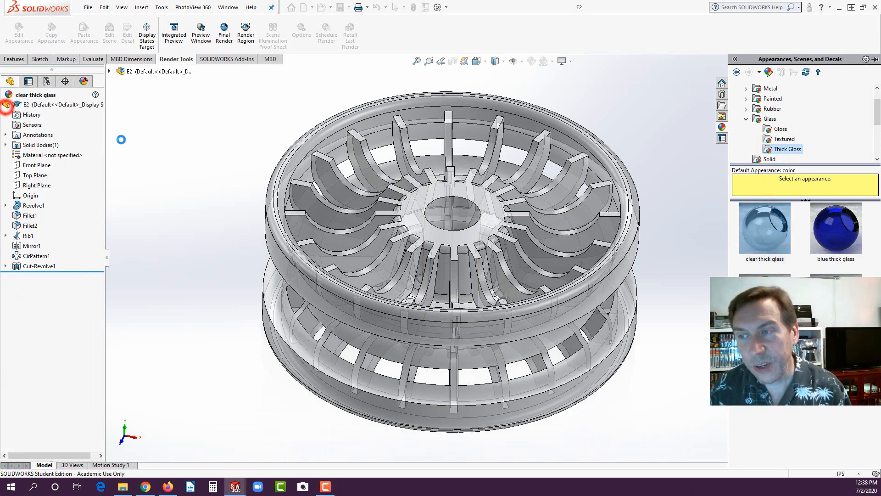
Render the glass wheel in an integrated preview with Perspective View turned on.
{"action": "left_click", "coordinate": [153, 145]}
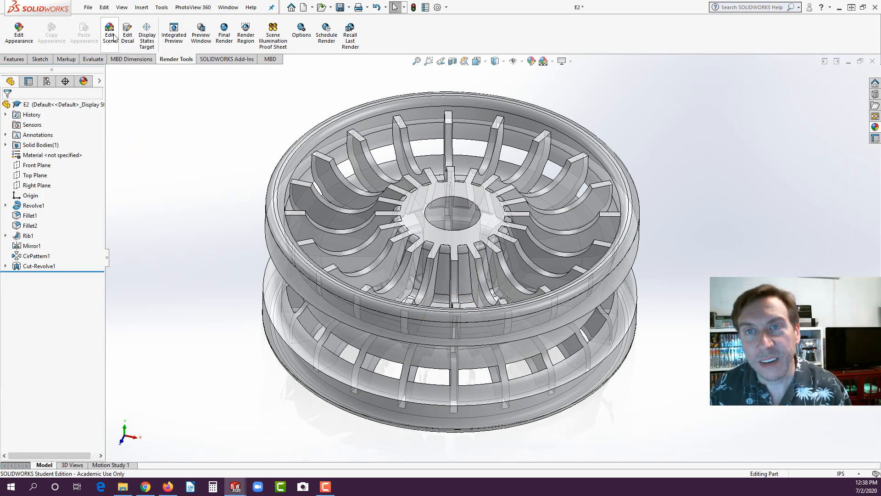
{"action": "left_click", "coordinate": [174, 31]}
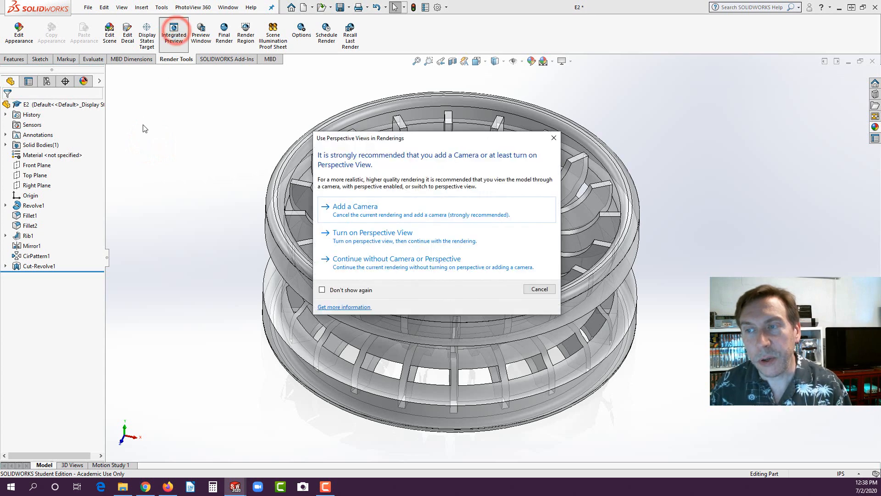
{"action": "left_click", "coordinate": [360, 235]}
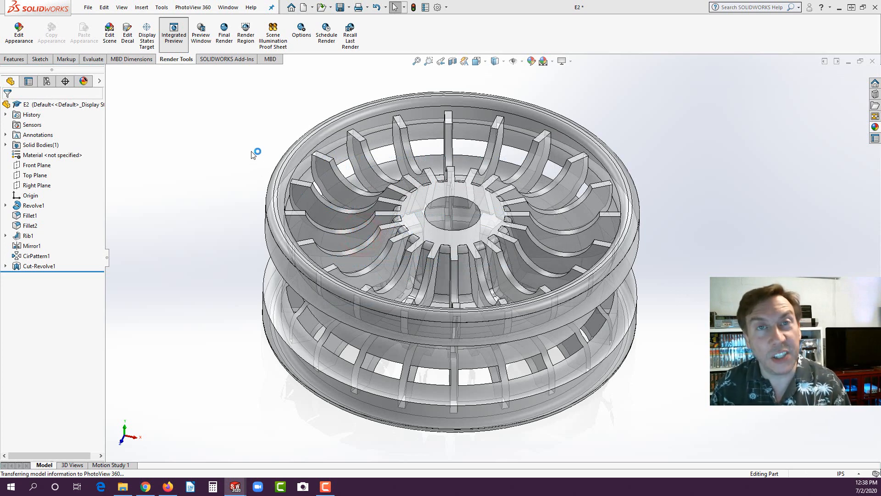
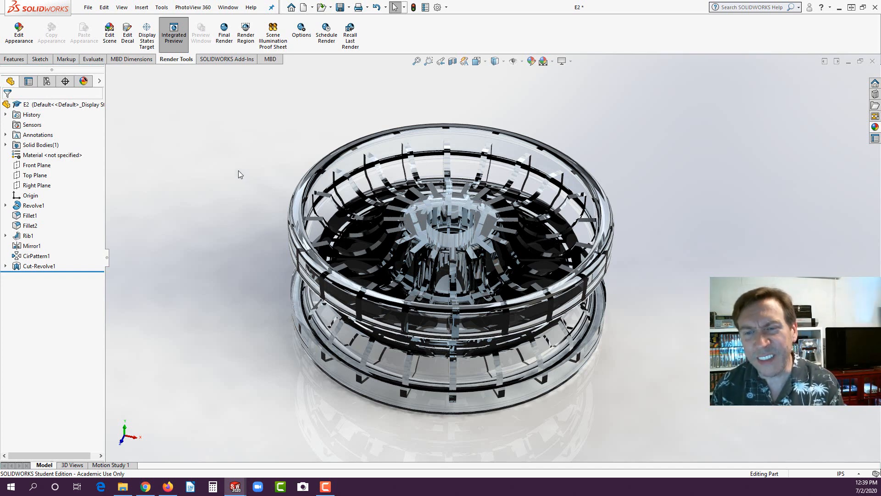
Switch to the SolidWorks Basics PDF in Chrome and examine the exercise drawings on pages 30 to 34, especially the Lab 2 slotted pin.
{"action": "left_click", "coordinate": [145, 487]}
{"action": "scroll", "coordinate": [350, 243], "scroll_direction": "down", "scroll_amount": 5}
{"action": "scroll", "coordinate": [349, 243], "scroll_direction": "down", "scroll_amount": 10}
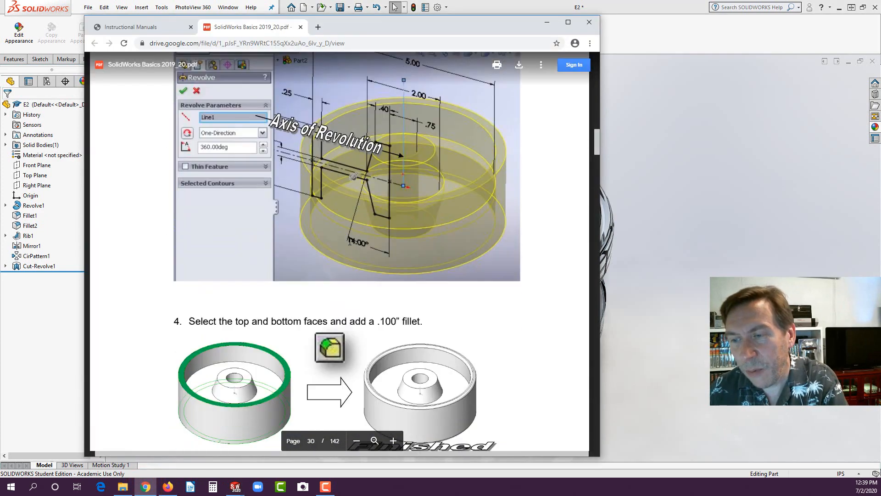
{"action": "scroll", "coordinate": [348, 234], "scroll_direction": "down", "scroll_amount": 7}
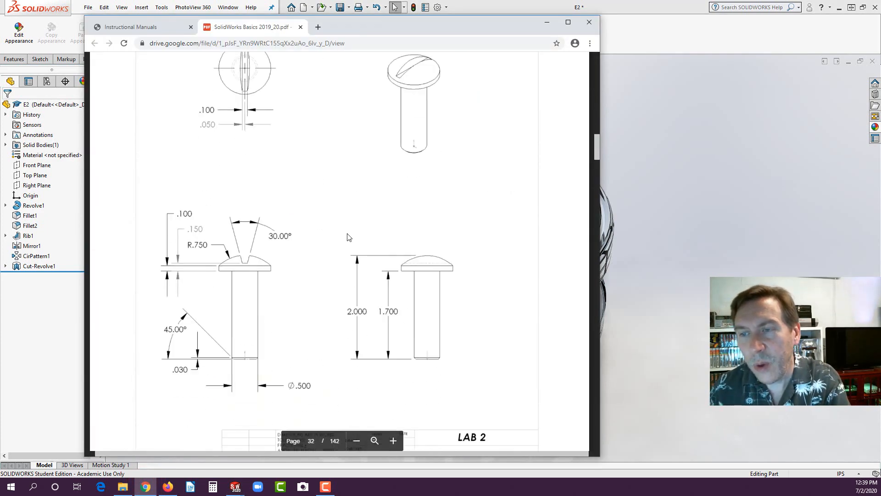
{"action": "scroll", "coordinate": [348, 234], "scroll_direction": "down", "scroll_amount": 12}
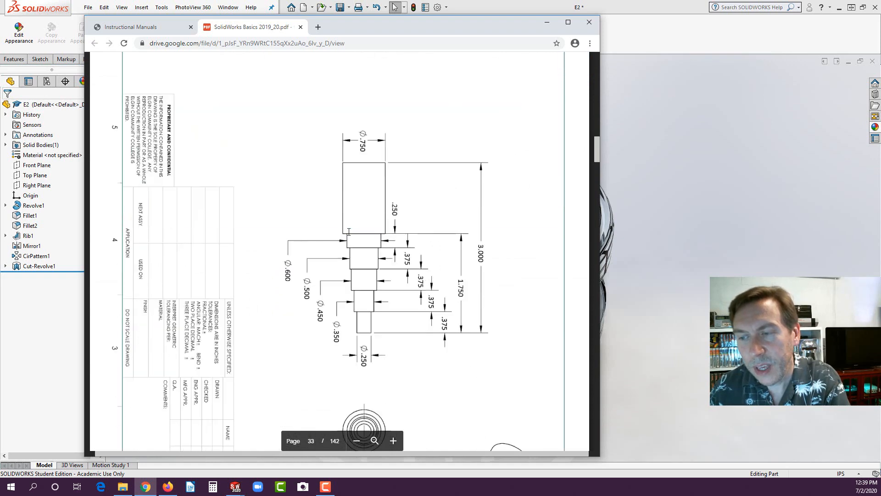
{"action": "scroll", "coordinate": [348, 232], "scroll_direction": "down", "scroll_amount": 6}
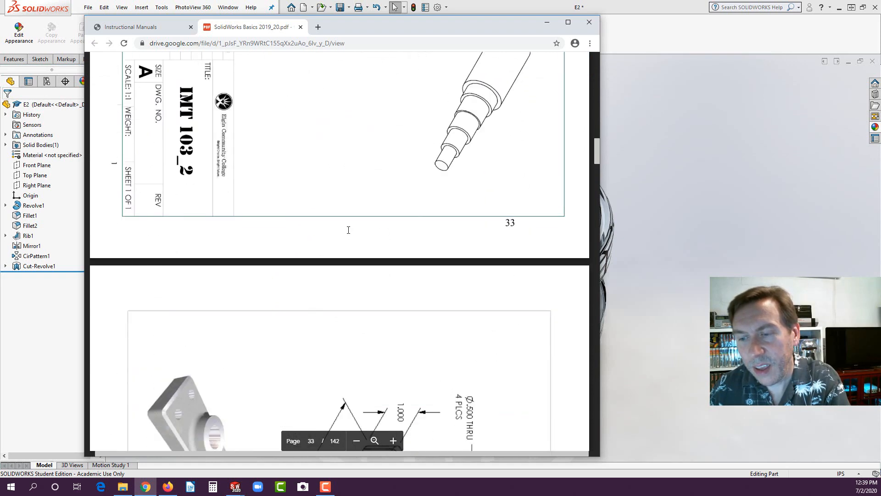
{"action": "scroll", "coordinate": [349, 230], "scroll_direction": "down", "scroll_amount": 7}
{"action": "scroll", "coordinate": [349, 230], "scroll_direction": "up", "scroll_amount": 20}
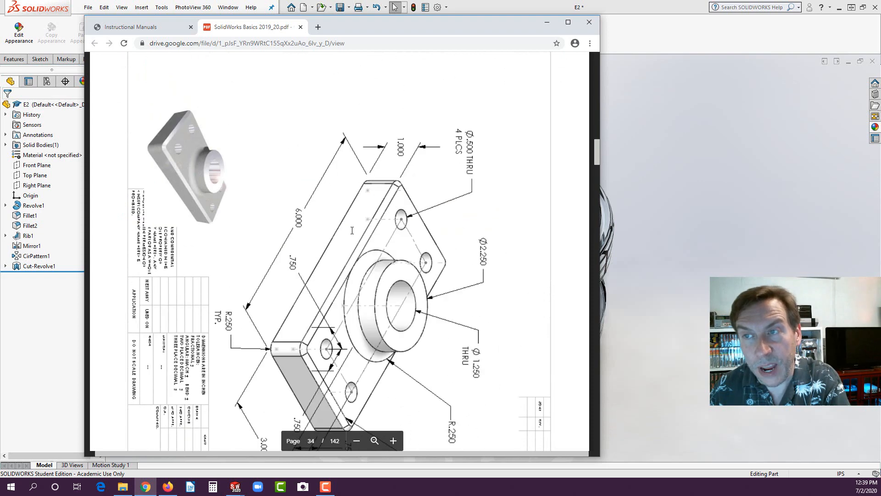
{"action": "scroll", "coordinate": [354, 247], "scroll_direction": "up", "scroll_amount": 1}
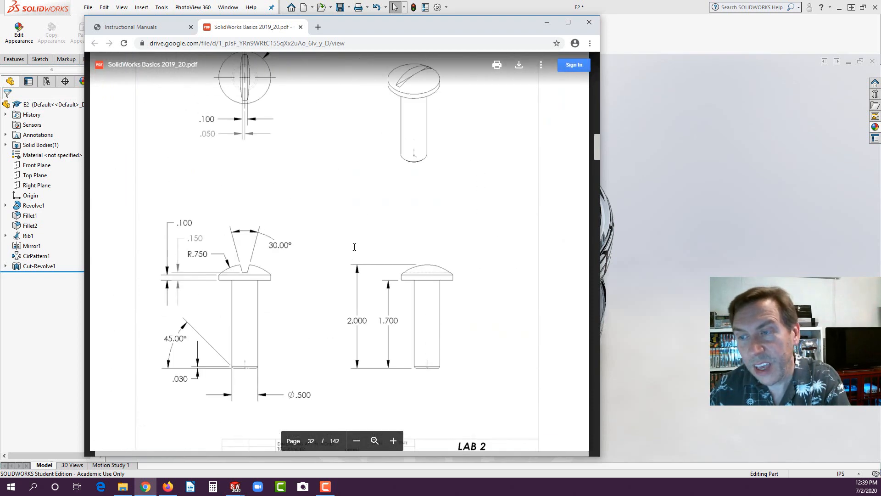
{"action": "scroll", "coordinate": [372, 331], "scroll_direction": "down", "scroll_amount": 2}
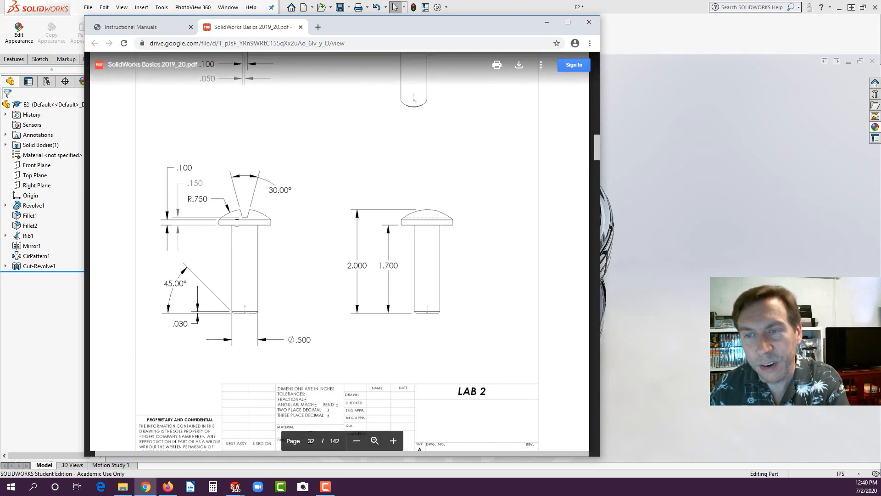
Switch back to SOLIDWORKS, create a new part document and open a sketch on the Front Plane.
{"action": "left_click", "coordinate": [651, 268]}
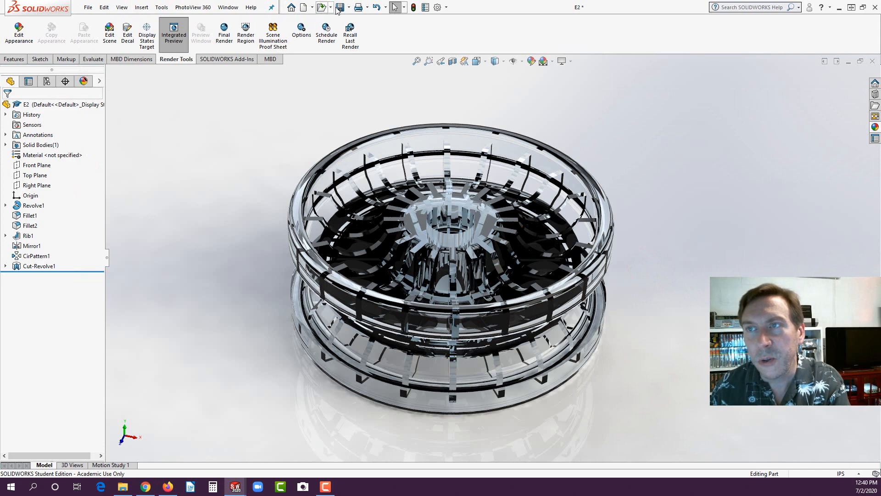
{"action": "left_click", "coordinate": [304, 8]}
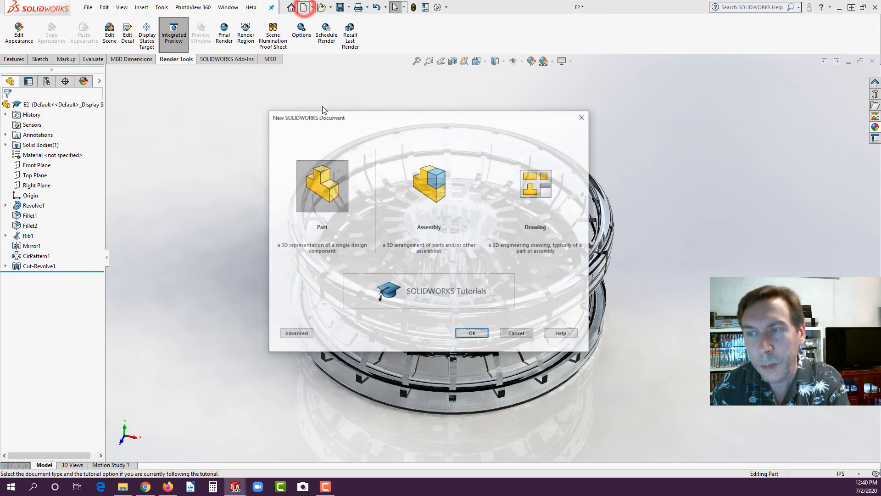
{"action": "left_click", "coordinate": [472, 334]}
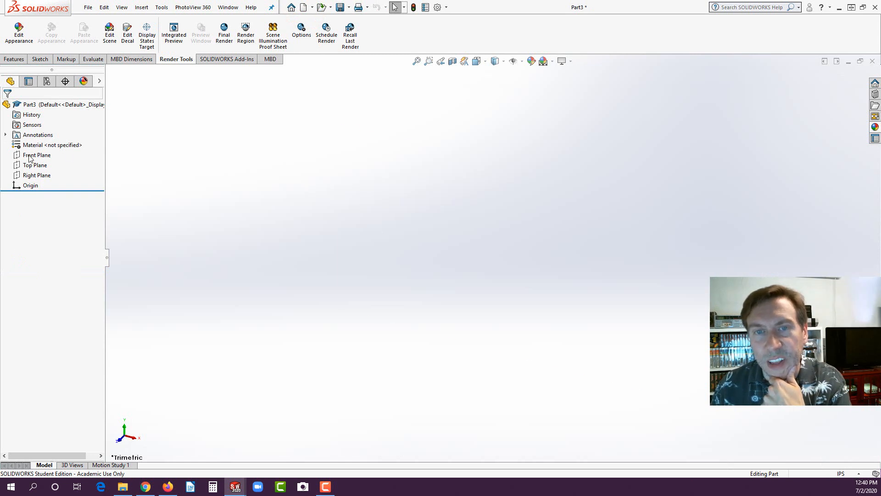
{"action": "left_click", "coordinate": [29, 156]}
{"action": "left_click", "coordinate": [34, 144]}
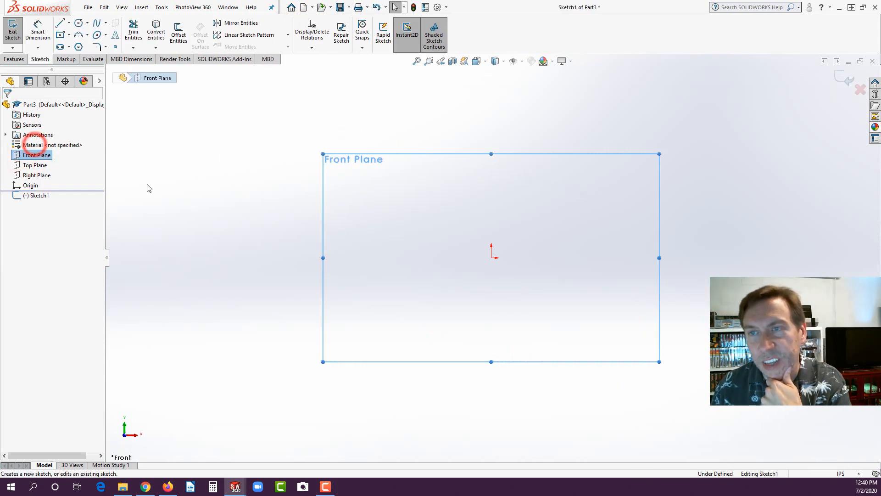
Sketch a vertical centerline upward from the origin as the axis of the new part.
{"action": "left_click", "coordinate": [69, 24]}
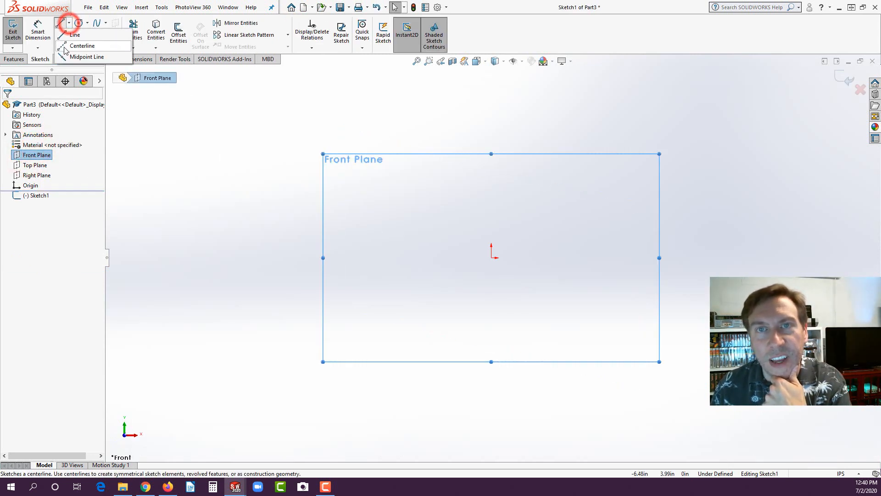
{"action": "left_click", "coordinate": [78, 46]}
{"action": "left_click", "coordinate": [491, 257]}
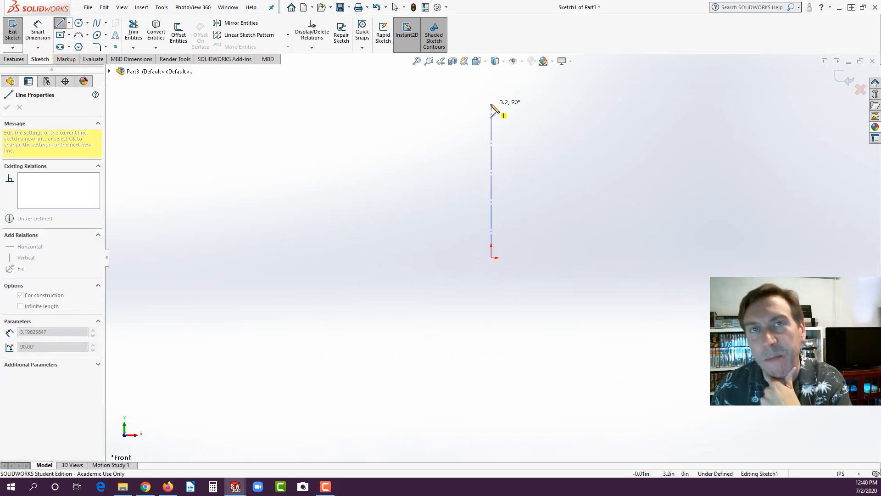
{"action": "left_click", "coordinate": [492, 159]}
{"action": "double_click", "coordinate": [512, 175]}
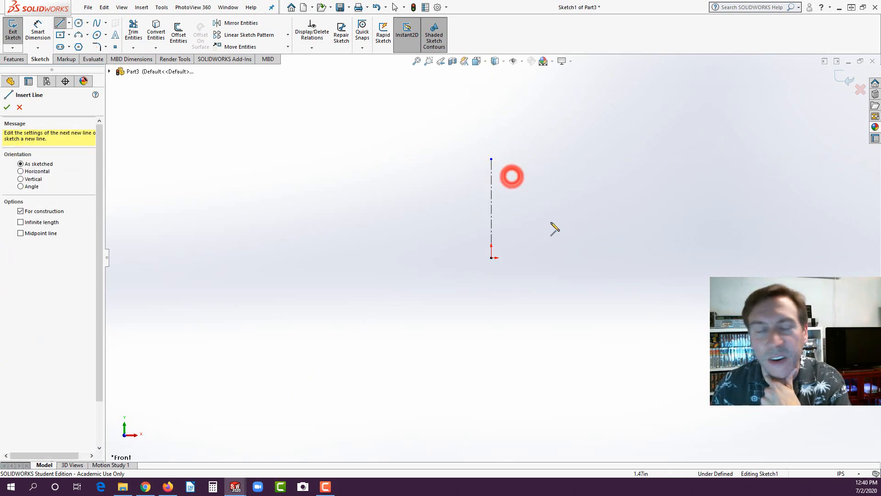
{"action": "key", "text": "Escape"}
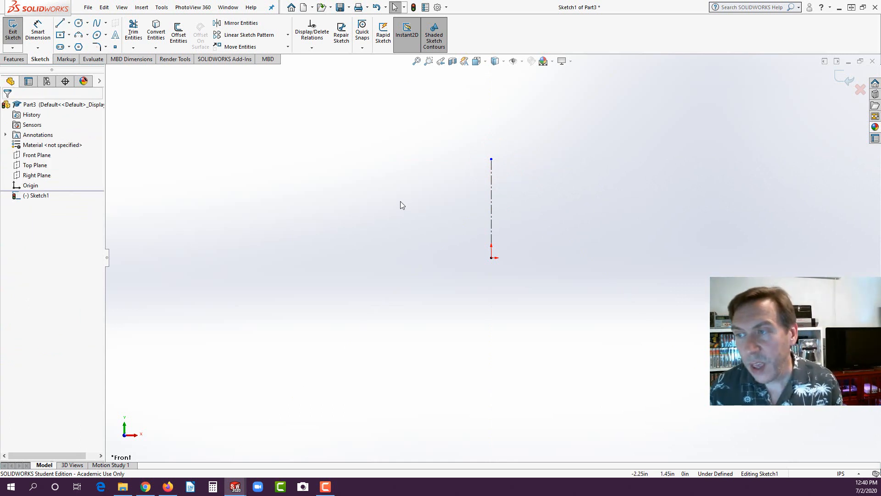
{"action": "key", "text": "f"}
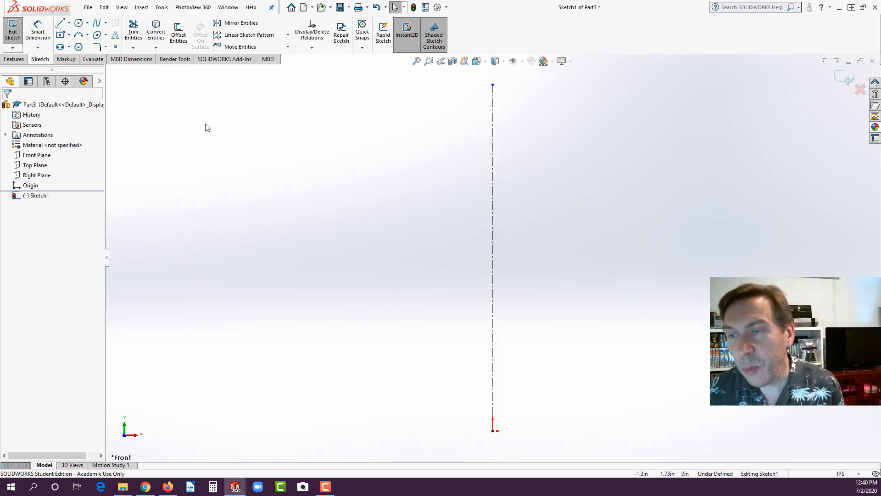
Draw a vertical line about 1.77 in long from the origin along the centerline, and check the Lab 2 drawing in Chrome.
{"action": "left_click", "coordinate": [59, 24]}
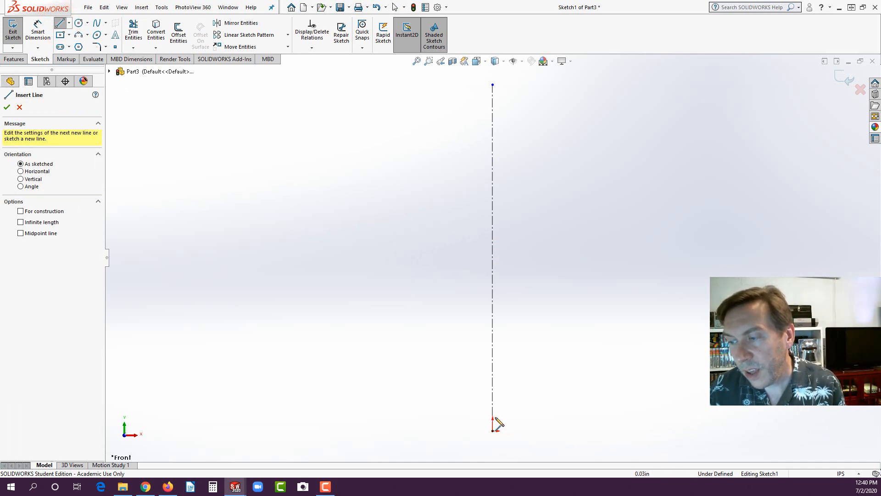
{"action": "left_click", "coordinate": [493, 431]}
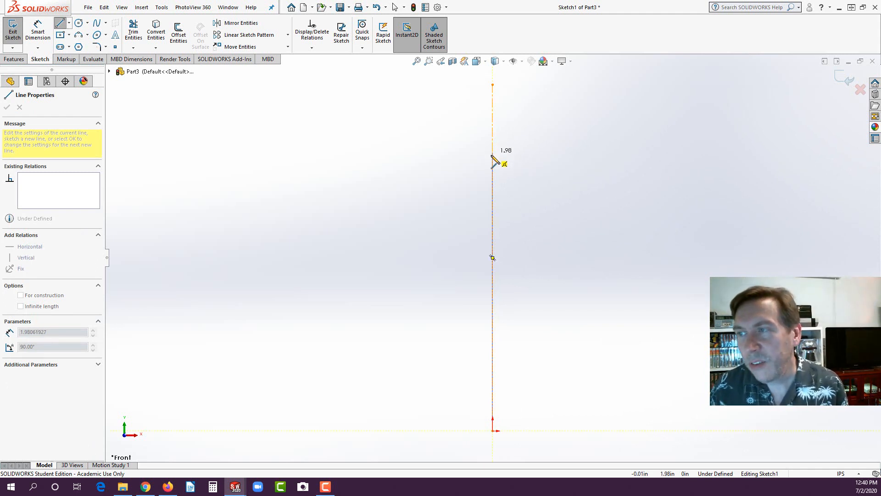
{"action": "left_click", "coordinate": [493, 181]}
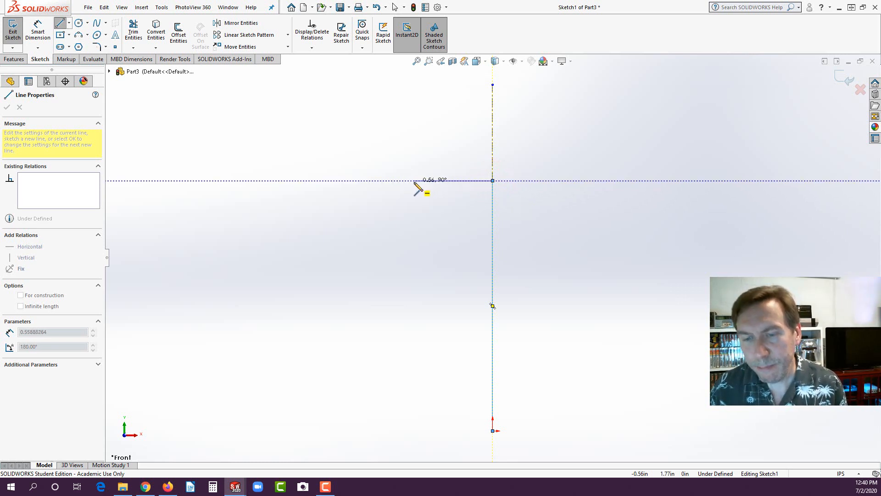
{"action": "left_click", "coordinate": [145, 488]}
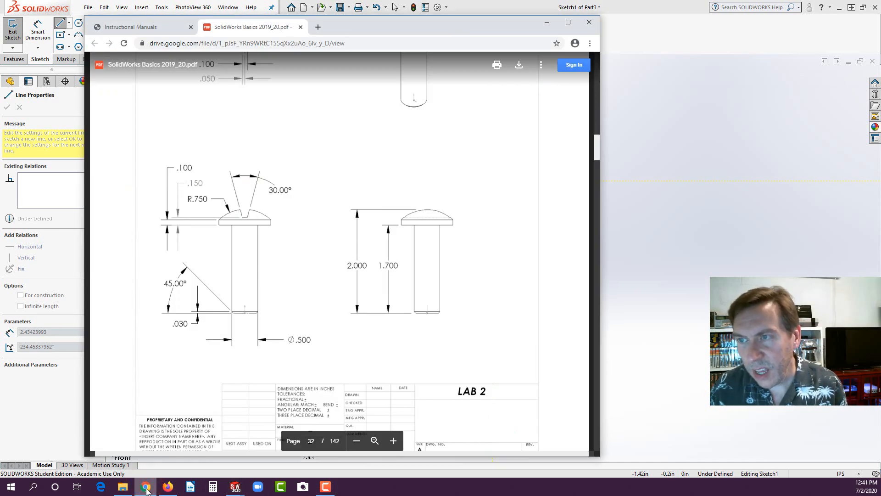
{"action": "scroll", "coordinate": [290, 307], "scroll_direction": "up", "scroll_amount": 2}
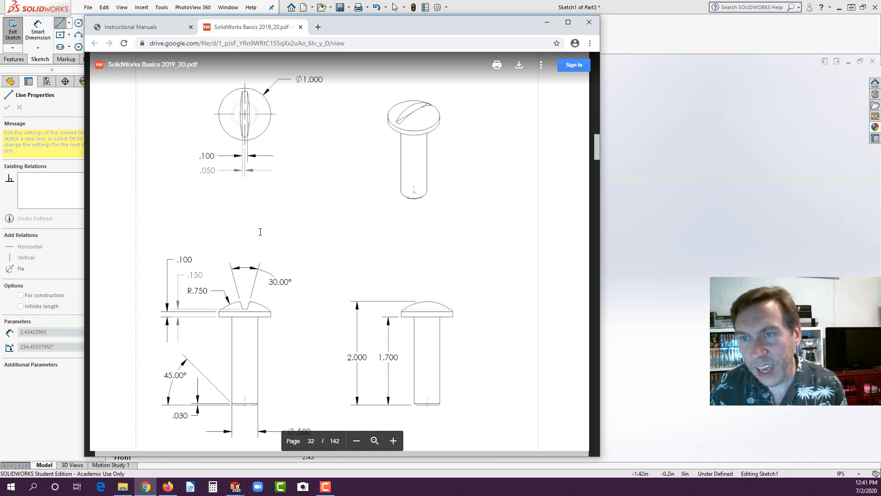
{"action": "left_click", "coordinate": [505, 9]}
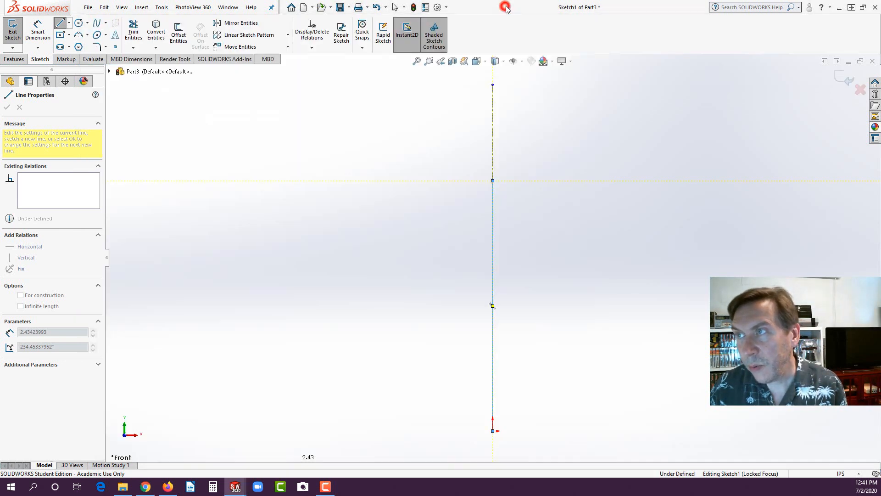
Close the pin's half profile with a head flange about 0.5 in wide and 0.1 in thick and a narrower shank ending at the origin.
{"action": "left_click", "coordinate": [422, 181]}
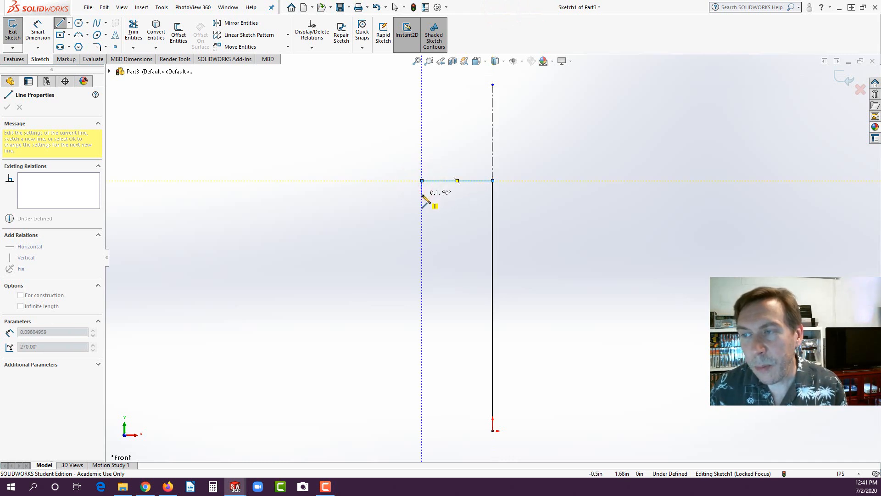
{"action": "left_click", "coordinate": [422, 194]}
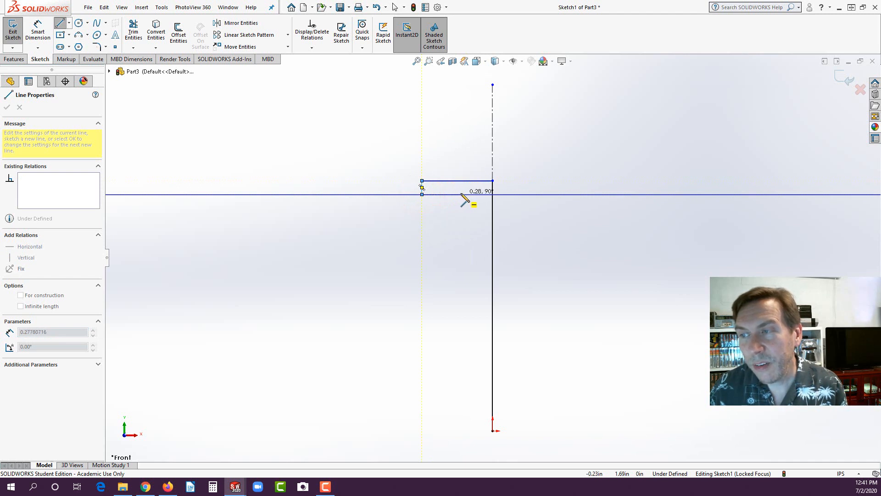
{"action": "left_click", "coordinate": [457, 194]}
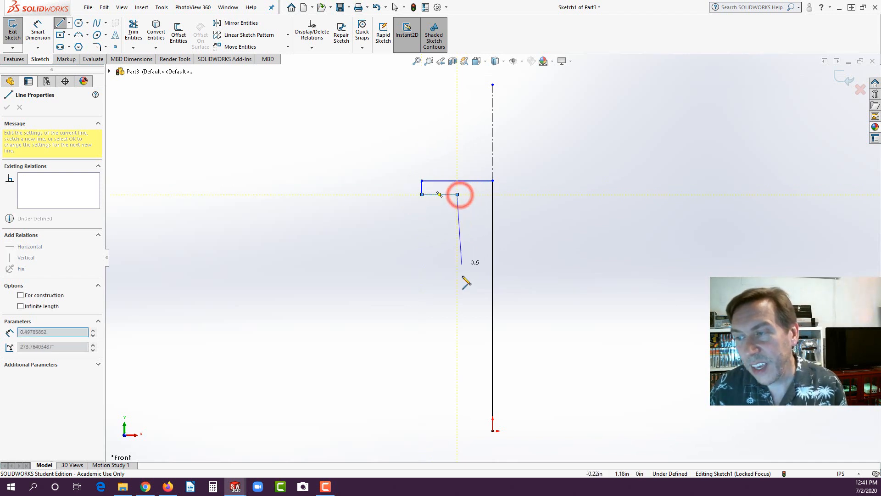
{"action": "left_click", "coordinate": [458, 430]}
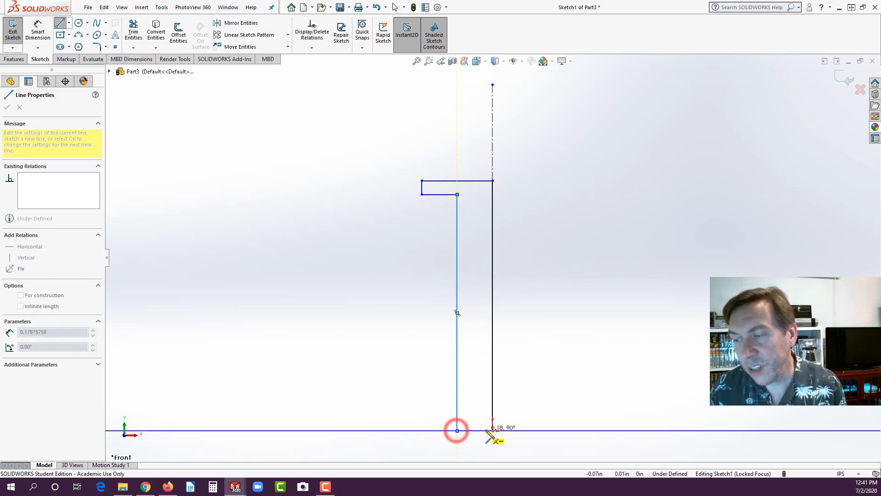
{"action": "left_click", "coordinate": [492, 431]}
{"action": "key", "text": "Escape"}
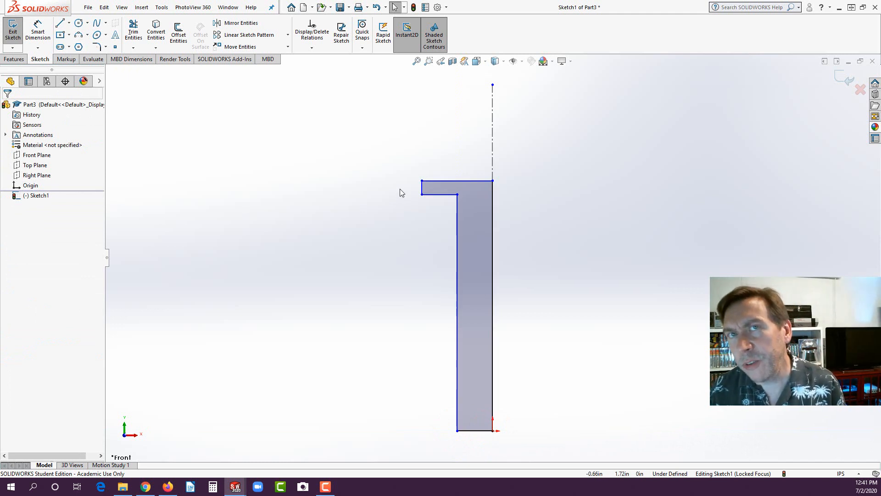
Dimension the height of the shank's outer edge as 1.7 in.
{"action": "left_click", "coordinate": [39, 34]}
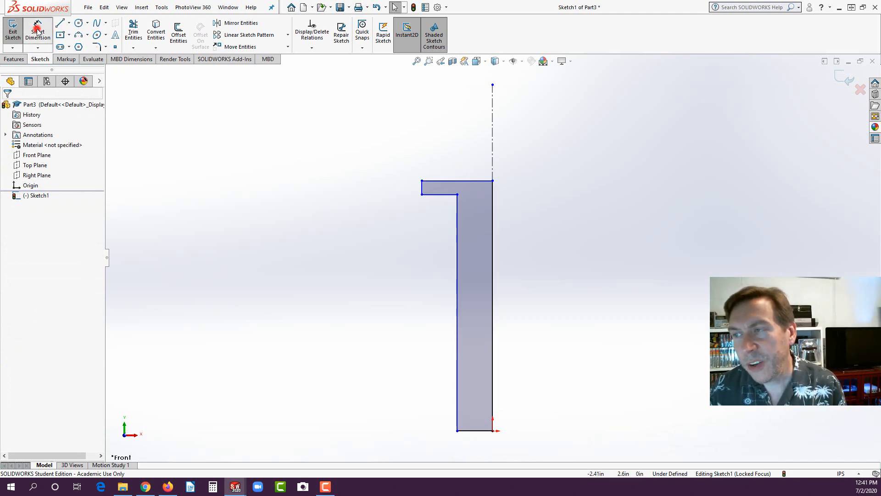
{"action": "left_click", "coordinate": [458, 302]}
{"action": "left_click", "coordinate": [422, 305]}
{"action": "type", "text": "1.7"}
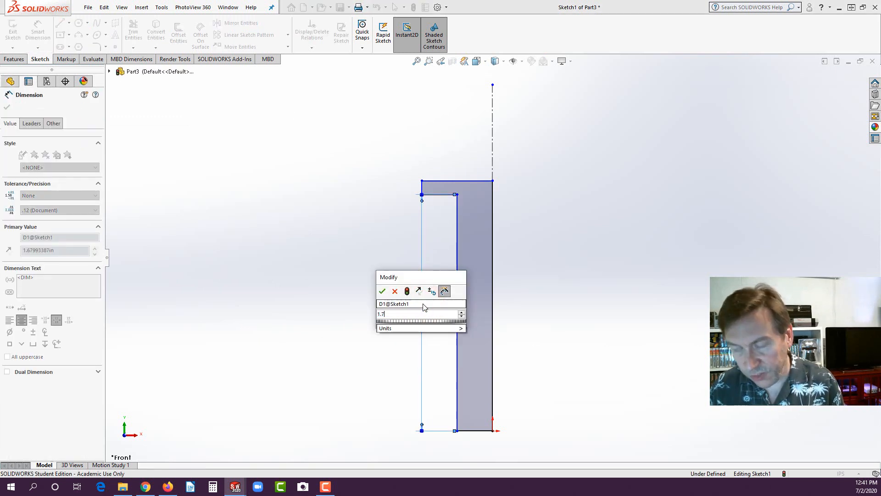
{"action": "key", "text": "Return"}
Check the Lab 2 drawing in Chrome and dimension the head flange's thickness as 0.10 in.
{"action": "left_click", "coordinate": [421, 190]}
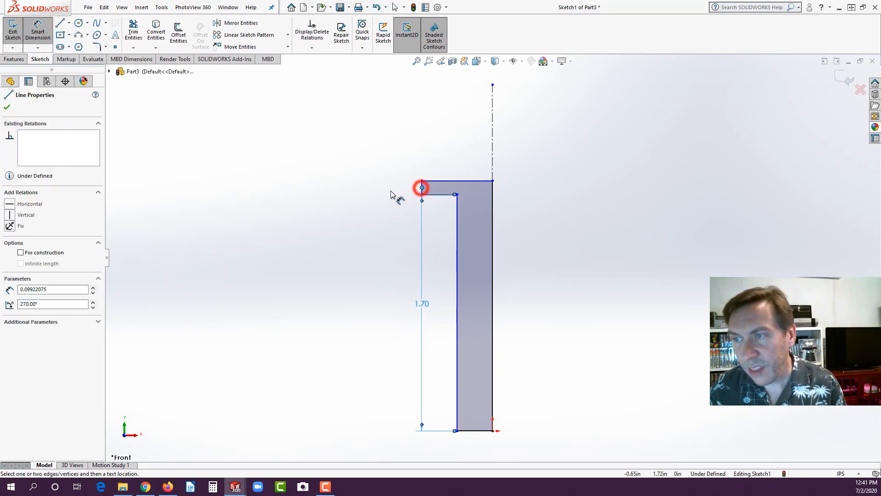
{"action": "key", "text": "Escape"}
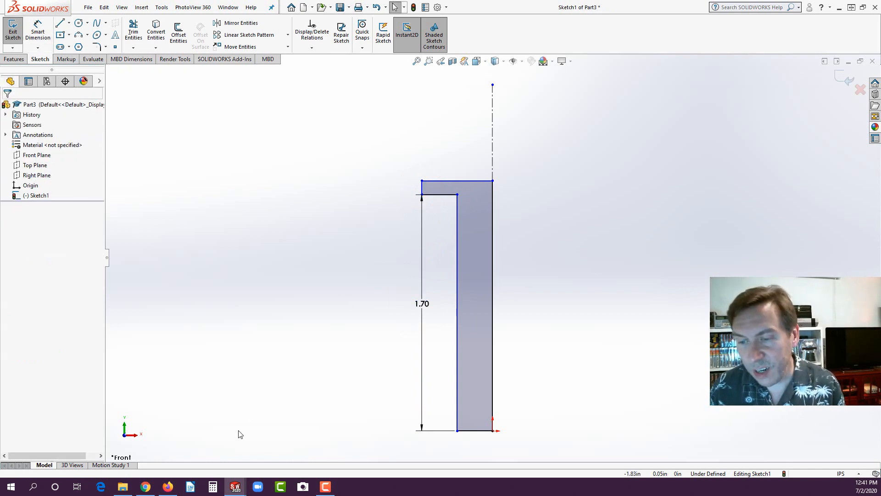
{"action": "left_click", "coordinate": [146, 487]}
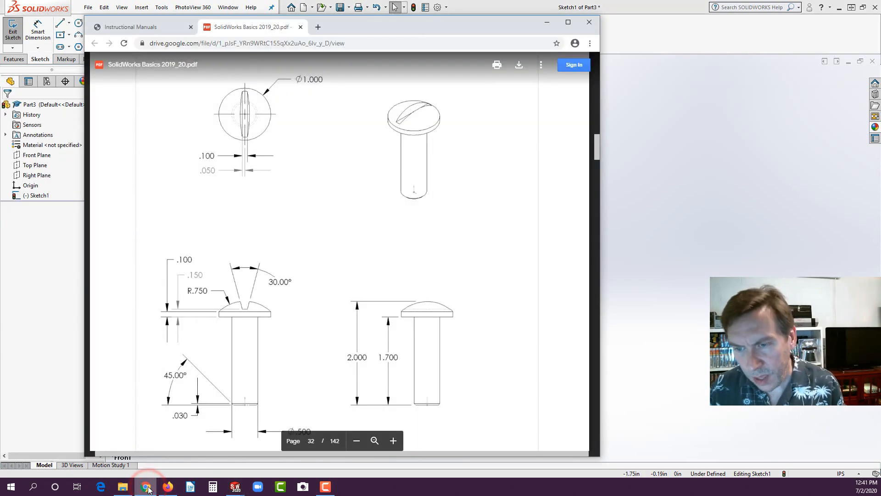
{"action": "left_click", "coordinate": [146, 488]}
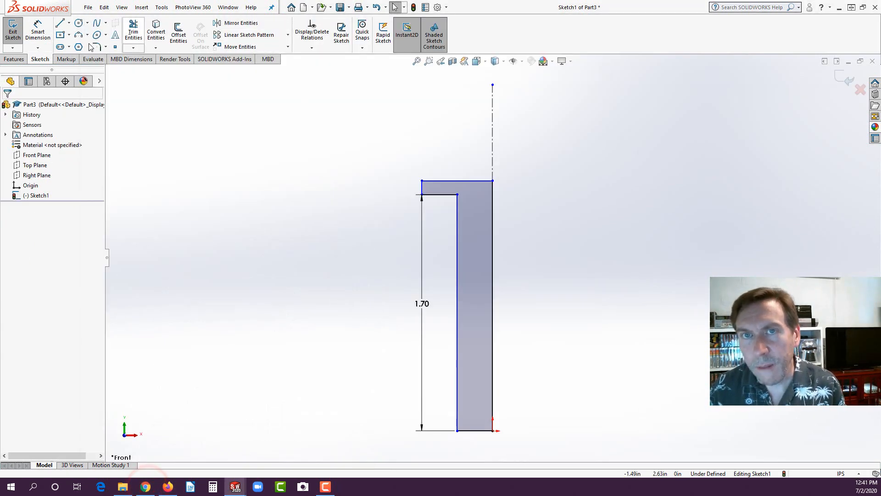
{"action": "left_click", "coordinate": [39, 31]}
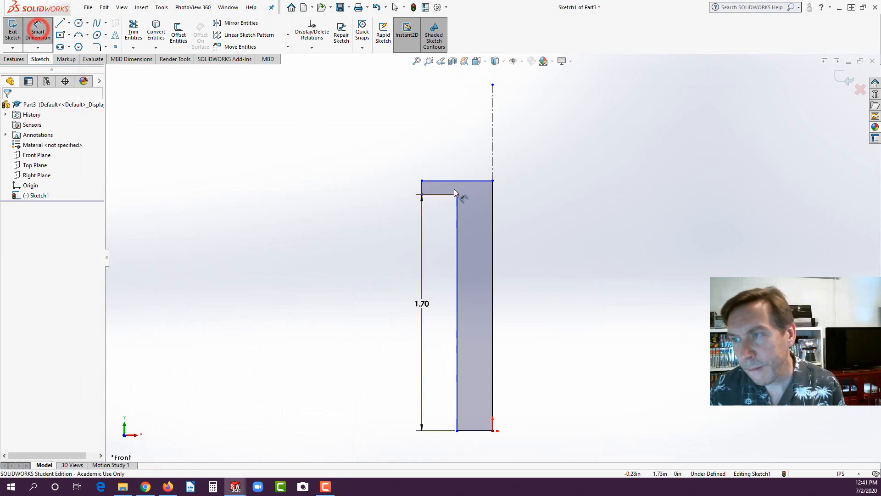
{"action": "left_click", "coordinate": [422, 185]}
{"action": "left_click", "coordinate": [400, 188]}
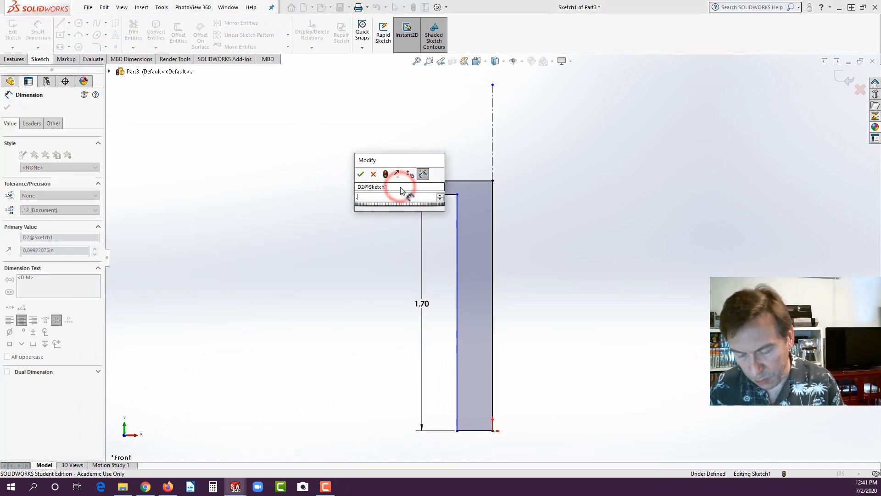
{"action": "key", "text": "Return"}
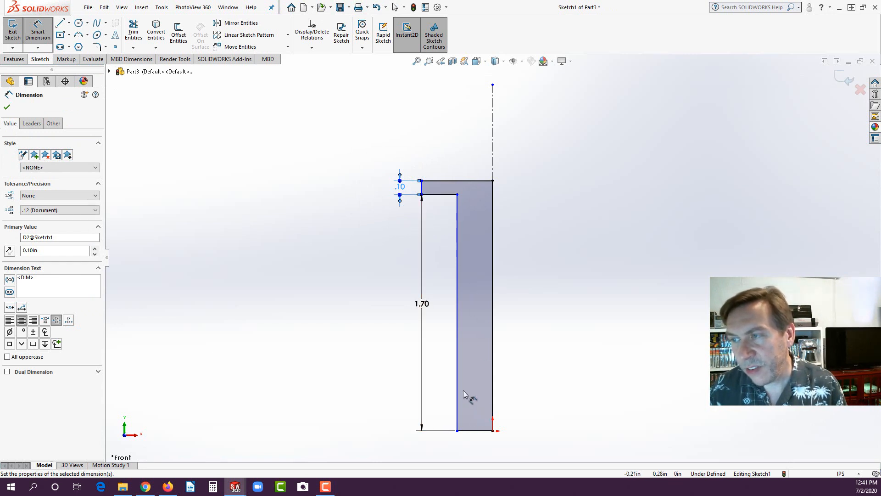
Dimension the head's full diameter across the centerline as 1.00 in.
{"action": "left_click", "coordinate": [421, 187]}
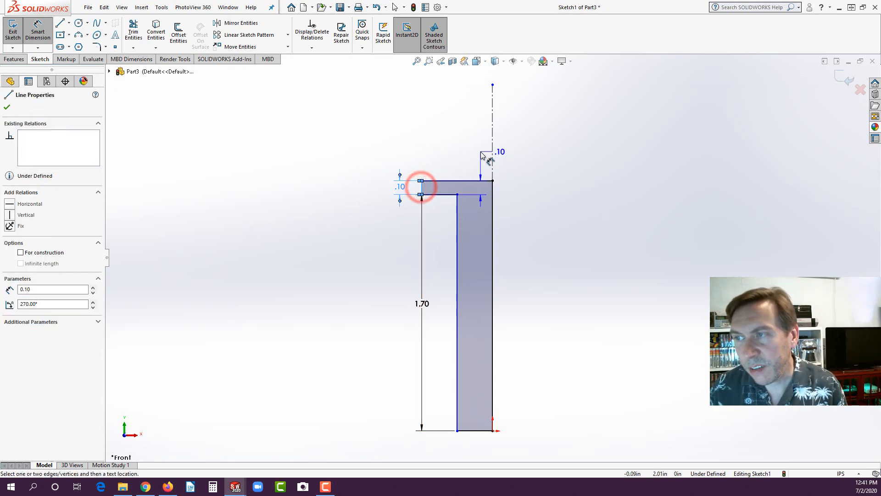
{"action": "left_click", "coordinate": [493, 141]}
{"action": "left_click", "coordinate": [503, 138]}
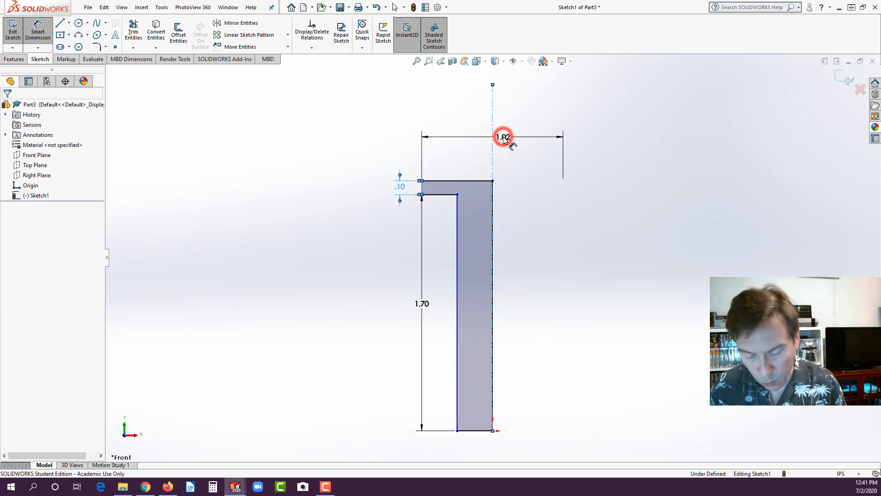
{"action": "key", "text": "Return"}
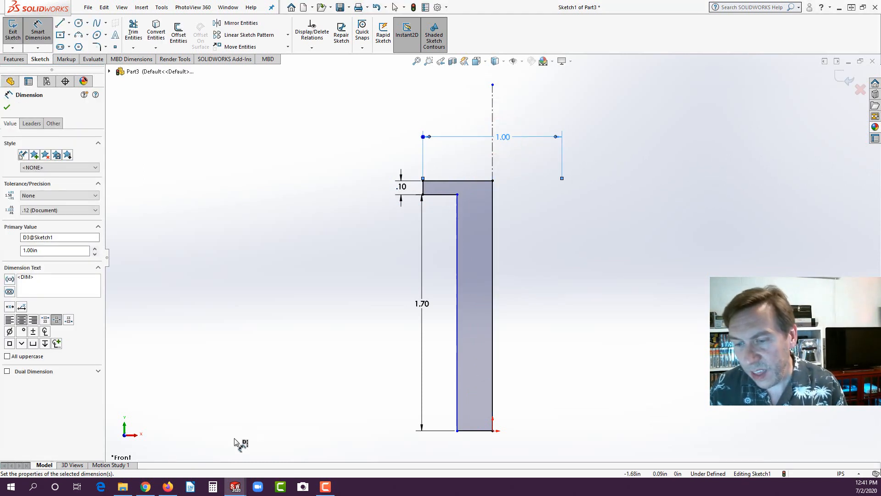
Look up the shank diameter on the Lab 2 drawing in Chrome and dimension the shank across the centerline as 0.5 in.
{"action": "left_click", "coordinate": [148, 487]}
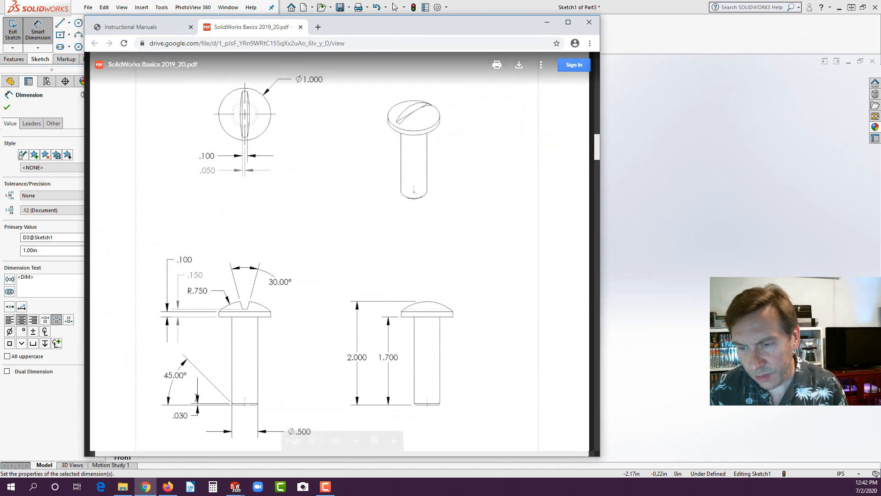
{"action": "scroll", "coordinate": [266, 188], "scroll_direction": "down", "scroll_amount": 1}
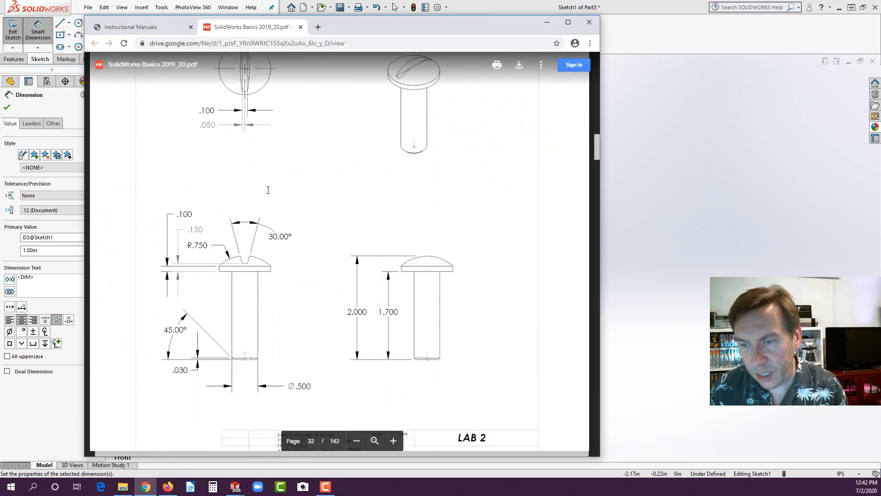
{"action": "left_click", "coordinate": [68, 393]}
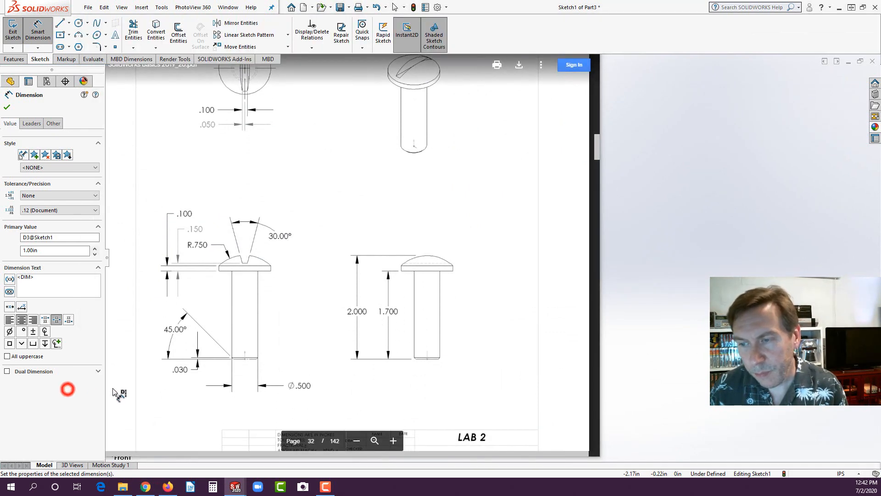
{"action": "scroll", "coordinate": [482, 369], "scroll_direction": "down", "scroll_amount": 2}
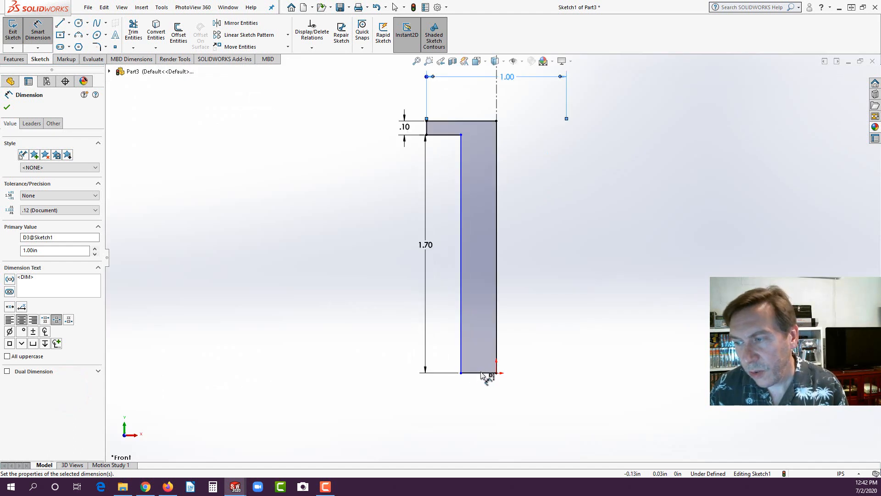
{"action": "left_click", "coordinate": [461, 362]}
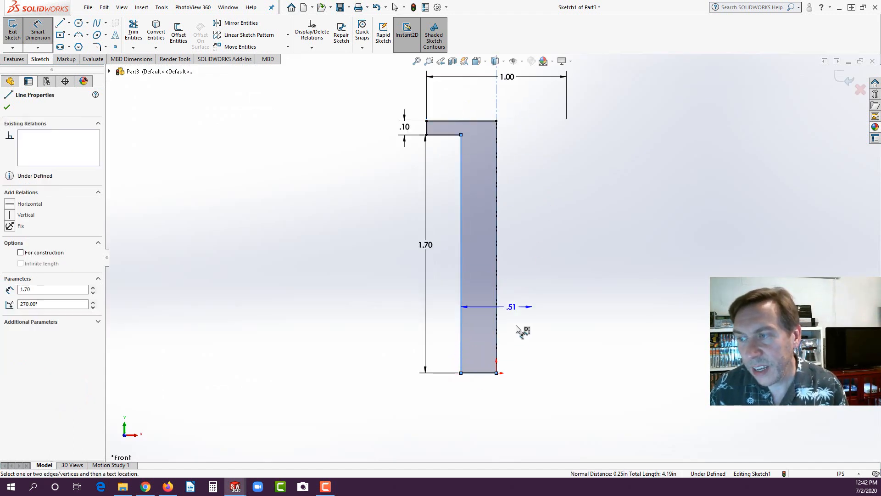
{"action": "left_click", "coordinate": [515, 391]}
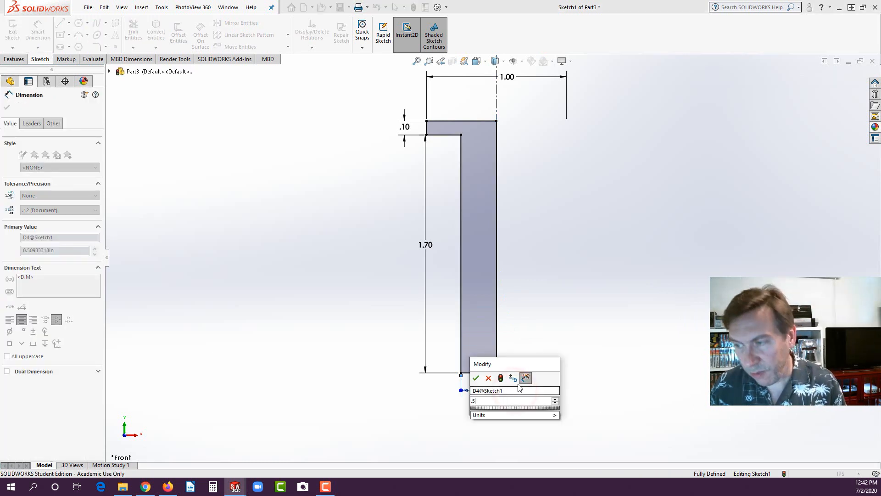
{"action": "type", "text": ".5"}
{"action": "key", "text": "Return"}
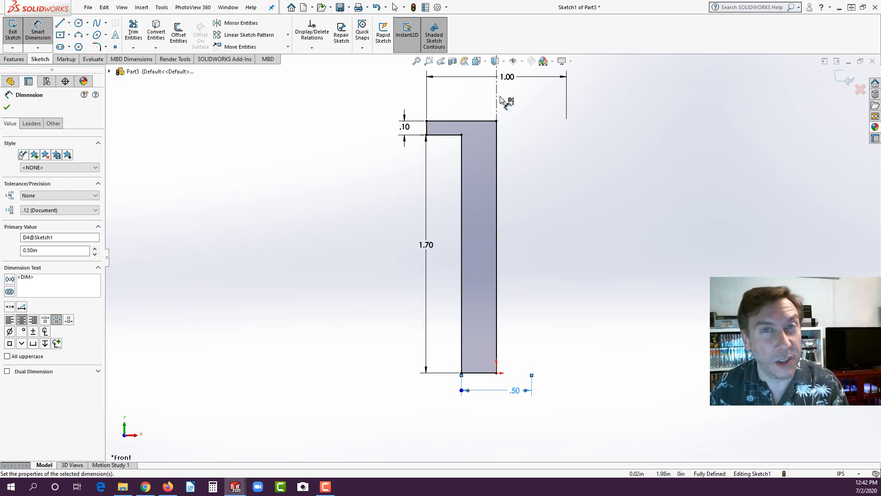
Add a diameter symbol to the shank's 0.50 in and the head's 1.00 in dimensions.
{"action": "left_click", "coordinate": [9, 332]}
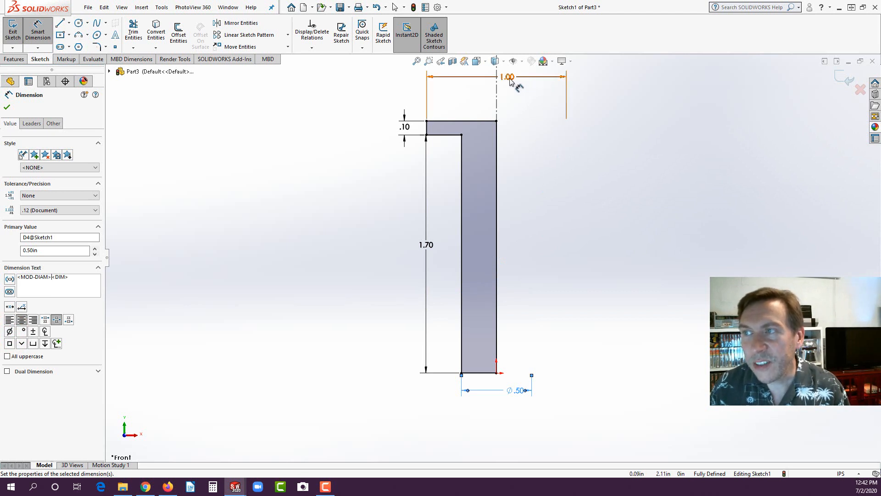
{"action": "left_click", "coordinate": [540, 82]}
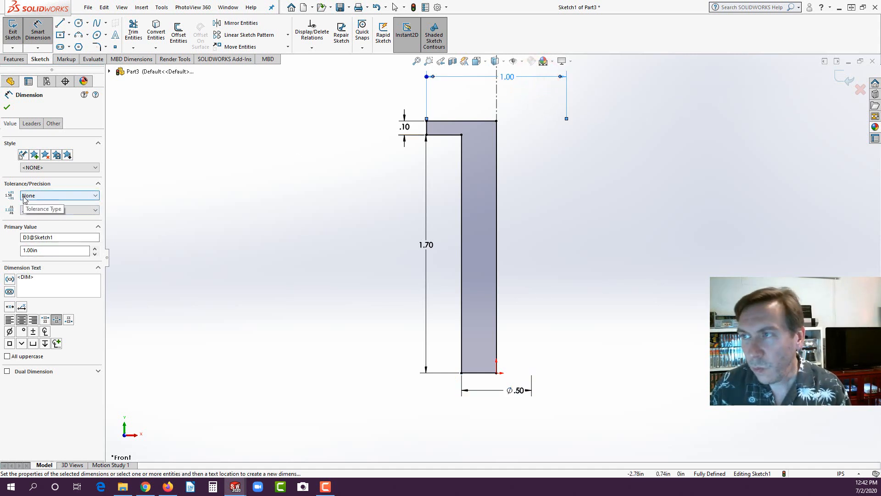
{"action": "left_click", "coordinate": [9, 331]}
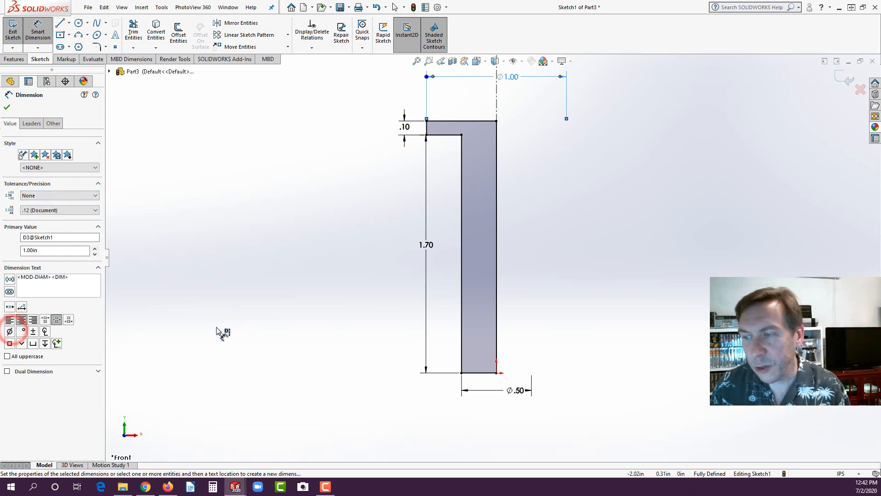
Revolve the pin's half profile 360° about its centerline.
{"action": "left_click", "coordinate": [16, 58]}
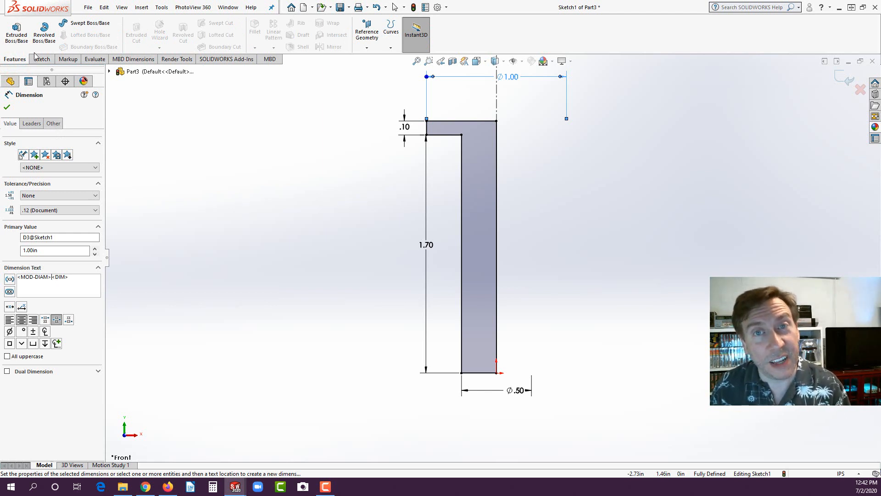
{"action": "left_click", "coordinate": [44, 32]}
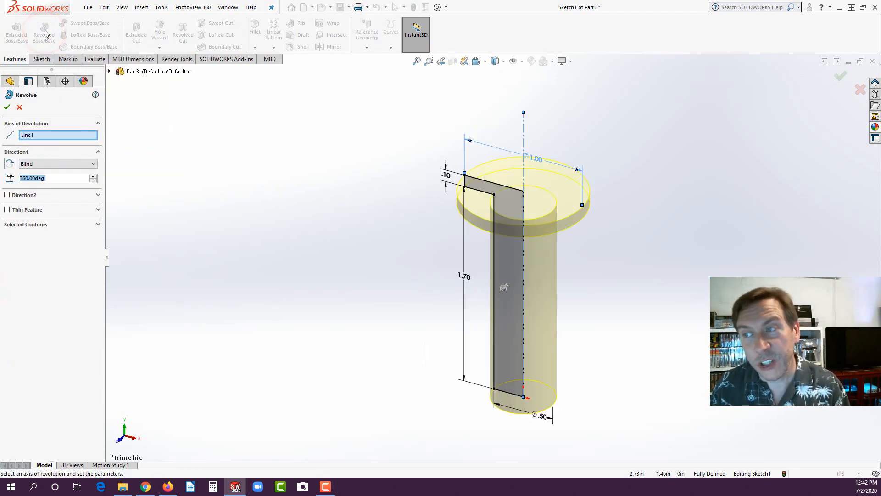
{"action": "left_click", "coordinate": [6, 109]}
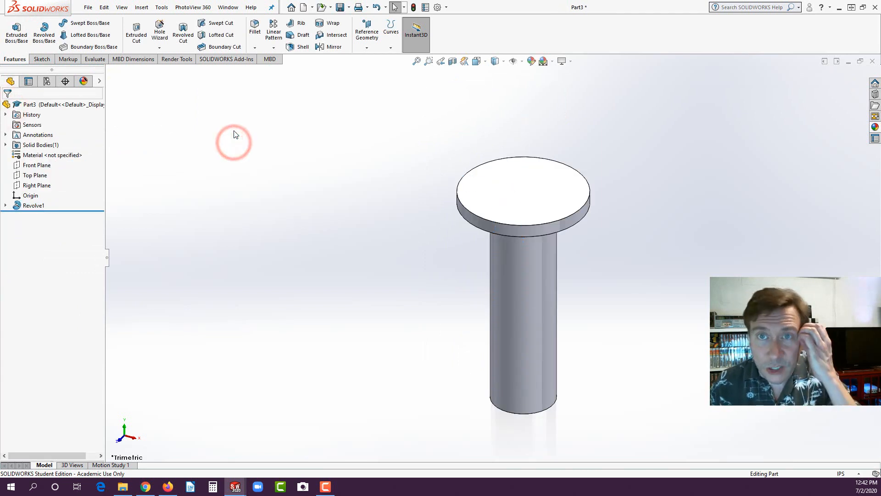
Start a Dome feature on the top face of the pin's head with a height of 0.15 in.
{"action": "left_click", "coordinate": [142, 8]}
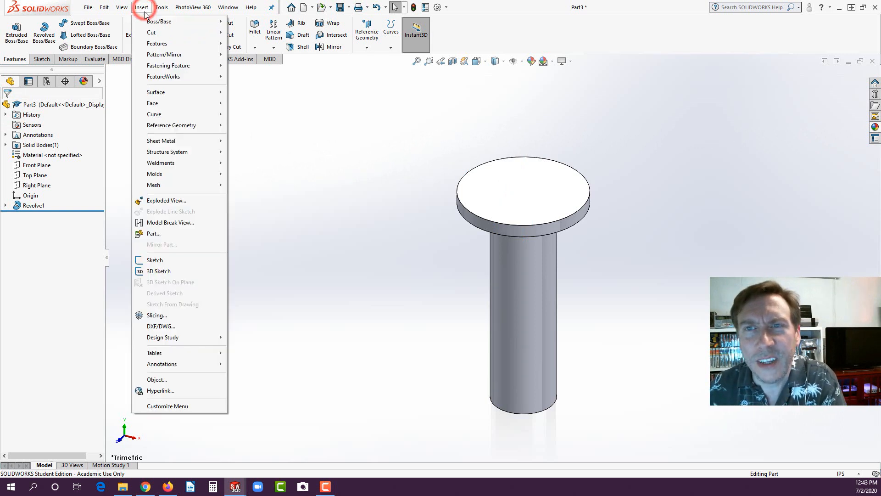
{"action": "mouse_move", "coordinate": [191, 49]}
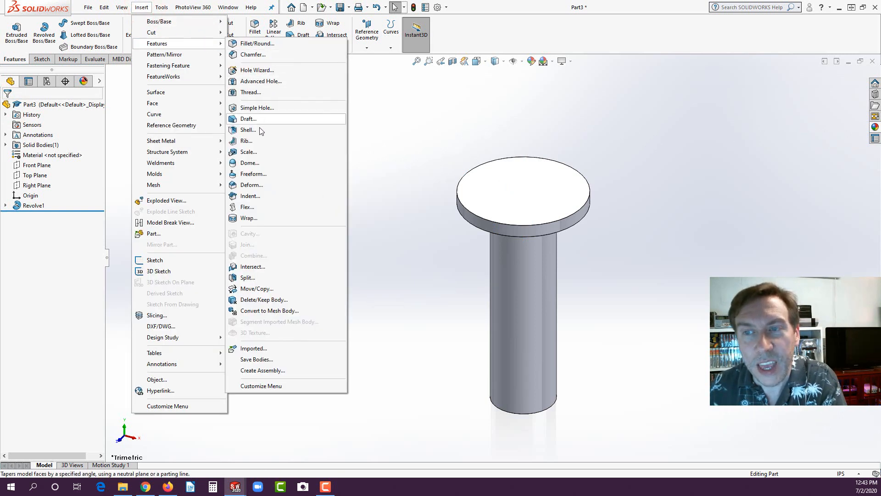
{"action": "left_click", "coordinate": [246, 163]}
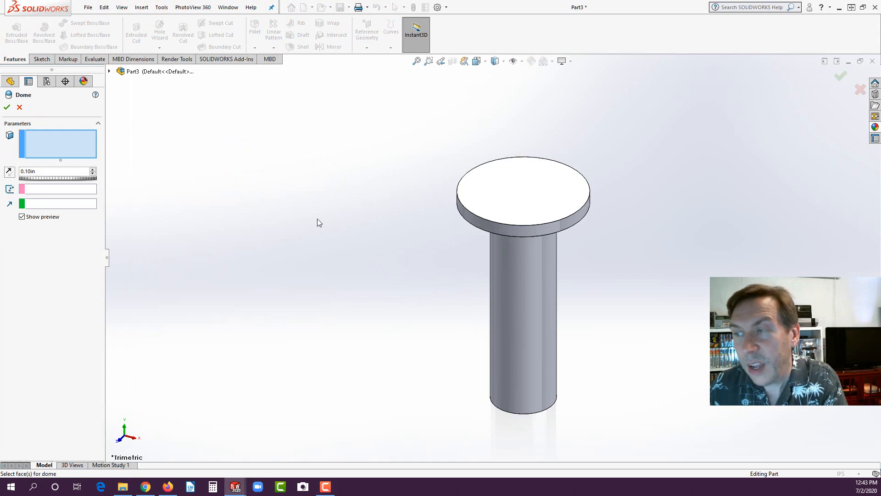
{"action": "left_click", "coordinate": [56, 173]}
{"action": "left_click", "coordinate": [494, 181]}
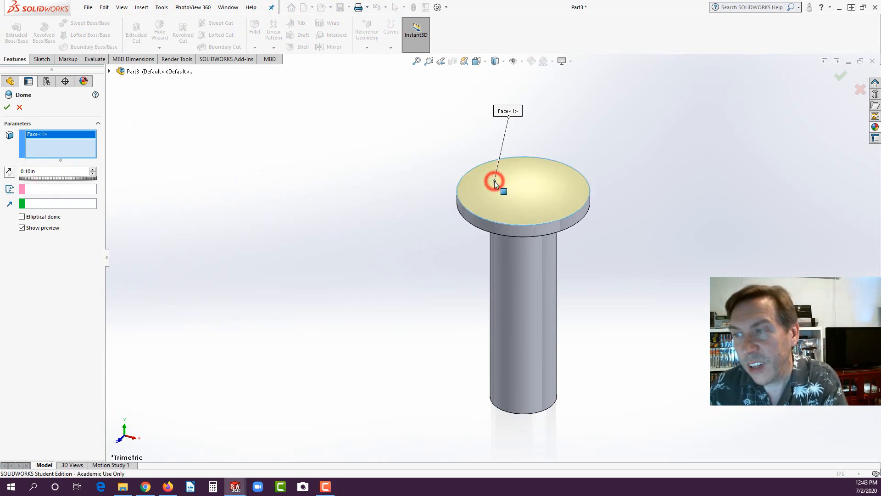
{"action": "middle_click_drag", "start_coordinate": [454, 215], "coordinate": [436, 153]}
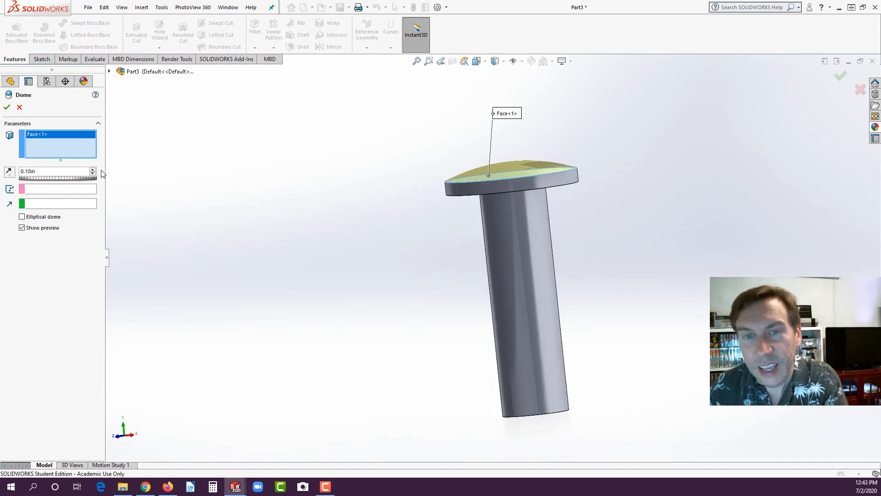
{"action": "mouse_move", "coordinate": [47, 179]}
{"action": "left_mouse_down"}
{"action": "mouse_move", "coordinate": [55, 179]}
{"action": "mouse_move", "coordinate": [48, 180]}
{"action": "left_mouse_up"}
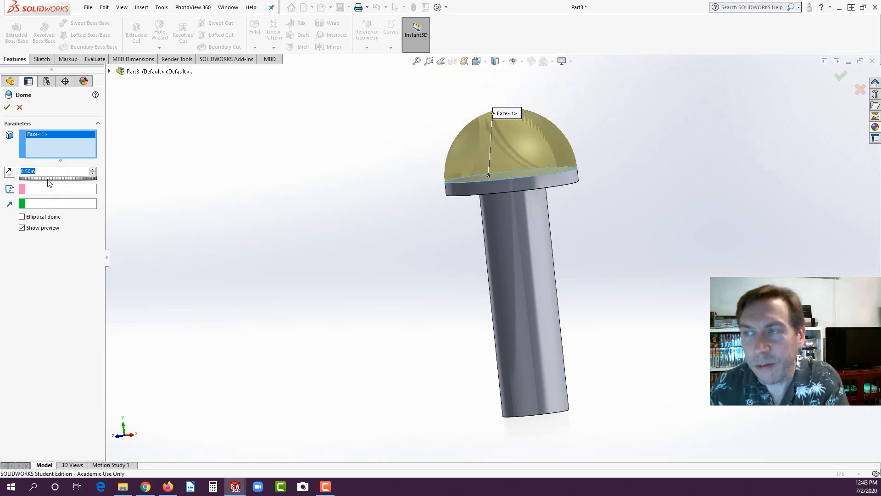
{"action": "type", "text": "1"}
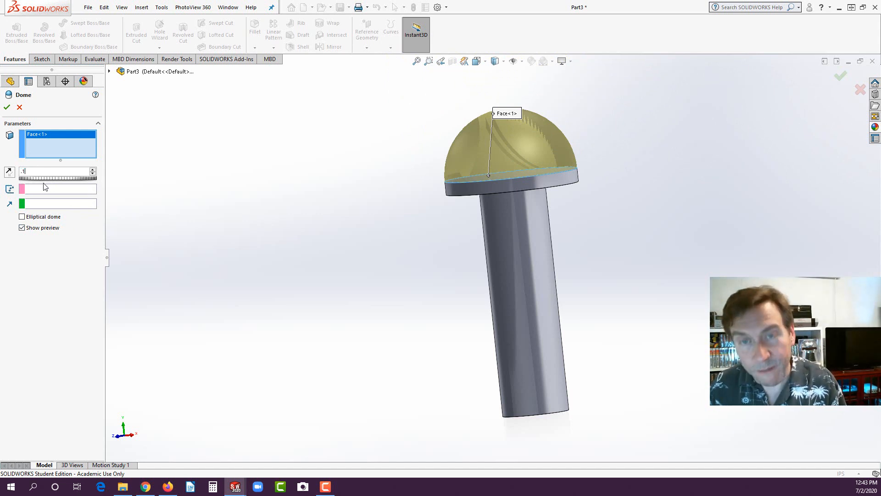
{"action": "type", "text": "5"}
{"action": "key", "text": "Return"}
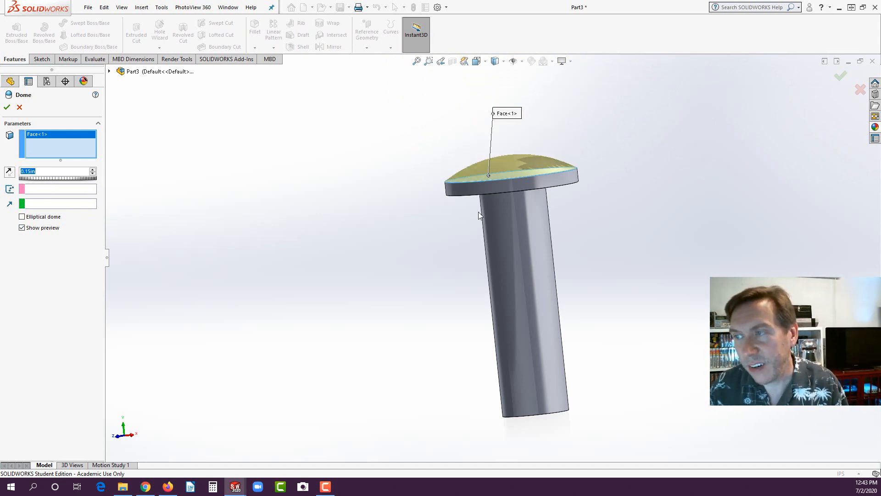
Preview the elliptical dome option on the head, turn it off again and accept the dome.
{"action": "middle_click_drag", "start_coordinate": [481, 215], "coordinate": [391, 279]}
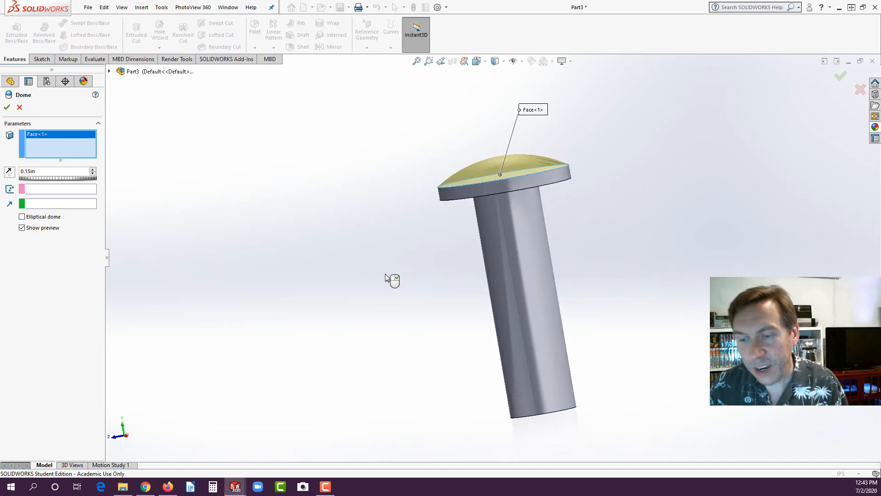
{"action": "left_click", "coordinate": [22, 217]}
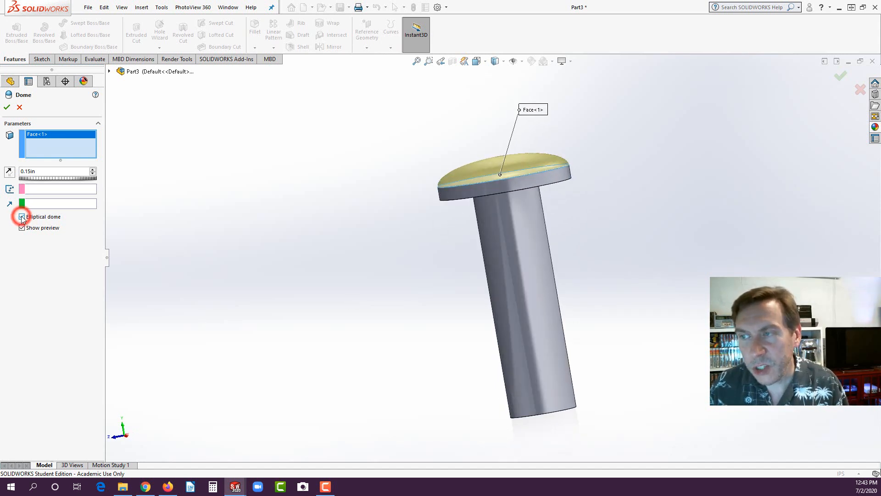
{"action": "scroll", "coordinate": [561, 178], "scroll_direction": "down", "scroll_amount": 3}
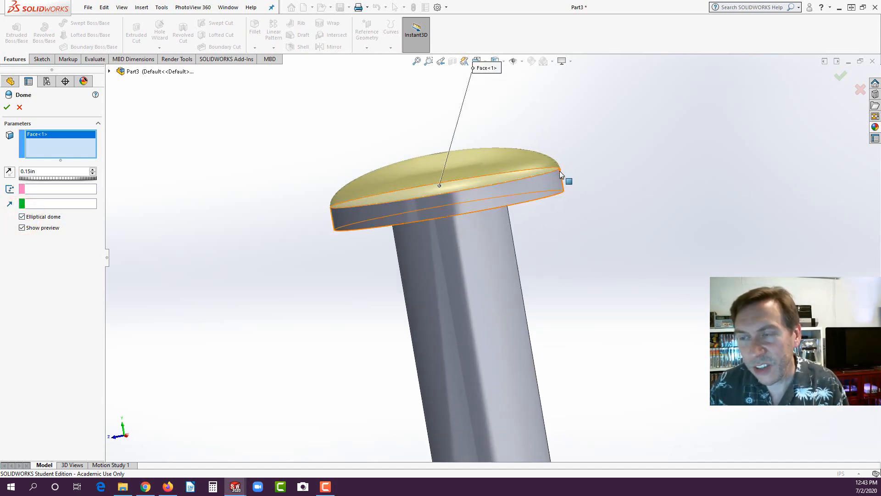
{"action": "left_click", "coordinate": [22, 217]}
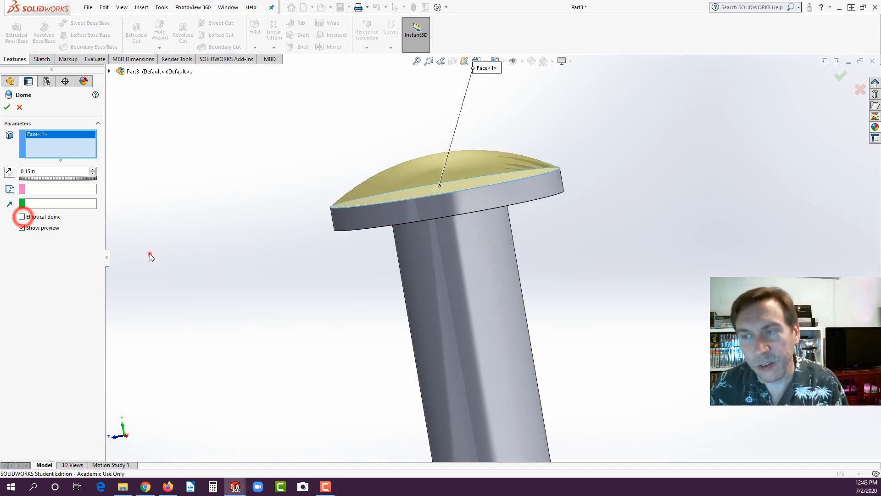
{"action": "left_click", "coordinate": [147, 252]}
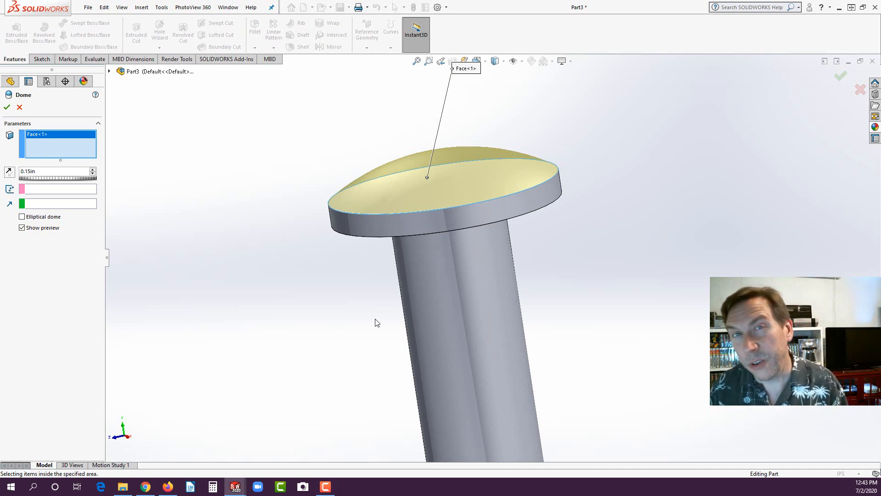
{"action": "left_click", "coordinate": [7, 107]}
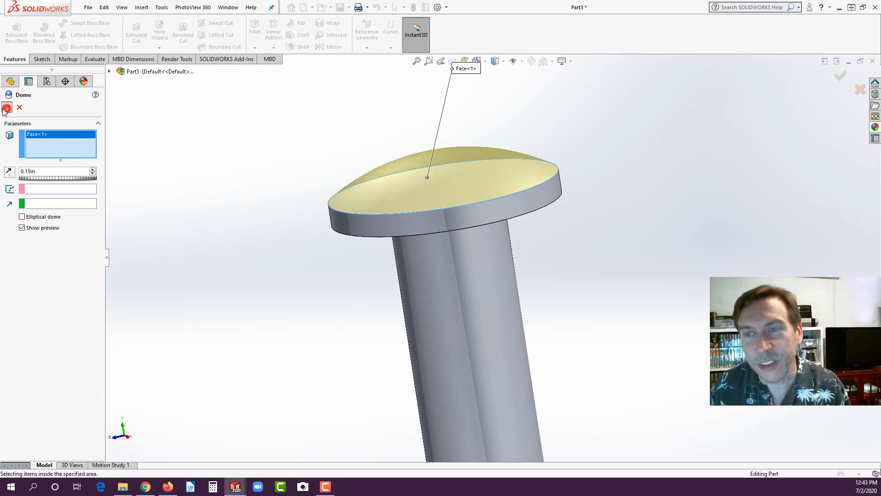
Check the head and overall heights on the Lab 2 drawing in Chrome and open the dome's height dimension for editing.
{"action": "middle_click_drag", "start_coordinate": [191, 227], "coordinate": [299, 269]}
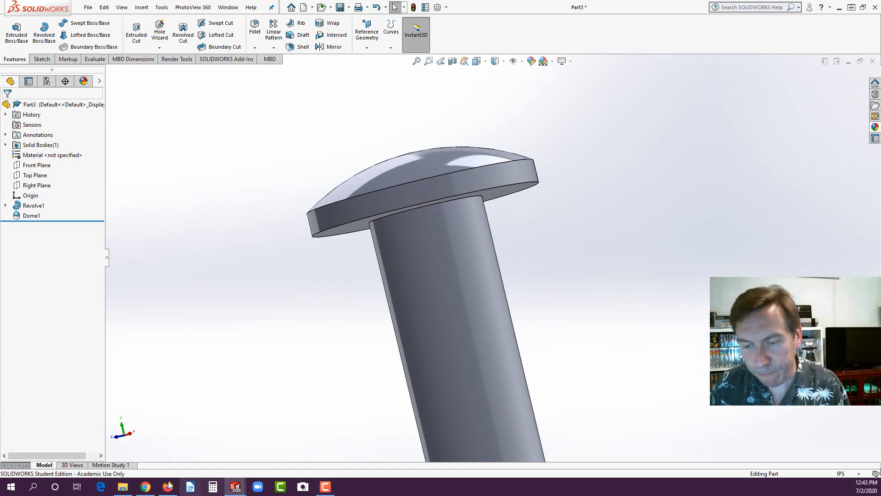
{"action": "left_click", "coordinate": [146, 487]}
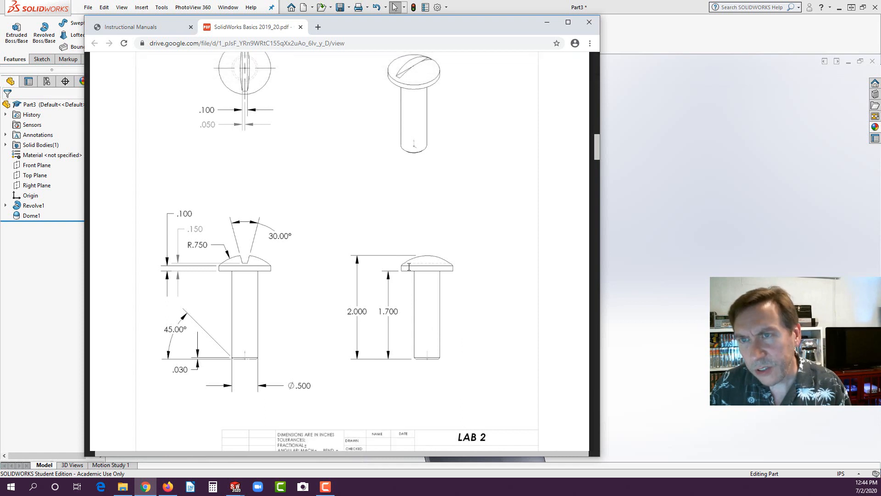
{"action": "left_click", "coordinate": [48, 312]}
{"action": "left_click", "coordinate": [398, 175]}
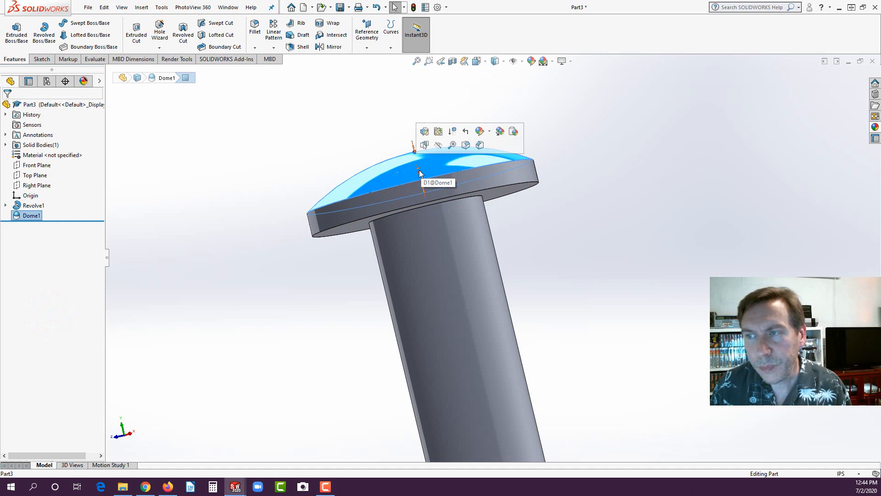
{"action": "double_click", "coordinate": [419, 172]}
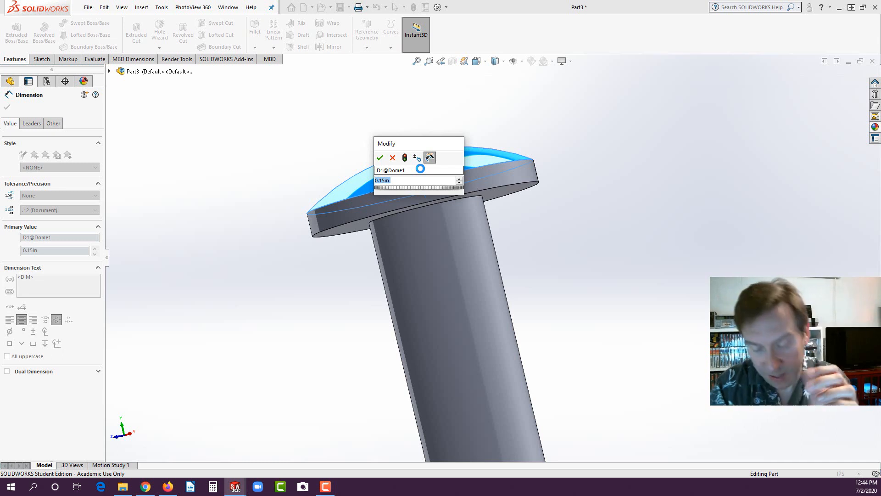
{"action": "type", "text": "1.8"}
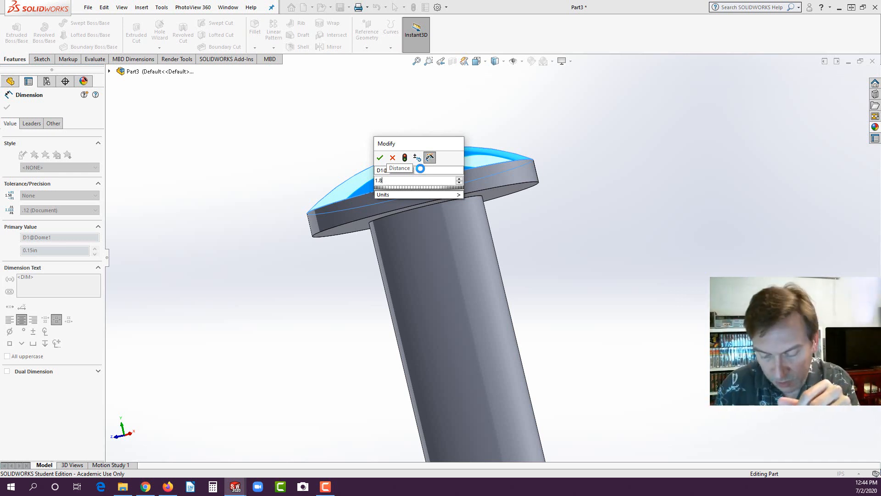
{"action": "type", "text": "-"}
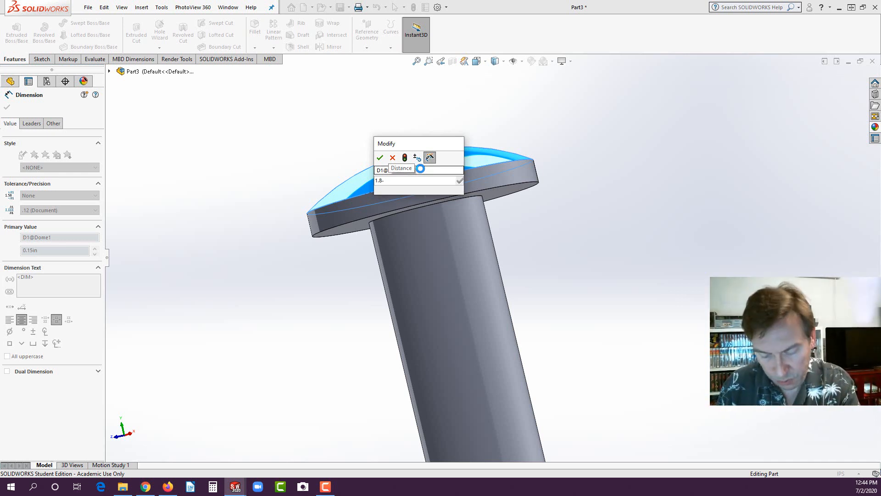
{"action": "key", "text": "Return"}
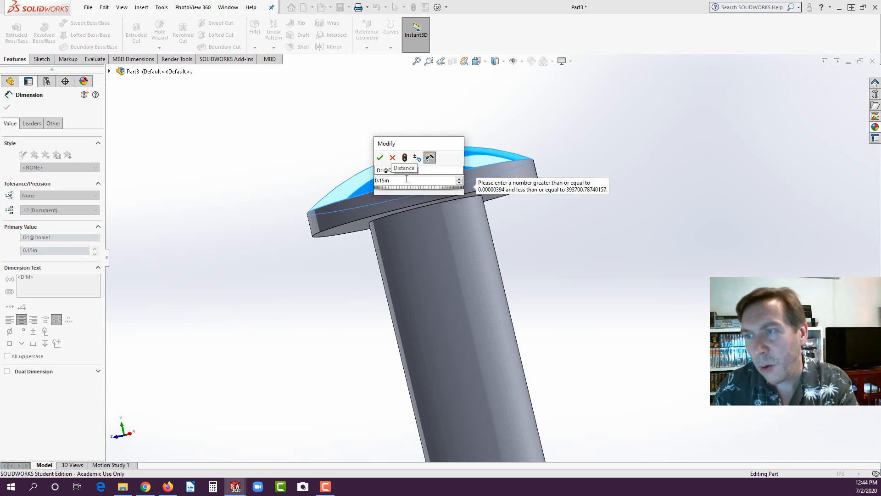
Set the dome's height to 0.2 in and rebuild the part.
{"action": "left_click_drag", "start_coordinate": [393, 180], "coordinate": [372, 183]}
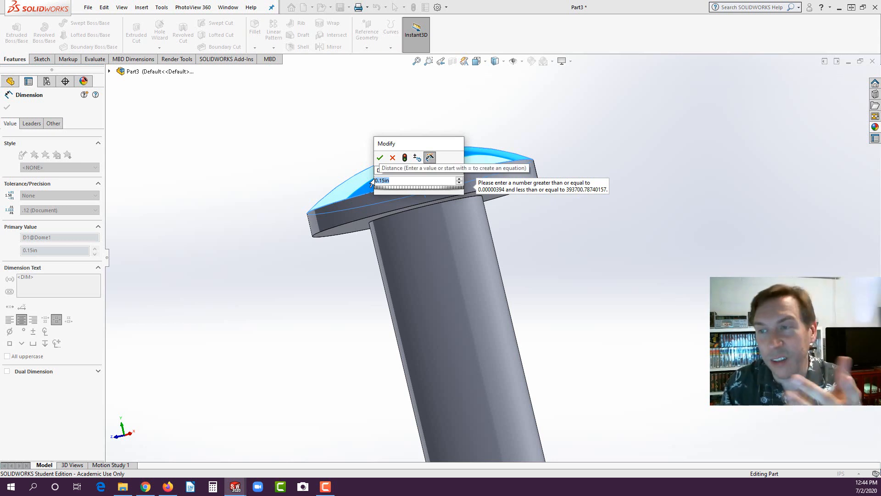
{"action": "type", "text": "0.2"}
{"action": "key", "text": "Return"}
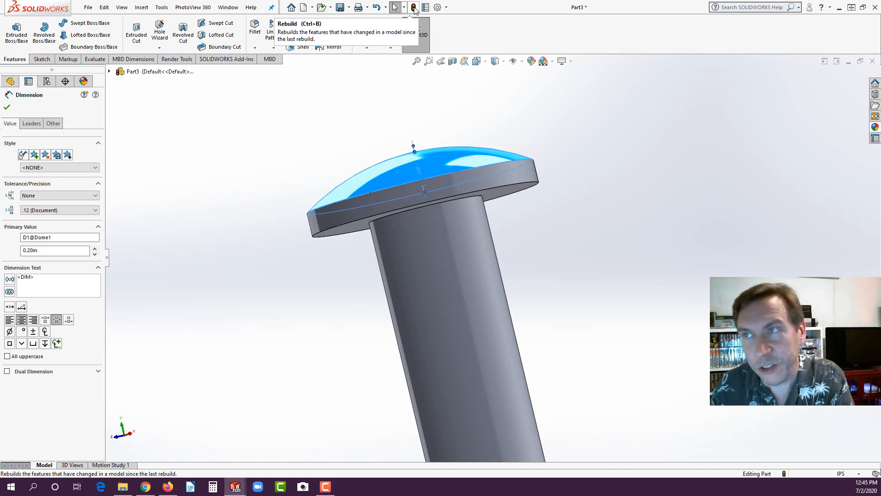
{"action": "left_click", "coordinate": [415, 7]}
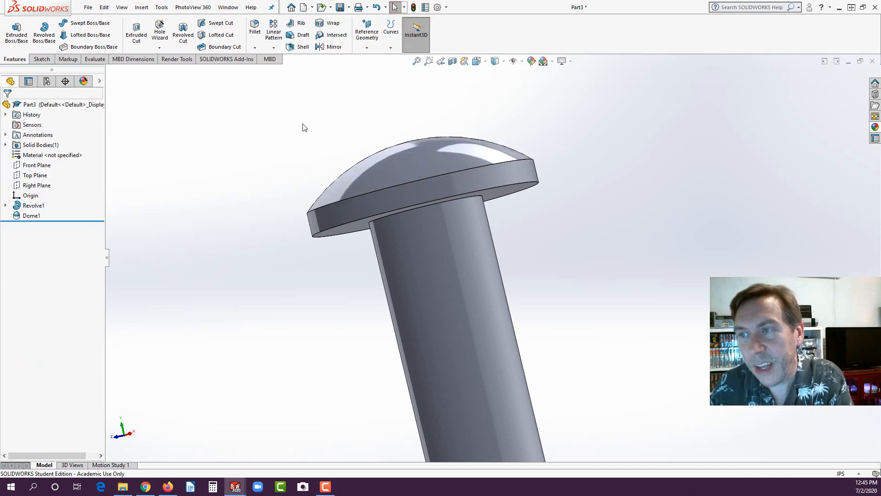
Start a new sketch on the Front Plane and orient the pin to the Front view.
{"action": "middle_click_drag", "start_coordinate": [303, 128], "coordinate": [360, 279]}
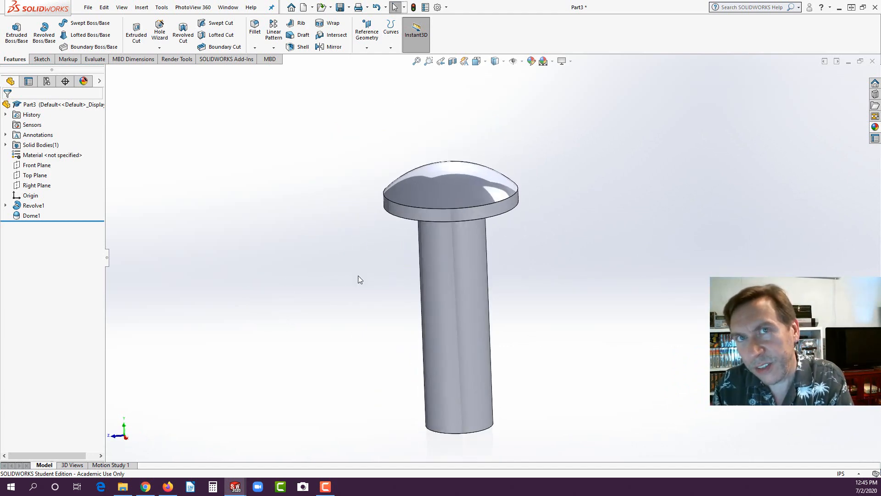
{"action": "left_click", "coordinate": [40, 166]}
{"action": "left_click", "coordinate": [48, 150]}
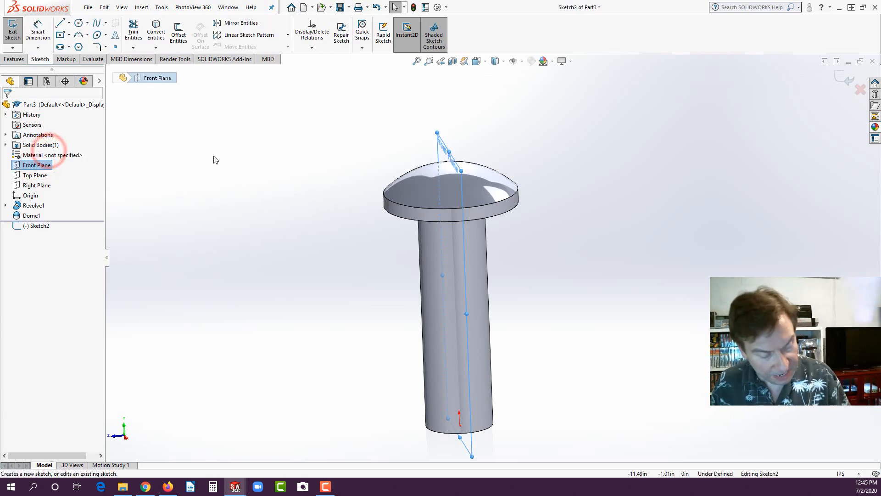
{"action": "key", "text": "space"}
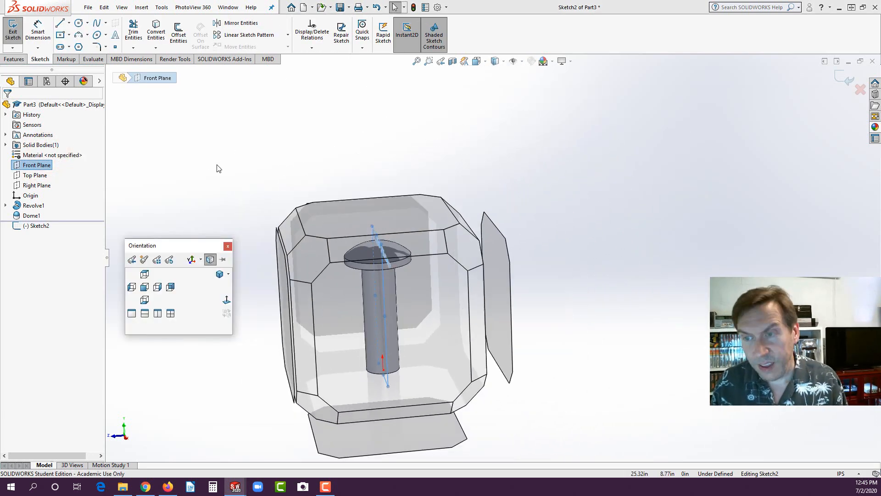
{"action": "left_click", "coordinate": [150, 287]}
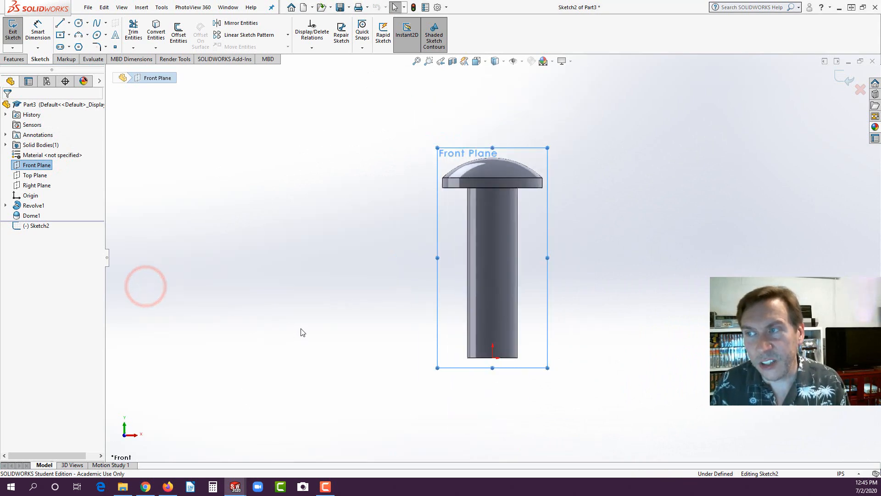
{"action": "scroll", "coordinate": [594, 182], "scroll_direction": "down", "scroll_amount": 1}
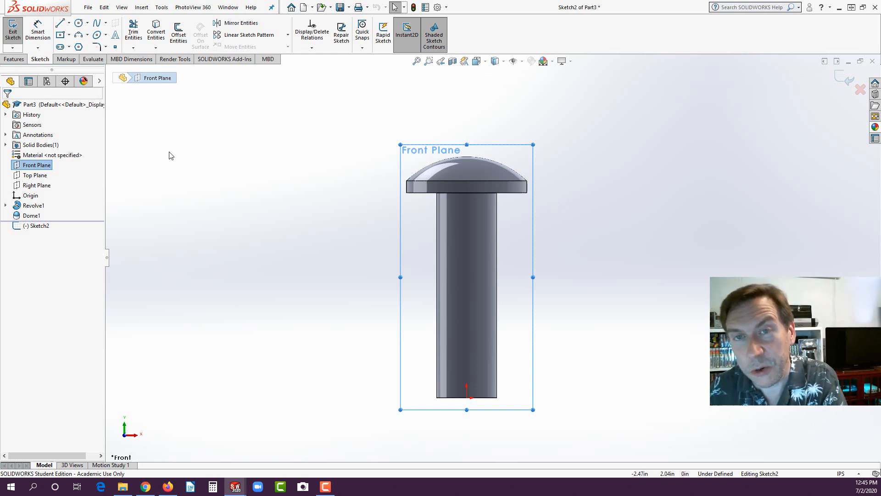
Draw a vertical centerline from the origin up through the pin's axis to a point above the domed head.
{"action": "left_click", "coordinate": [68, 22]}
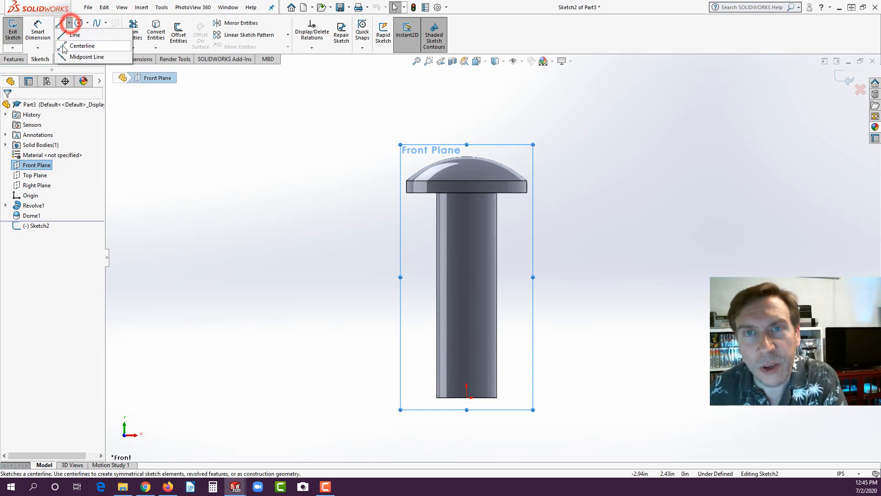
{"action": "left_click", "coordinate": [64, 48]}
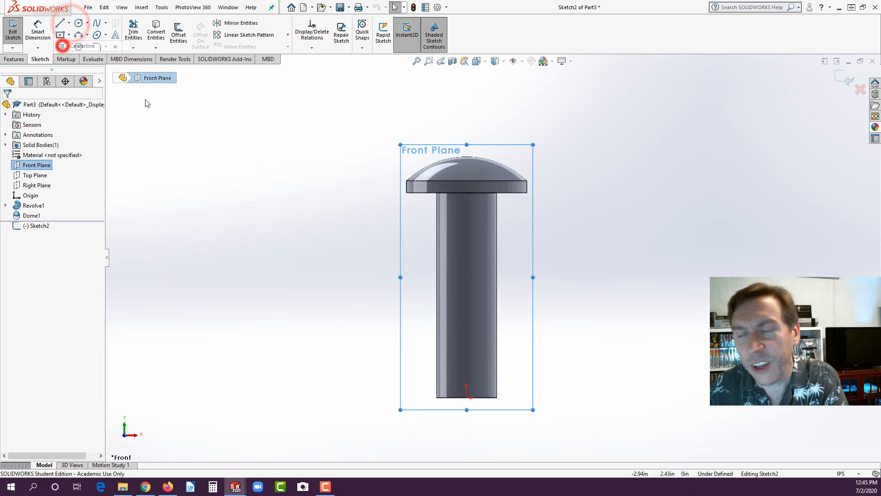
{"action": "left_click", "coordinate": [467, 398]}
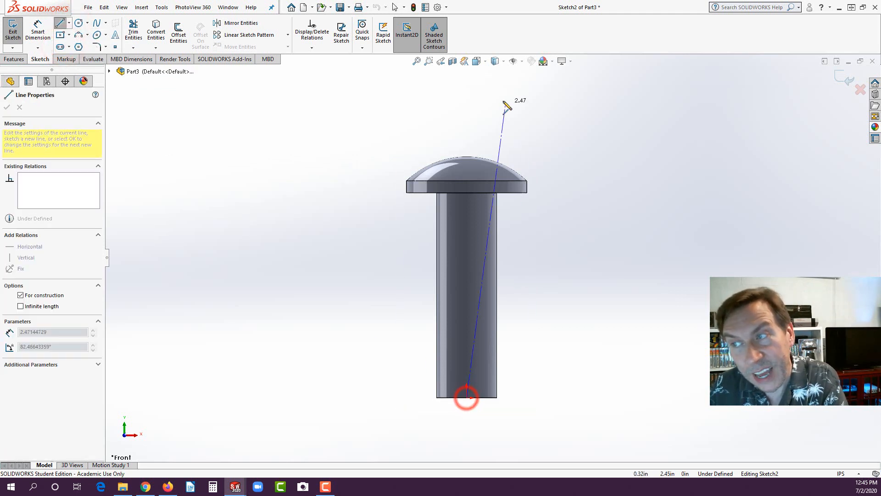
{"action": "left_click", "coordinate": [466, 120]}
{"action": "double_click", "coordinate": [543, 144]}
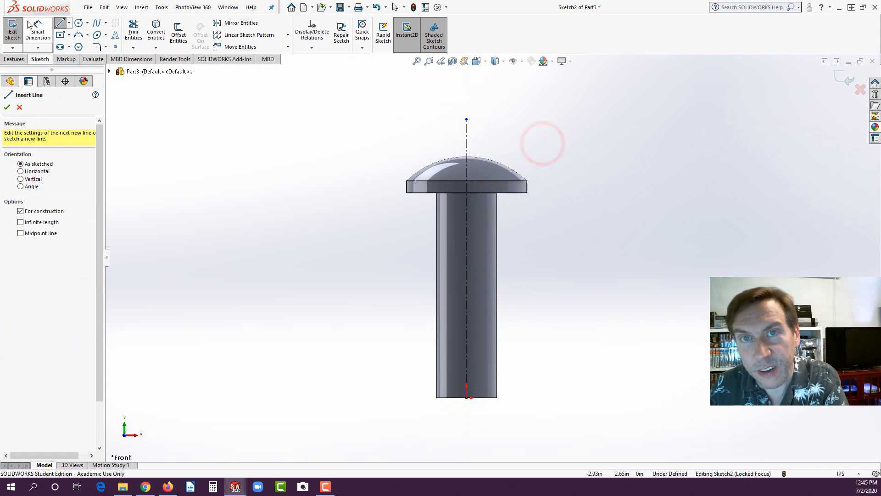
Sketch half of the slot profile left of the centerline: a bottom line about 0.06 in long, an outward-slanting side and a horizontal top line above the dome.
{"action": "left_click", "coordinate": [69, 23]}
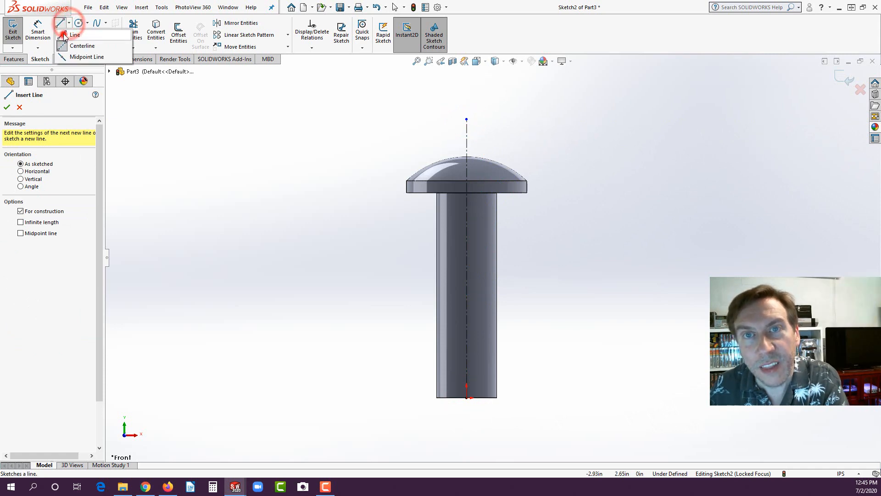
{"action": "left_click", "coordinate": [64, 36]}
{"action": "scroll", "coordinate": [477, 165], "scroll_direction": "up", "scroll_amount": 3}
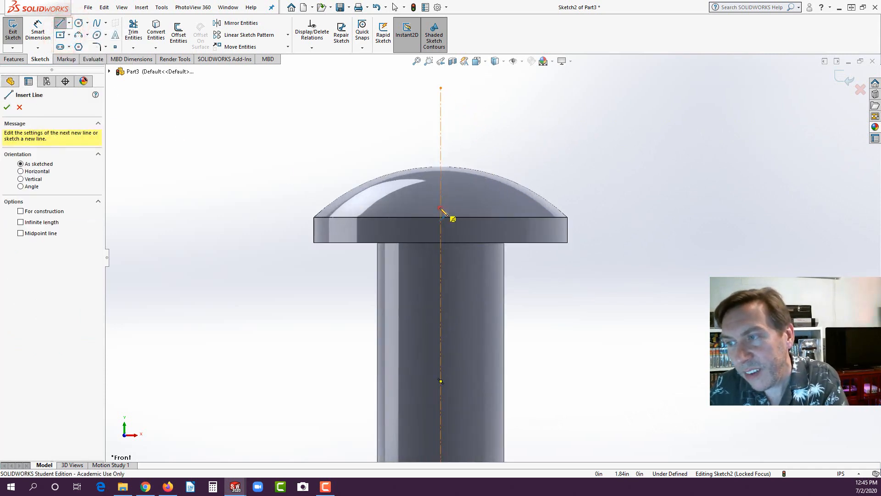
{"action": "left_click", "coordinate": [426, 207]}
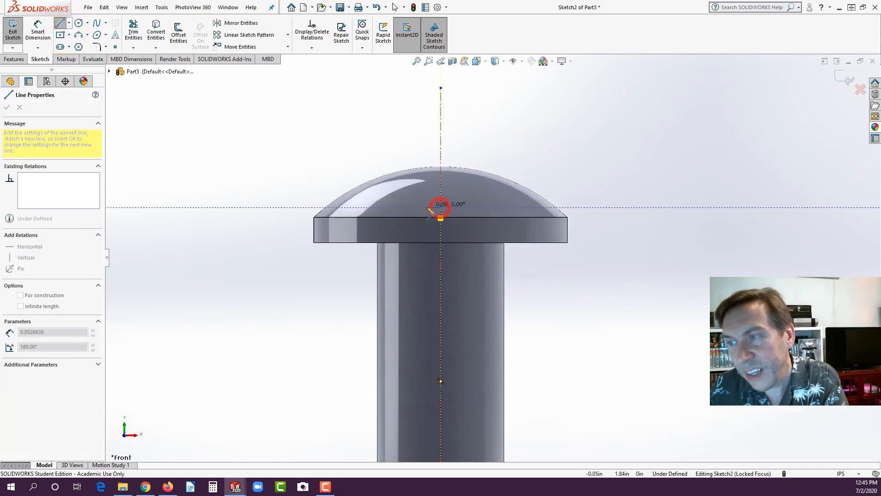
{"action": "left_click", "coordinate": [405, 154]}
{"action": "left_click", "coordinate": [441, 154]}
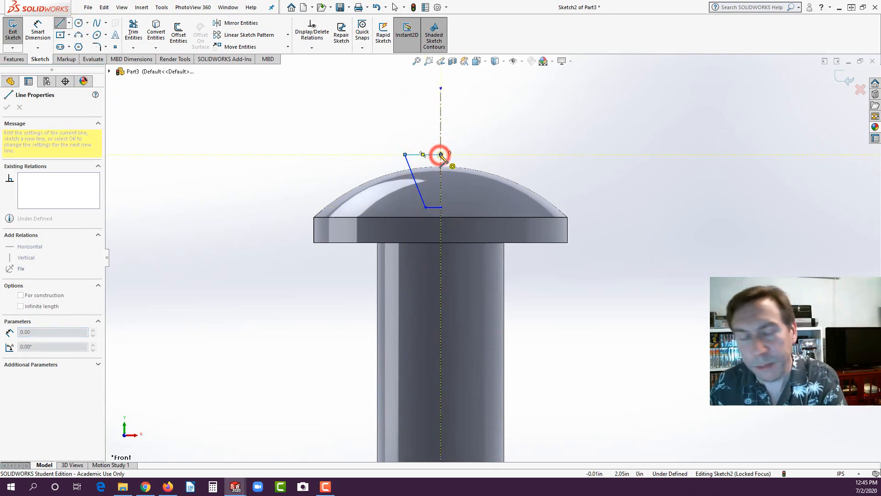
{"action": "key", "text": "Escape"}
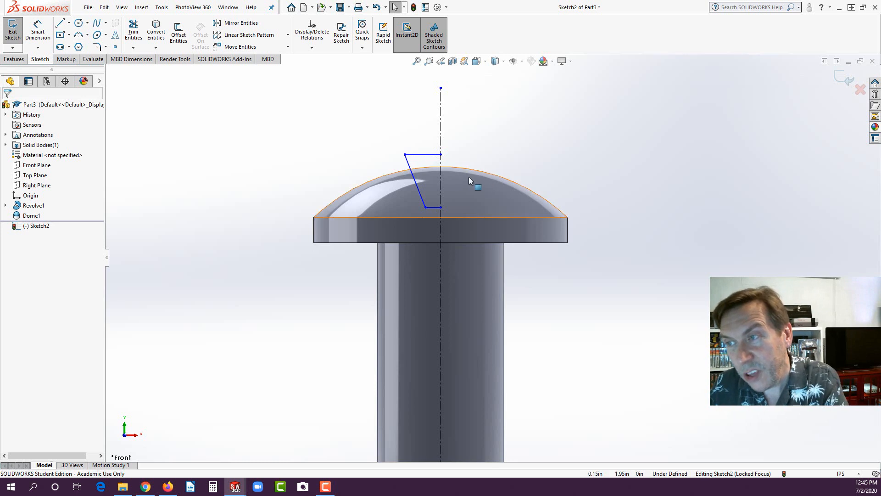
Mirror the three slot profile lines about the vertical centerline to form a closed trapezoid.
{"action": "mouse_move", "coordinate": [385, 139]}
{"action": "left_mouse_down"}
{"action": "mouse_move", "coordinate": [437, 170]}
{"action": "mouse_move", "coordinate": [458, 211]}
{"action": "left_mouse_up"}
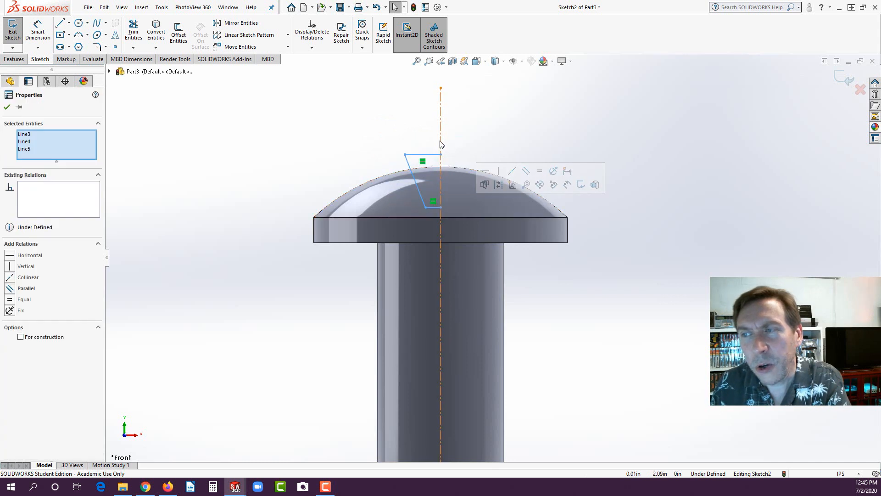
{"action": "left_click", "coordinate": [478, 132]}
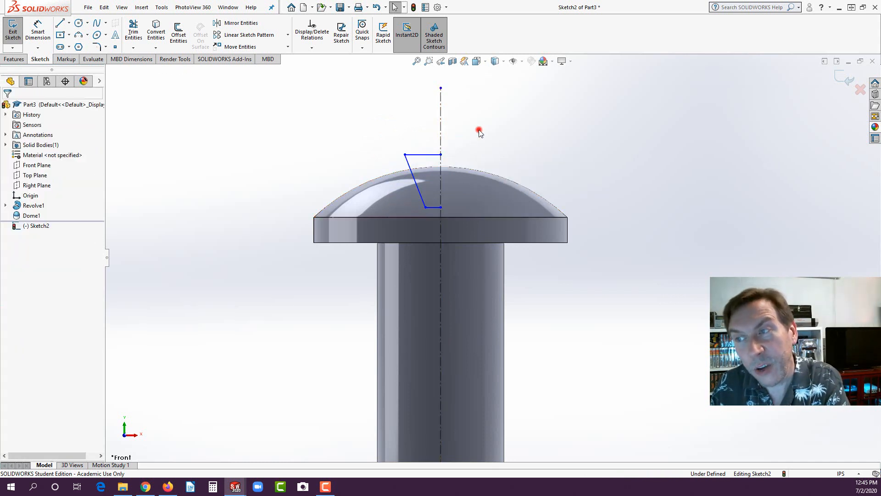
{"action": "left_click_drag", "start_coordinate": [511, 129], "coordinate": [382, 213]}
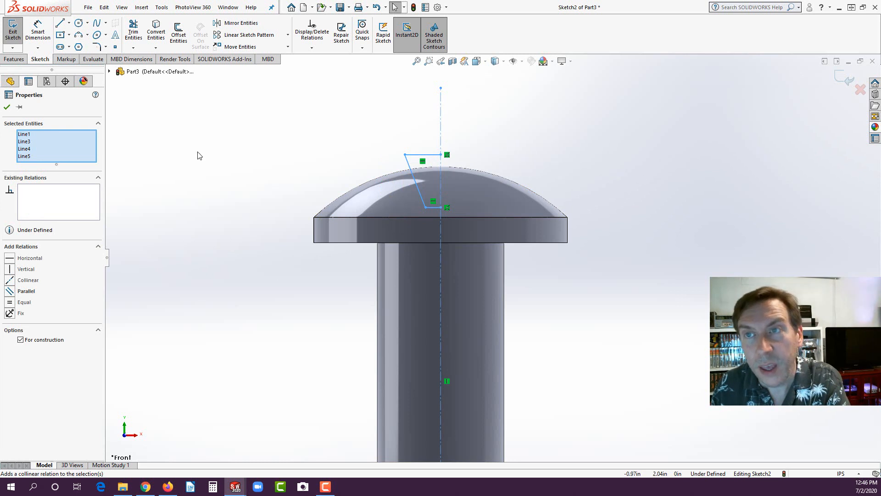
{"action": "left_click", "coordinate": [235, 24]}
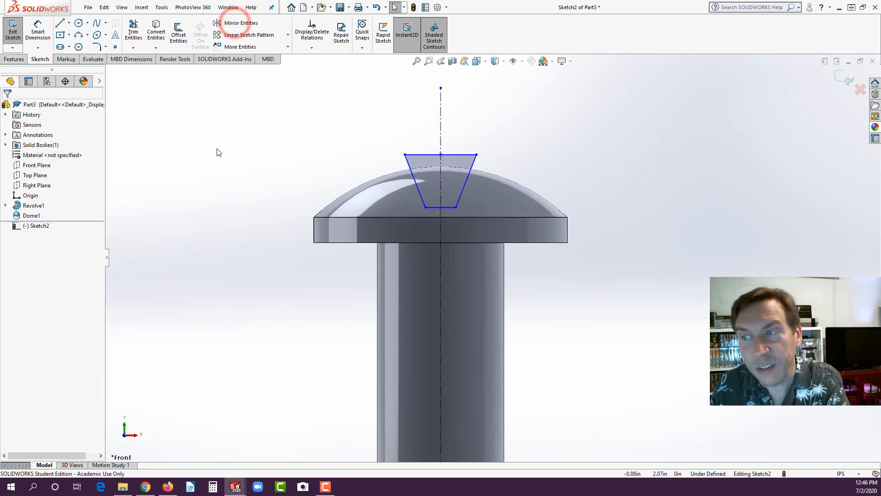
Dimension the width of the trapezoid's bottom edge as 0.1 in.
{"action": "left_click", "coordinate": [38, 30]}
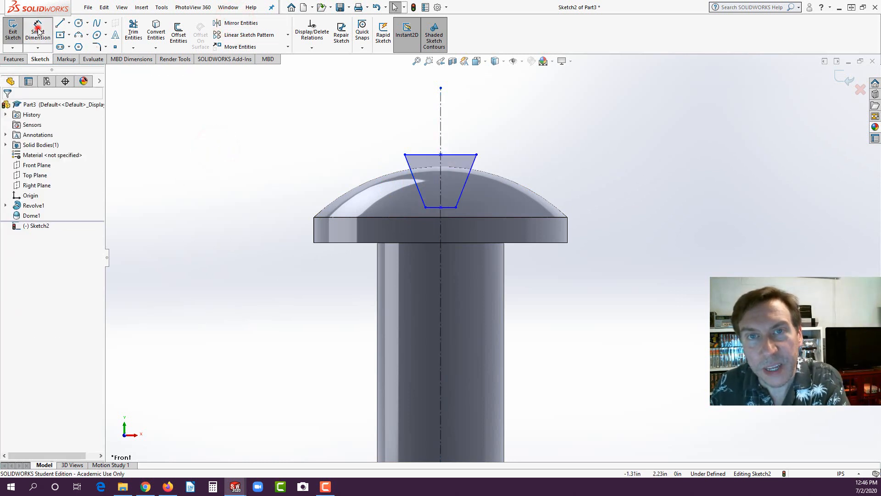
{"action": "left_click", "coordinate": [436, 207]}
{"action": "left_click", "coordinate": [475, 116]}
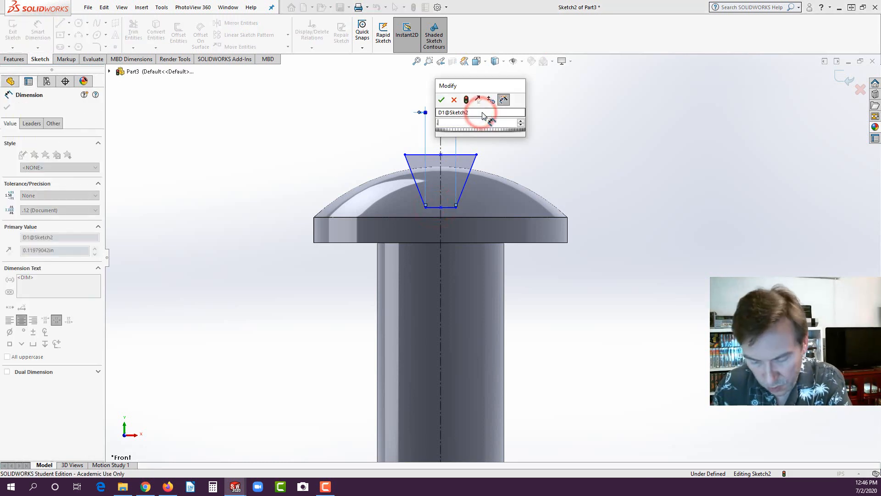
{"action": "type", "text": ".1"}
{"action": "key", "text": "Return"}
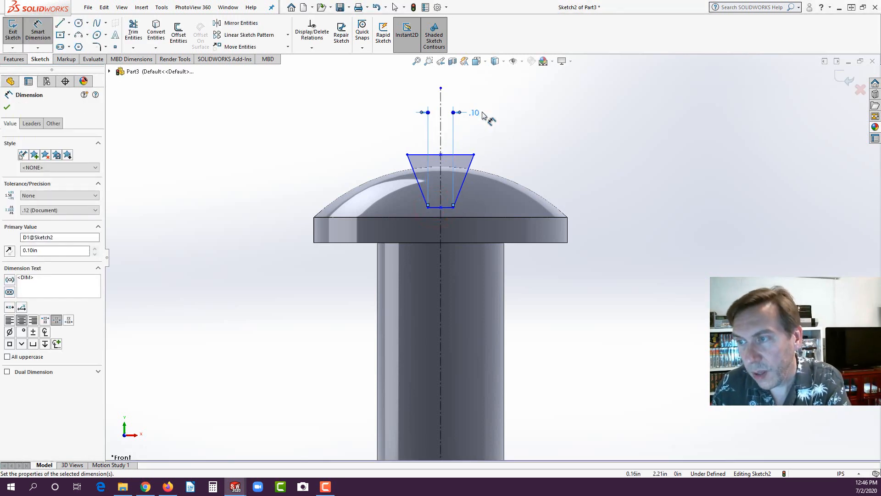
Dimension the vertical distance from the slot's bottom edge to the underside of the head as 0.15 in.
{"action": "left_click", "coordinate": [446, 207]}
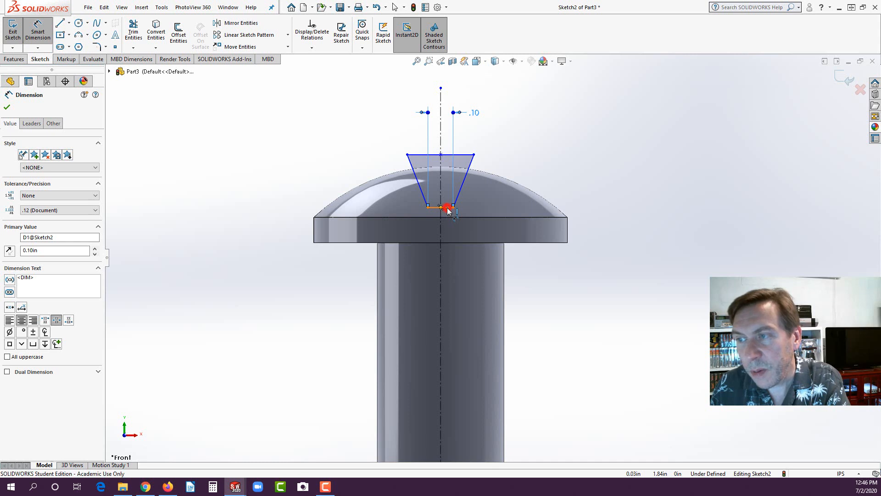
{"action": "left_click", "coordinate": [352, 243]}
{"action": "left_click", "coordinate": [272, 224]}
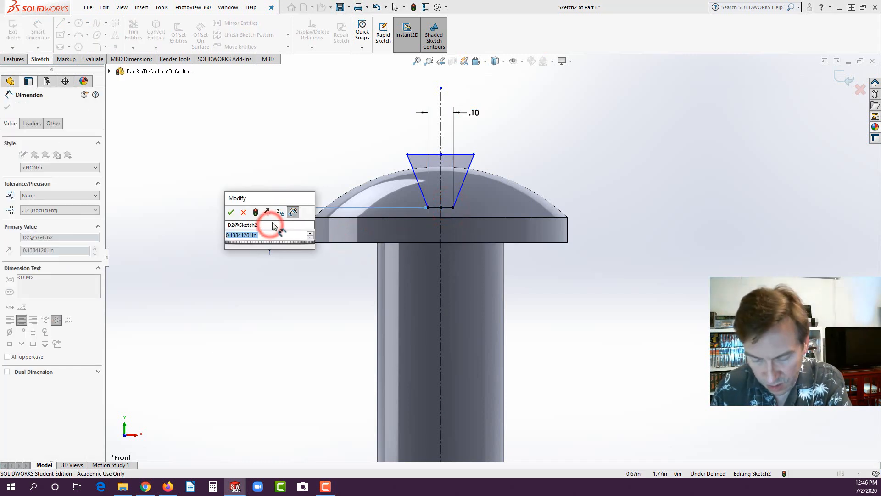
{"action": "type", "text": ".1"}
{"action": "left_click", "coordinate": [273, 225]}
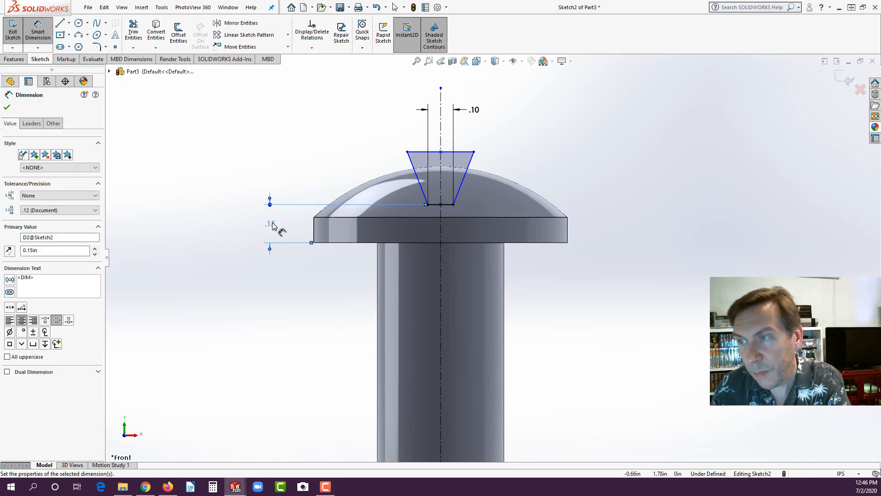
{"action": "left_click", "coordinate": [419, 181]}
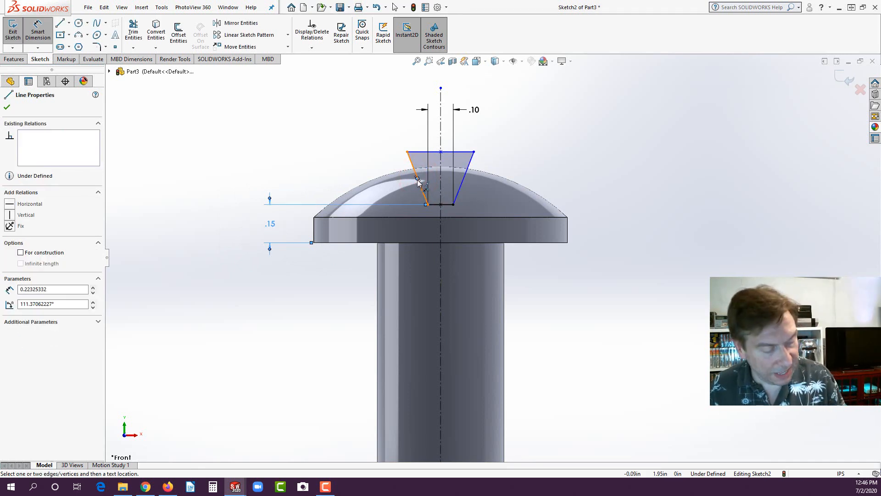
{"action": "key", "text": "Escape"}
{"action": "key", "text": "Escape"}
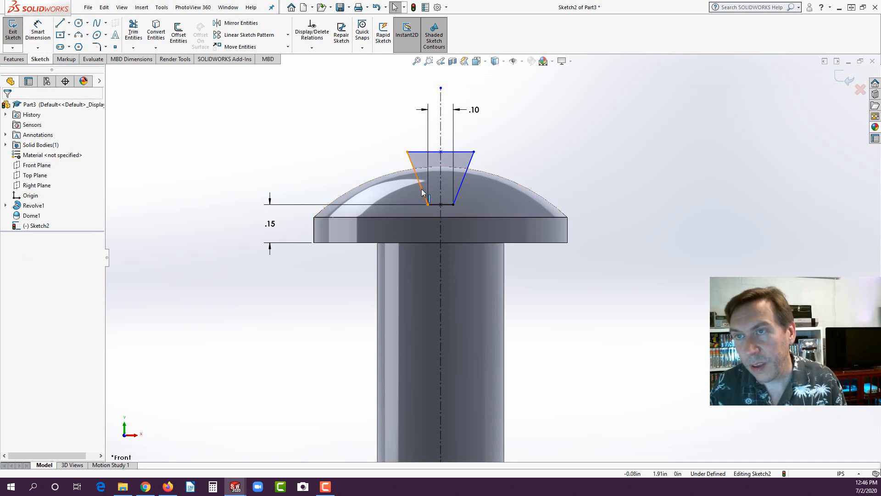
Dimension the angle between the two slanted sides of the slot profile as 30 degrees.
{"action": "left_click", "coordinate": [38, 28]}
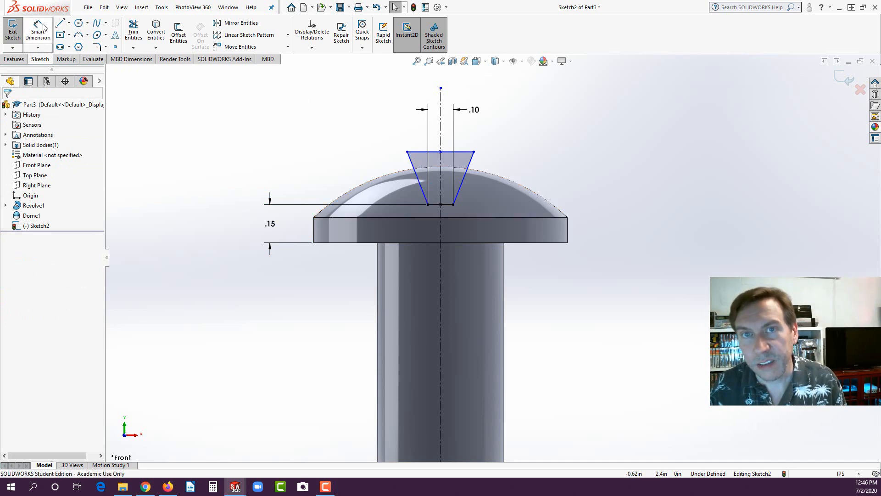
{"action": "left_click", "coordinate": [413, 165]}
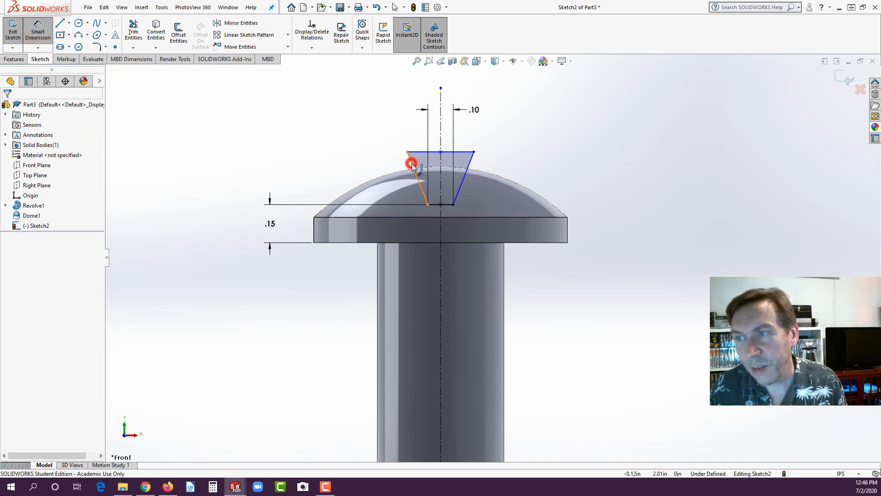
{"action": "left_click", "coordinate": [472, 162]}
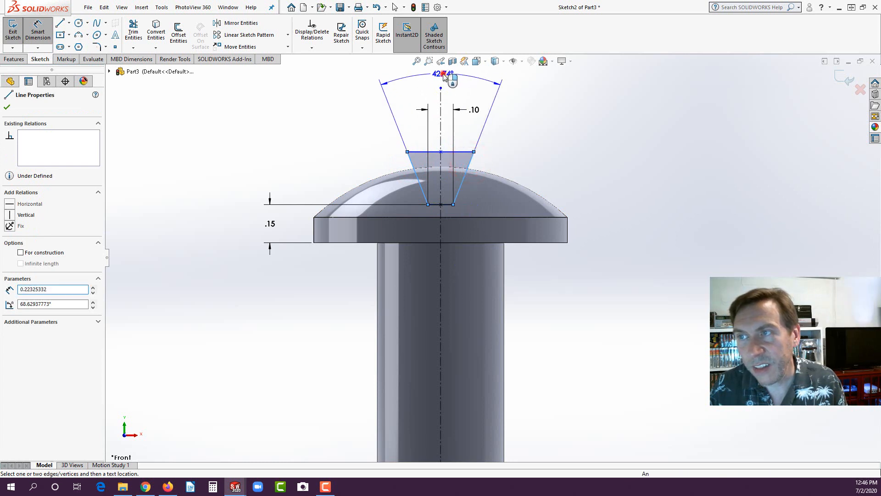
{"action": "left_click", "coordinate": [444, 76]}
{"action": "type", "text": "30"}
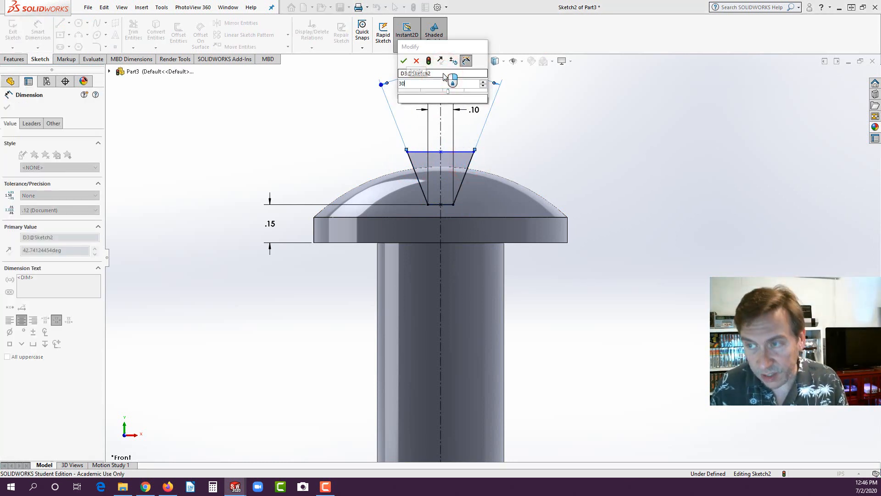
{"action": "key", "text": "Return"}
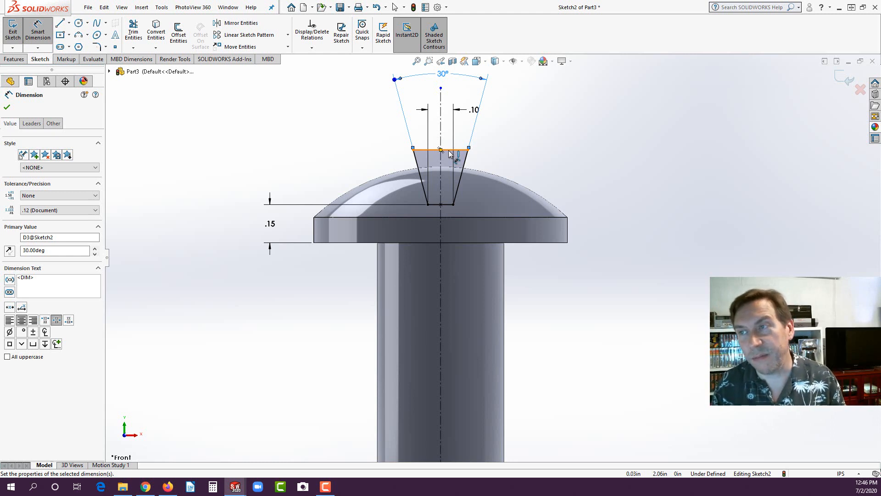
Cut the slot through the domed head with an Extruded Cut using the Through All - Both end condition.
{"action": "middle_click_drag", "start_coordinate": [520, 169], "coordinate": [481, 215]}
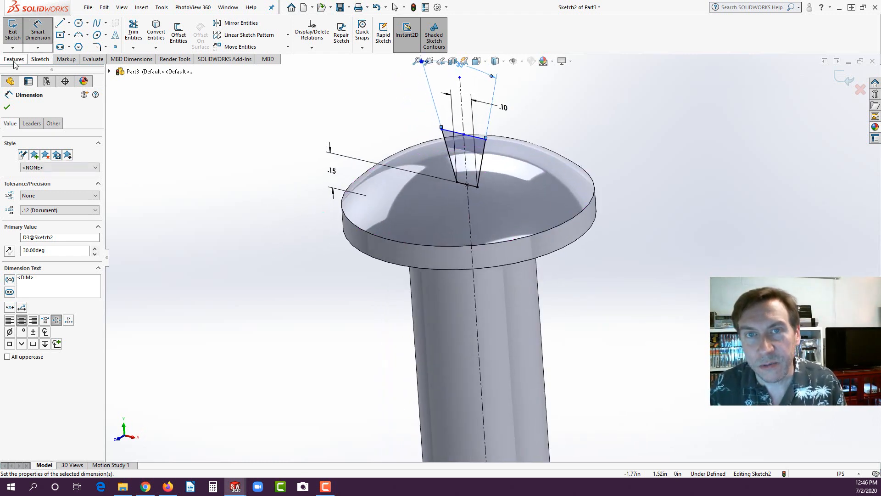
{"action": "left_click", "coordinate": [14, 61]}
{"action": "left_click", "coordinate": [137, 33]}
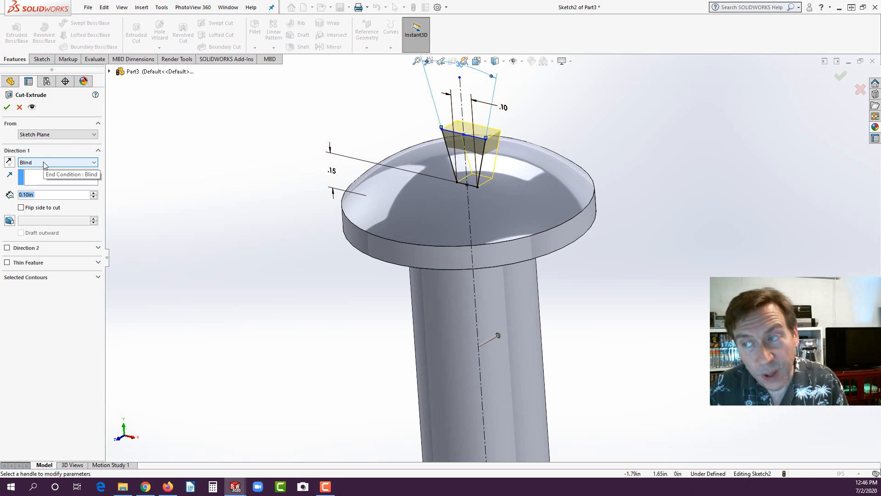
{"action": "mouse_move", "coordinate": [425, 220]}
{"action": "middle_mouse_down"}
{"action": "mouse_move", "coordinate": [436, 225]}
{"action": "mouse_move", "coordinate": [413, 232]}
{"action": "middle_mouse_up"}
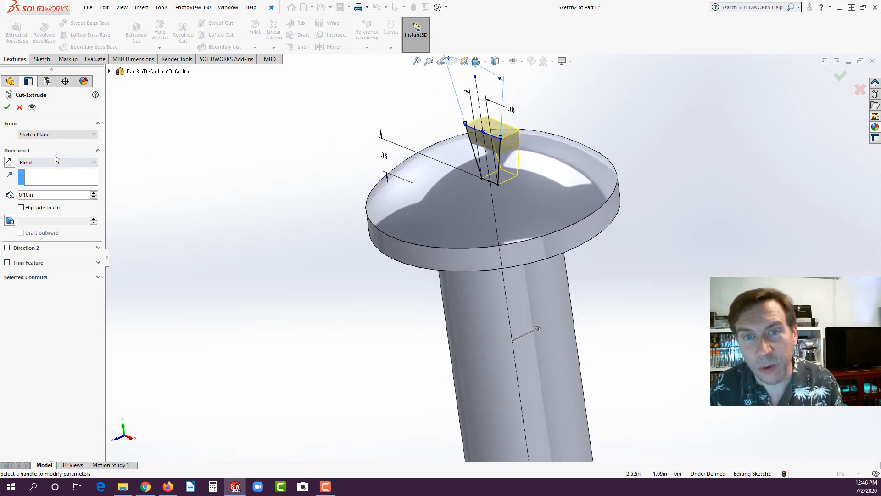
{"action": "left_click", "coordinate": [50, 163]}
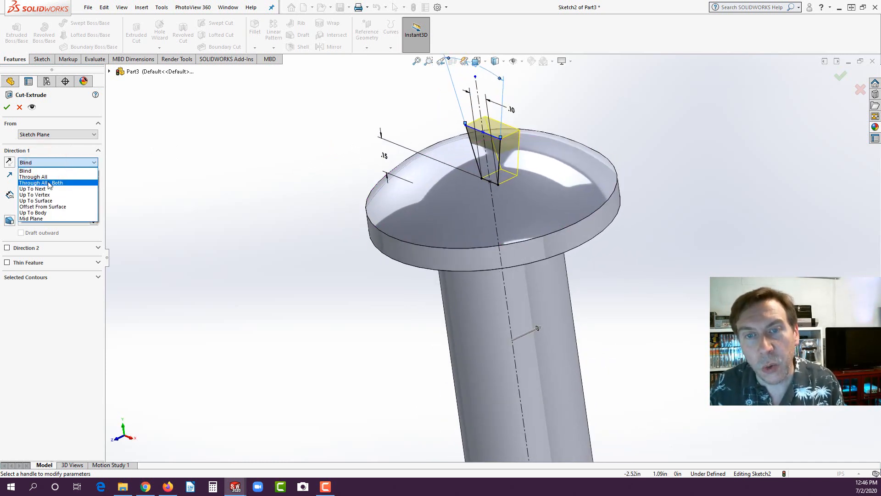
{"action": "left_click", "coordinate": [49, 183]}
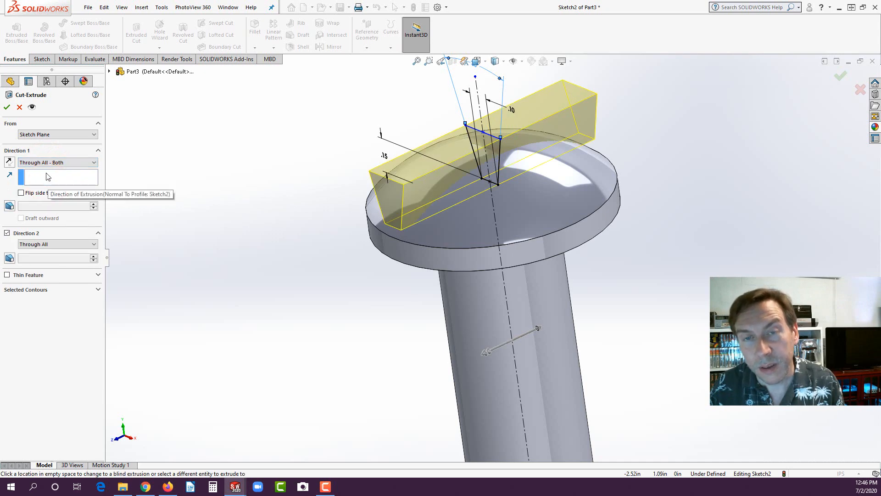
{"action": "left_click", "coordinate": [7, 107]}
{"action": "left_click", "coordinate": [145, 190]}
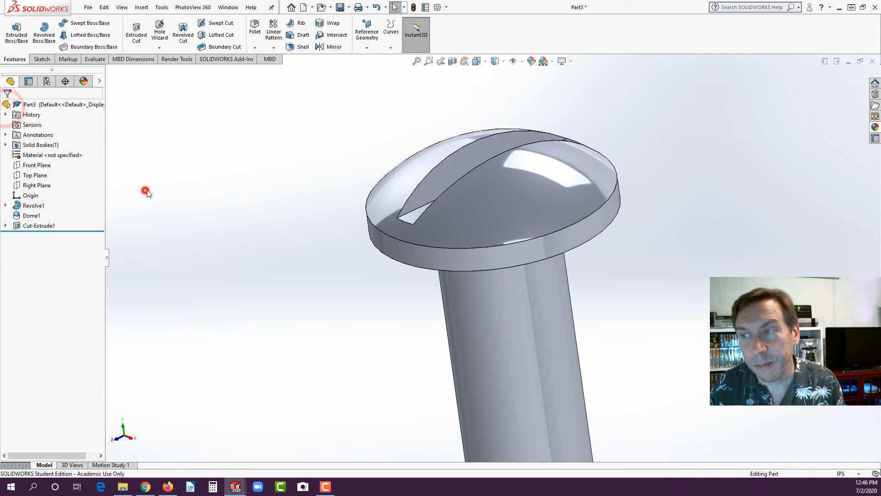
Chamfer the circular edge at the free end of the shaft with a 0.03 in distance at 45 degrees.
{"action": "scroll", "coordinate": [340, 256], "scroll_direction": "up", "scroll_amount": 5}
{"action": "middle_click_drag", "start_coordinate": [435, 273], "coordinate": [507, 387]}
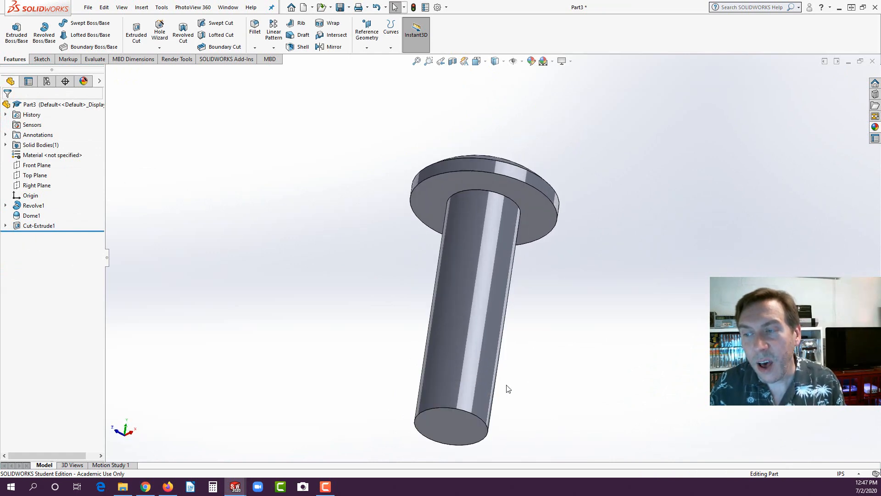
{"action": "scroll", "coordinate": [467, 400], "scroll_direction": "down", "scroll_amount": 2}
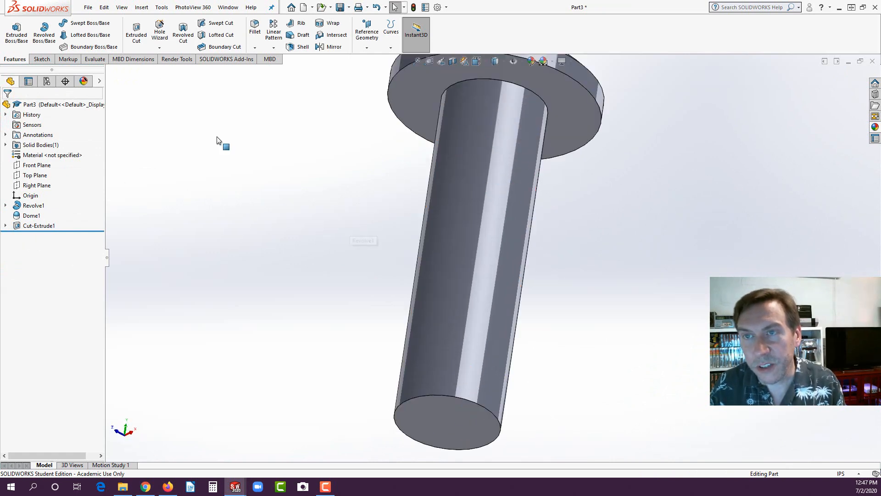
{"action": "left_click", "coordinate": [255, 48]}
{"action": "left_click", "coordinate": [255, 69]}
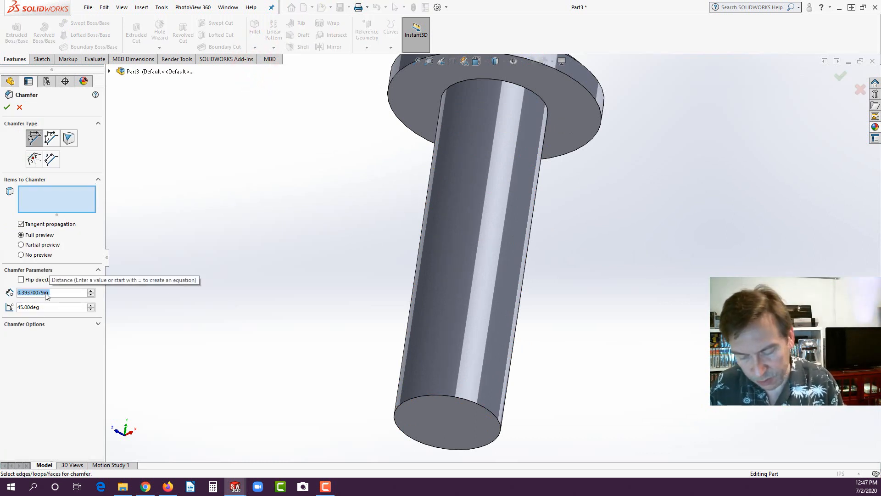
{"action": "type", "text": ".03"}
{"action": "key", "text": "Return"}
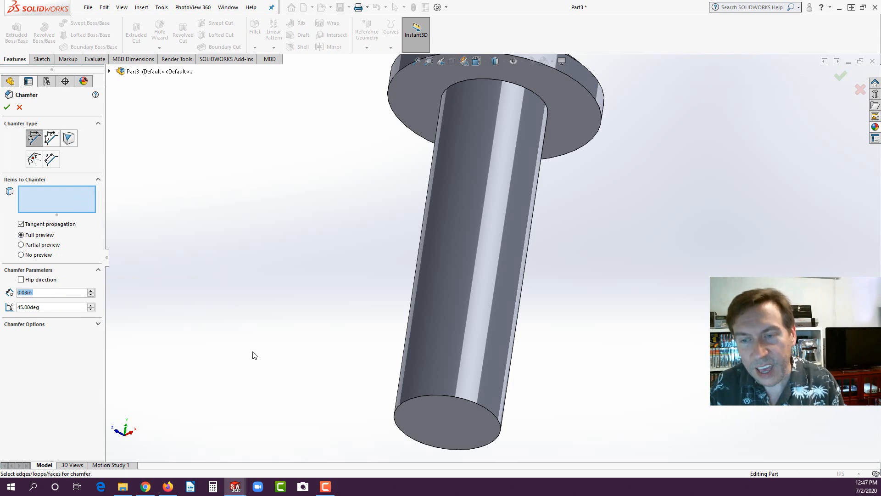
{"action": "left_click", "coordinate": [424, 395]}
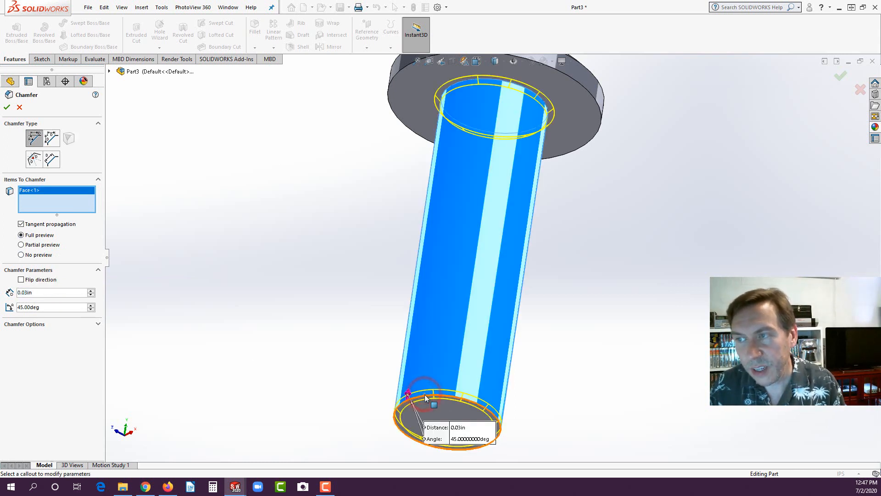
{"action": "left_click", "coordinate": [430, 367]}
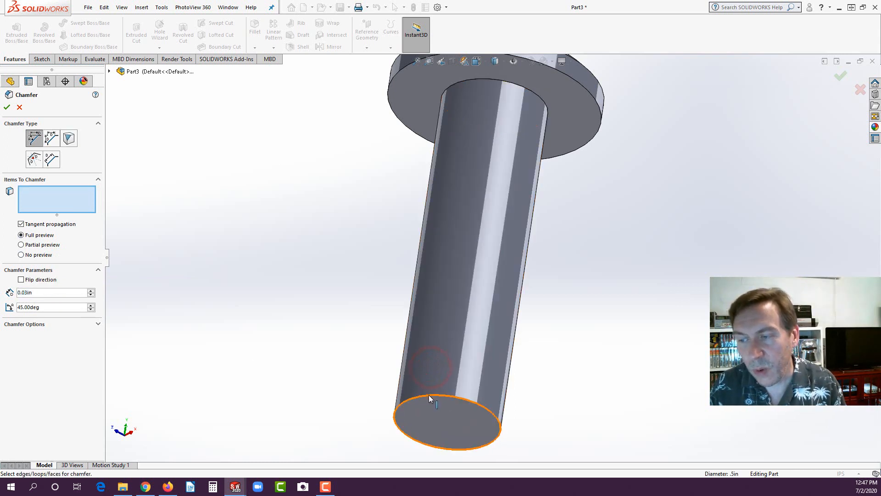
{"action": "left_click", "coordinate": [429, 395]}
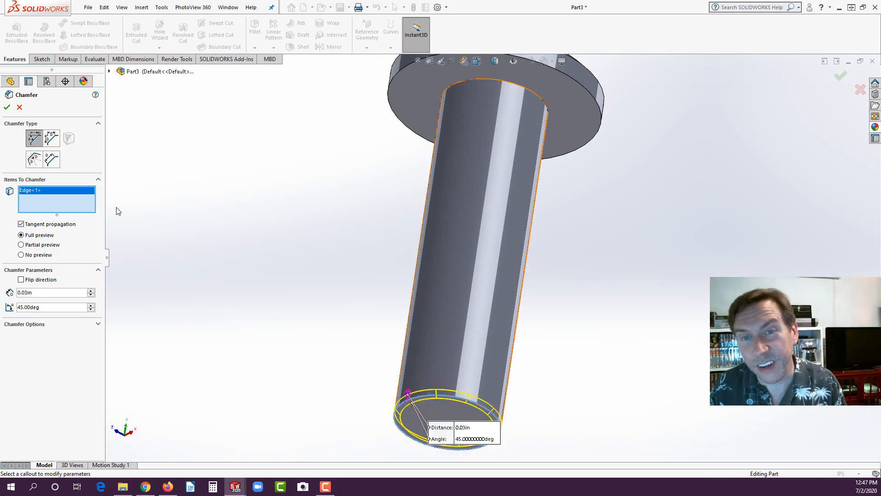
{"action": "left_click", "coordinate": [7, 107]}
{"action": "left_click", "coordinate": [220, 200]}
Apply the screw thread appearance from the Miscellaneous Pattern library to the shaft's cylindrical face.
{"action": "scroll", "coordinate": [497, 234], "scroll_direction": "up", "scroll_amount": 3}
{"action": "middle_click_drag", "start_coordinate": [564, 204], "coordinate": [467, 291]}
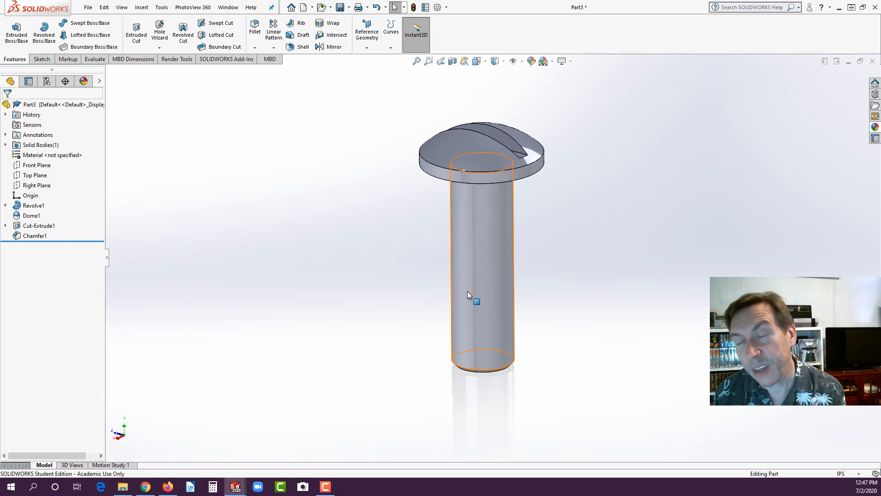
{"action": "left_click", "coordinate": [483, 247]}
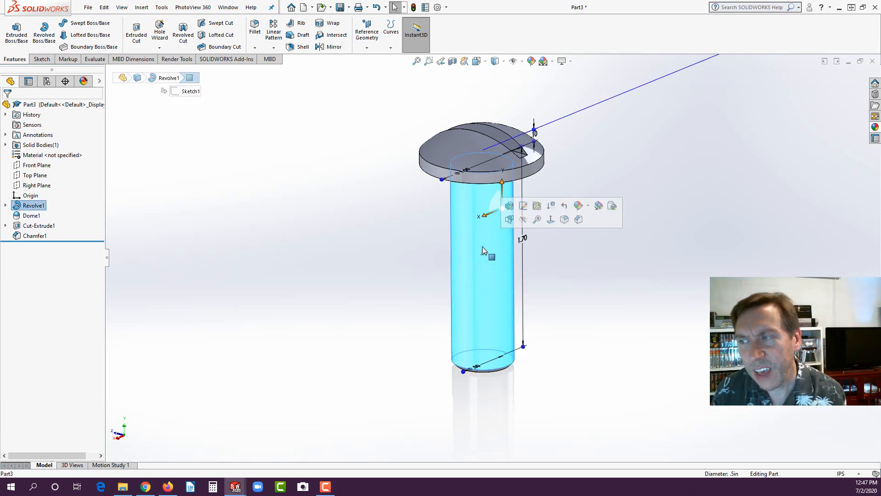
{"action": "left_click", "coordinate": [589, 207]}
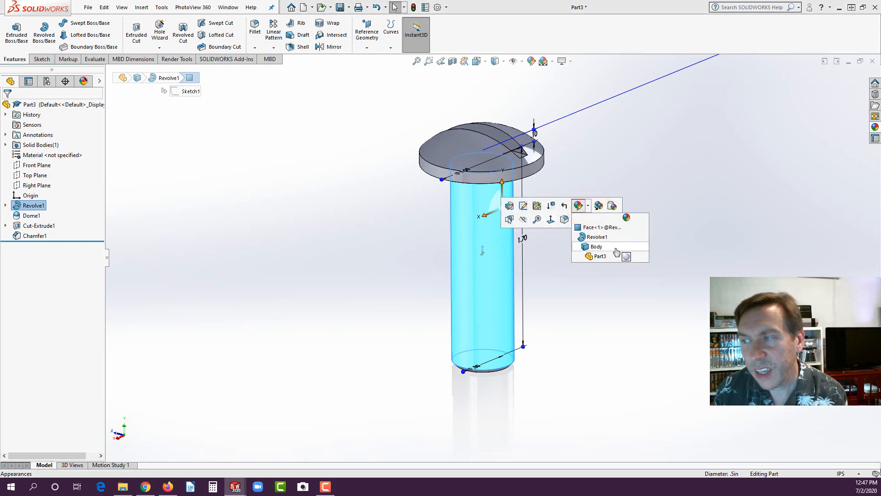
{"action": "left_click", "coordinate": [593, 228]}
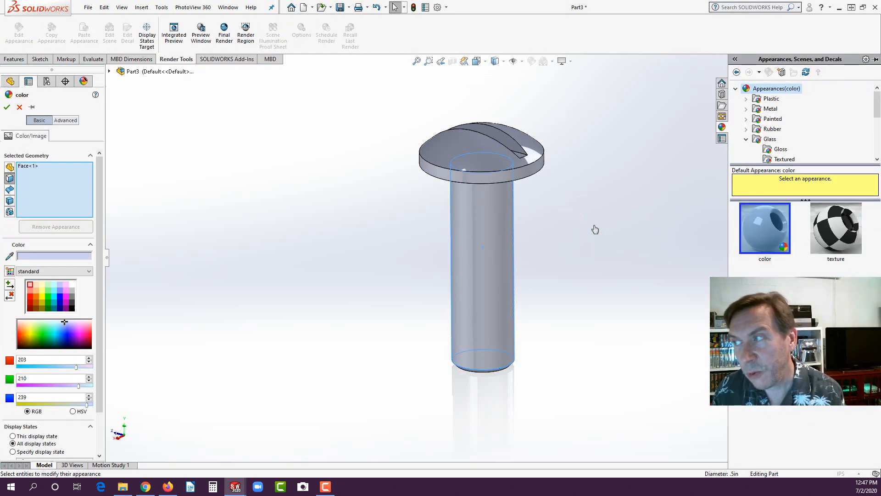
{"action": "left_click_drag", "start_coordinate": [878, 107], "coordinate": [878, 142]}
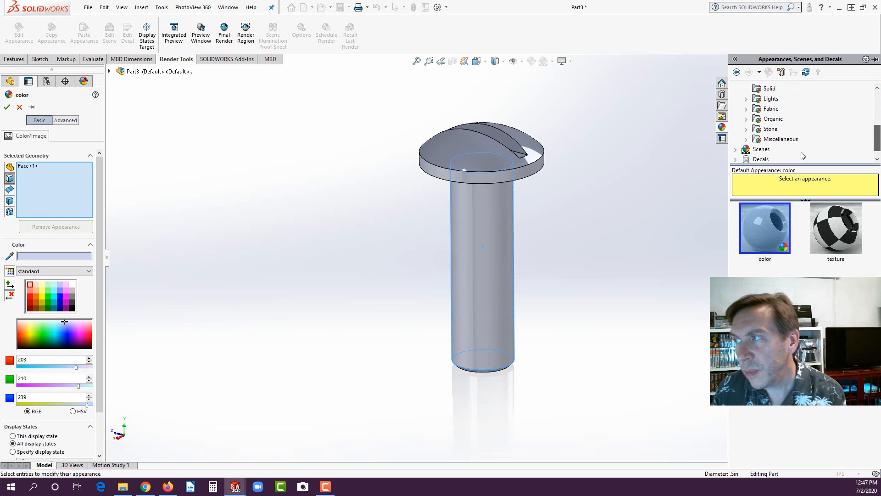
{"action": "left_click", "coordinate": [746, 139]}
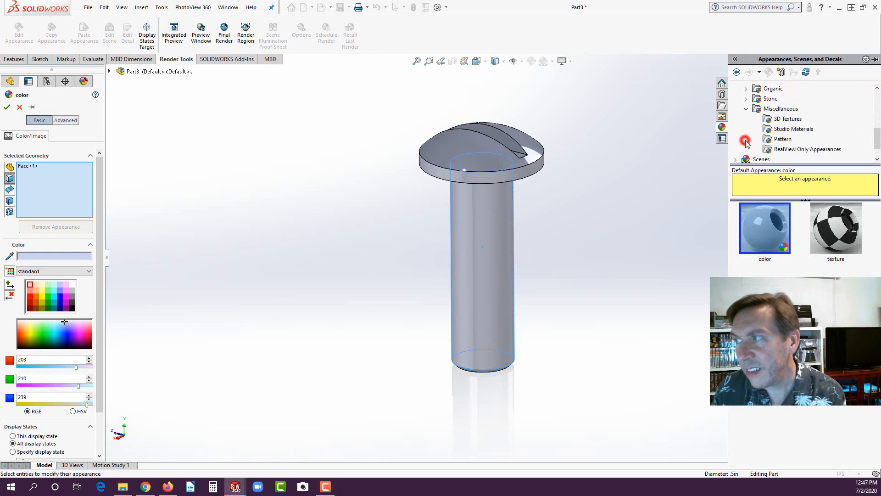
{"action": "left_click", "coordinate": [776, 139]}
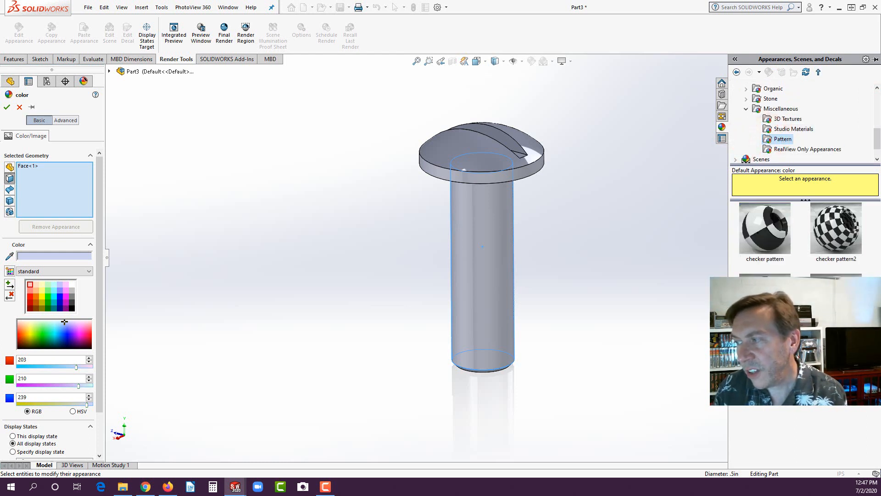
{"action": "left_click", "coordinate": [764, 371]}
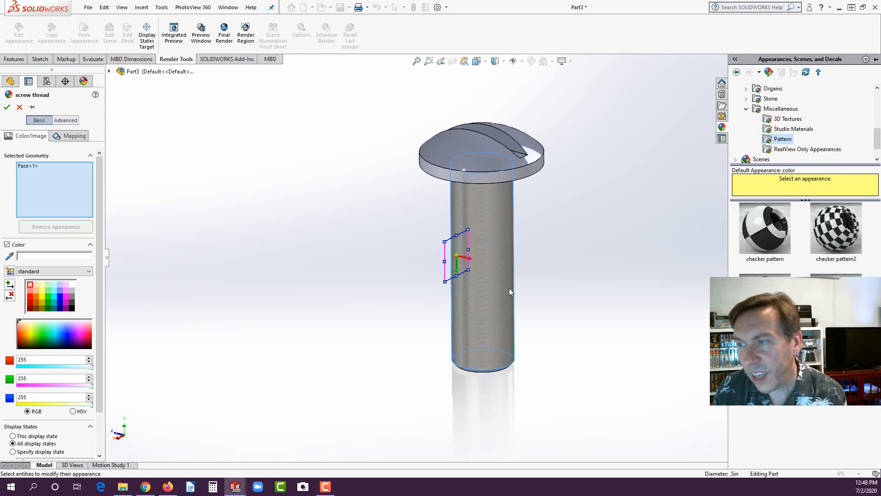
Enlarge the screw thread texture mapping so its frame spans roughly the pin's full height, and accept the appearance.
{"action": "left_click_drag", "start_coordinate": [445, 284], "coordinate": [394, 386]}
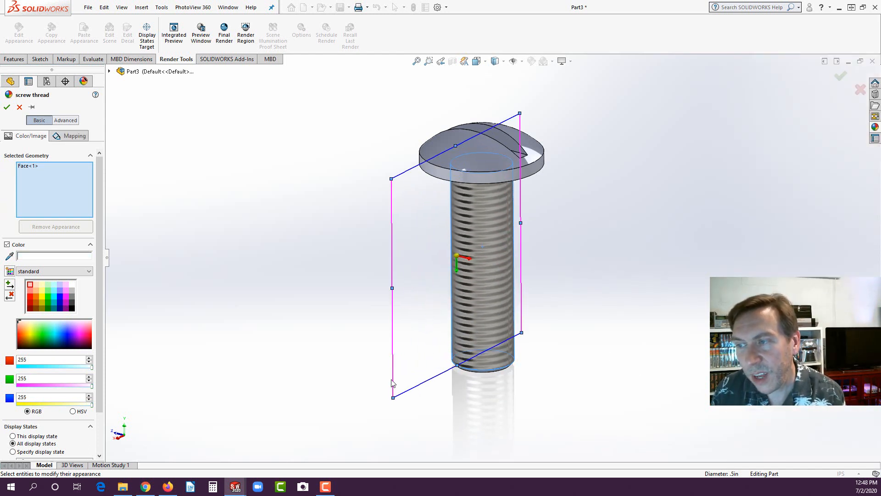
{"action": "middle_click_drag", "start_coordinate": [585, 346], "coordinate": [478, 195]}
{"action": "left_click", "coordinate": [7, 107]}
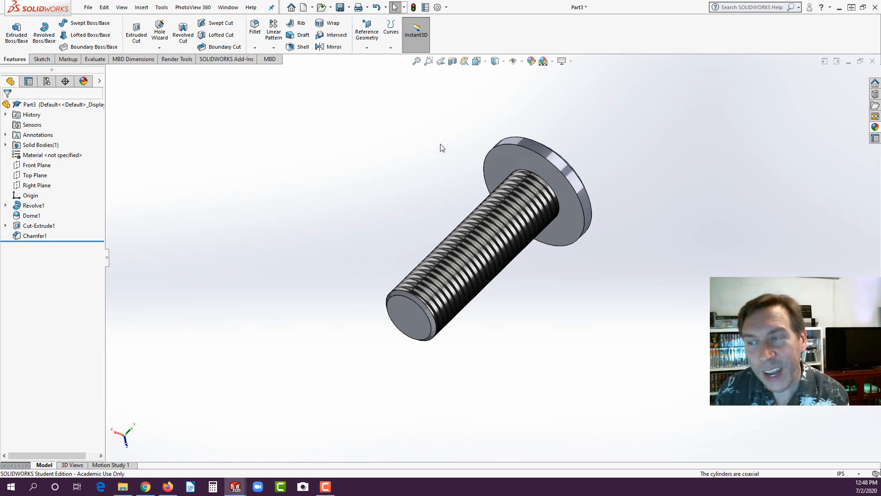
Save the part as L2 in the SolidWorks Basics folder.
{"action": "middle_click_drag", "start_coordinate": [441, 148], "coordinate": [602, 171]}
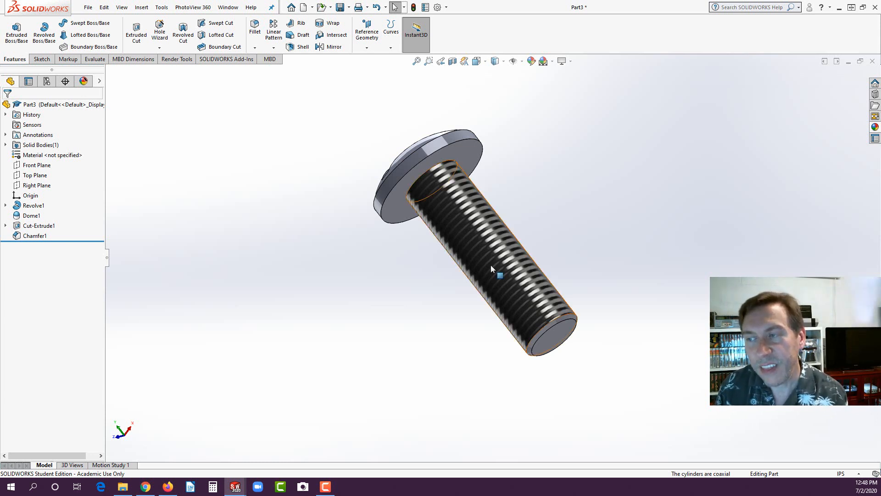
{"action": "middle_click_drag", "start_coordinate": [492, 264], "coordinate": [548, 189]}
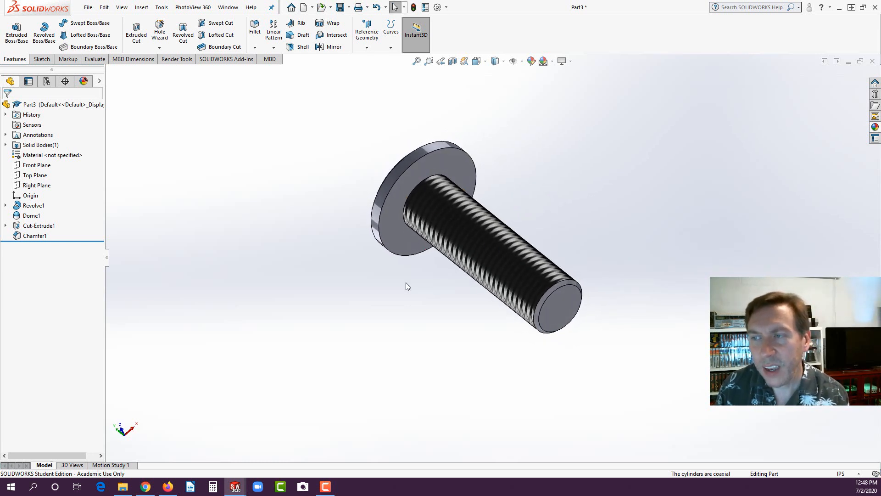
{"action": "middle_click_drag", "start_coordinate": [406, 282], "coordinate": [536, 246]}
{"action": "scroll", "coordinate": [528, 221], "scroll_direction": "down", "scroll_amount": 1}
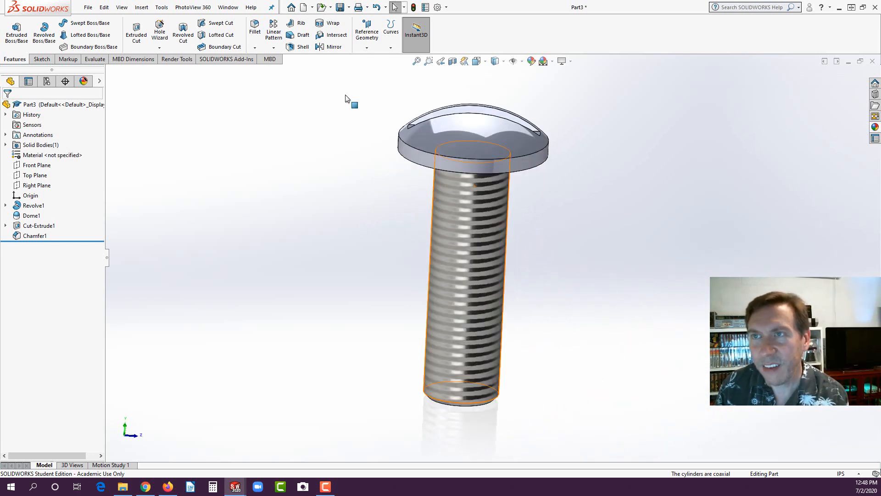
{"action": "left_click", "coordinate": [341, 8]}
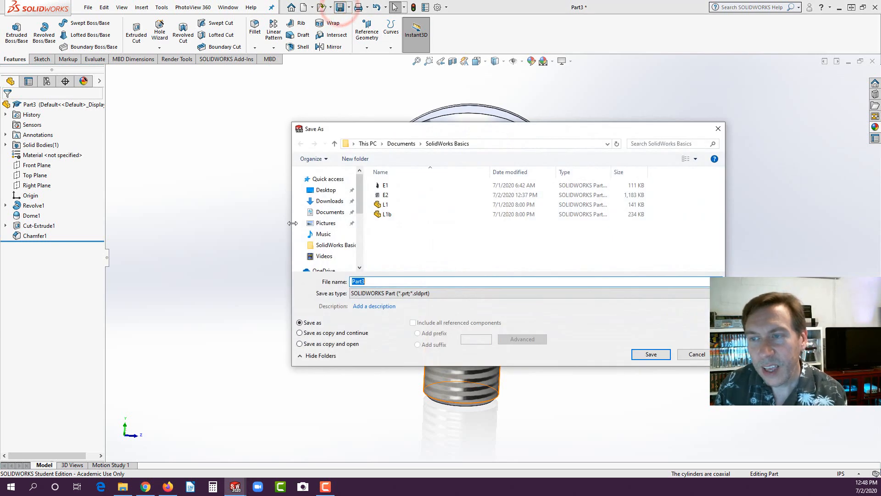
{"action": "type", "text": "L"}
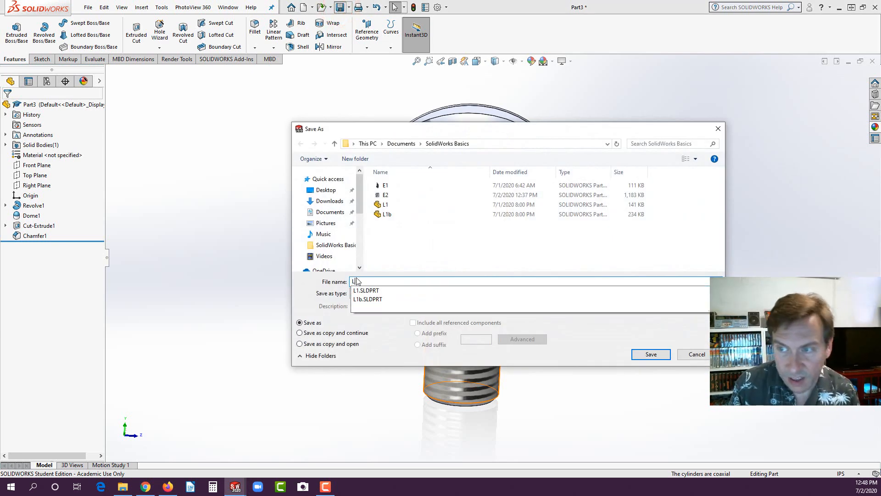
{"action": "type", "text": "2"}
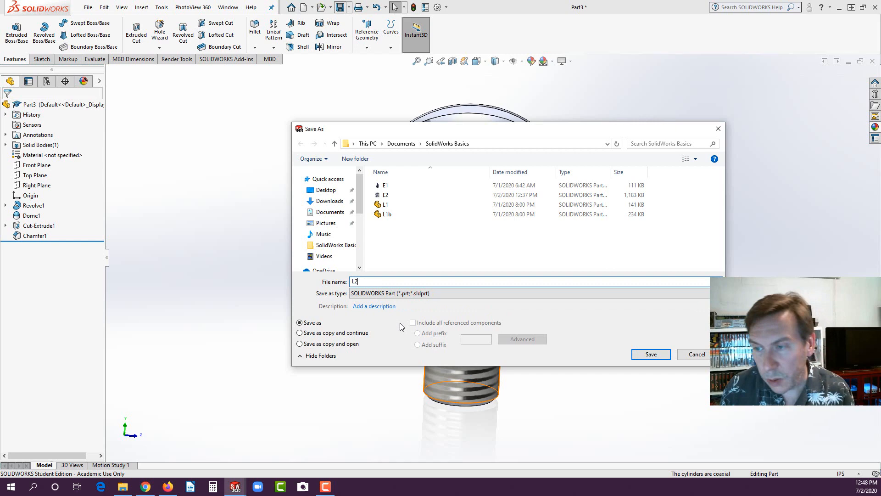
{"action": "left_click", "coordinate": [651, 355]}
{"action": "left_click", "coordinate": [318, 249]}
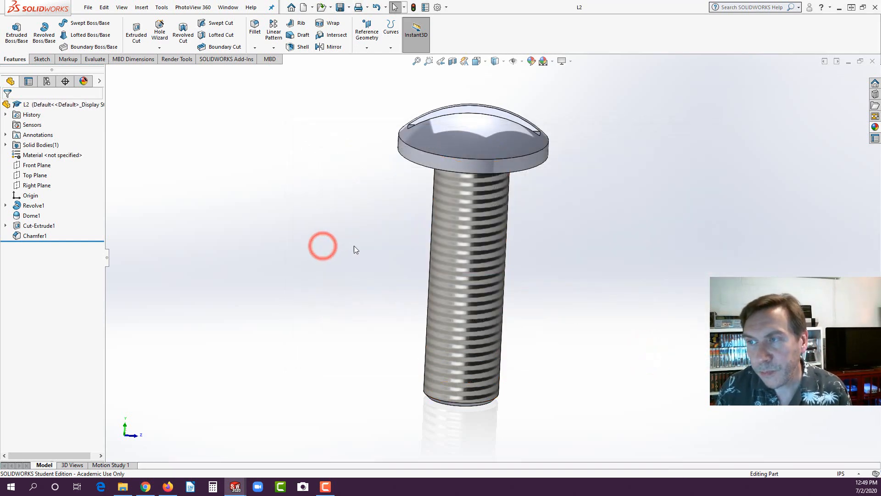
{"action": "middle_click_drag", "start_coordinate": [354, 247], "coordinate": [303, 175]}
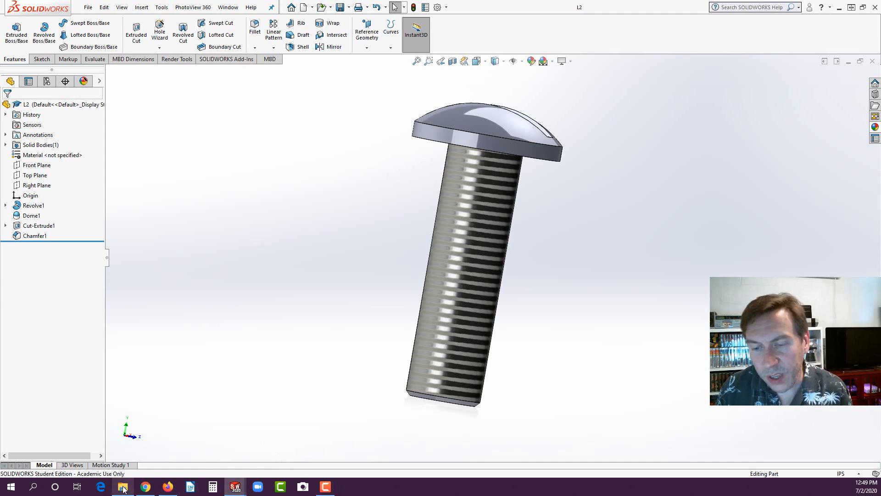
Switch to the SolidWorks Basics PDF in Firefox and examine the IMT 103_2 stepped shaft drawing on page 33.
{"action": "mouse_move", "coordinate": [123, 491]}
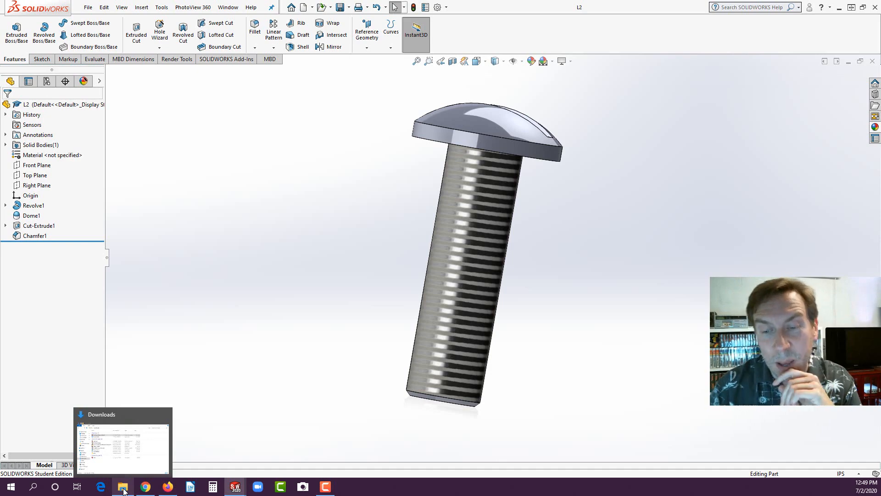
{"action": "left_click", "coordinate": [168, 487]}
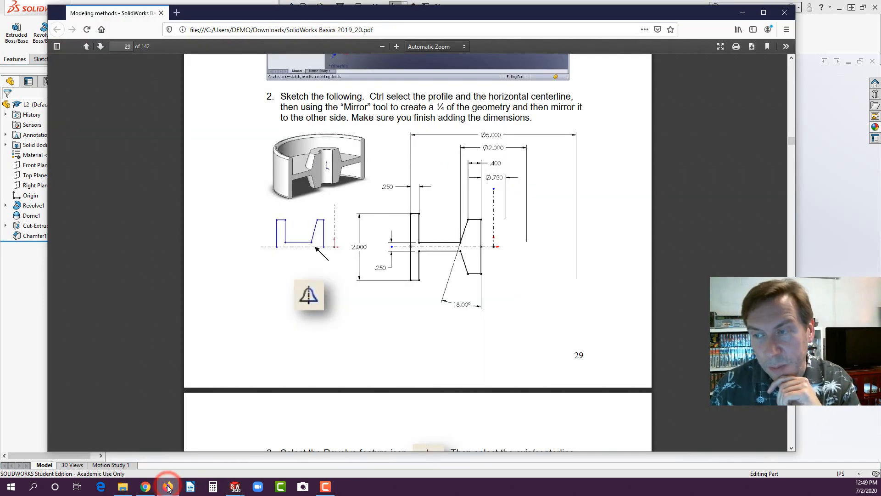
{"action": "scroll", "coordinate": [288, 358], "scroll_direction": "down", "scroll_amount": 15}
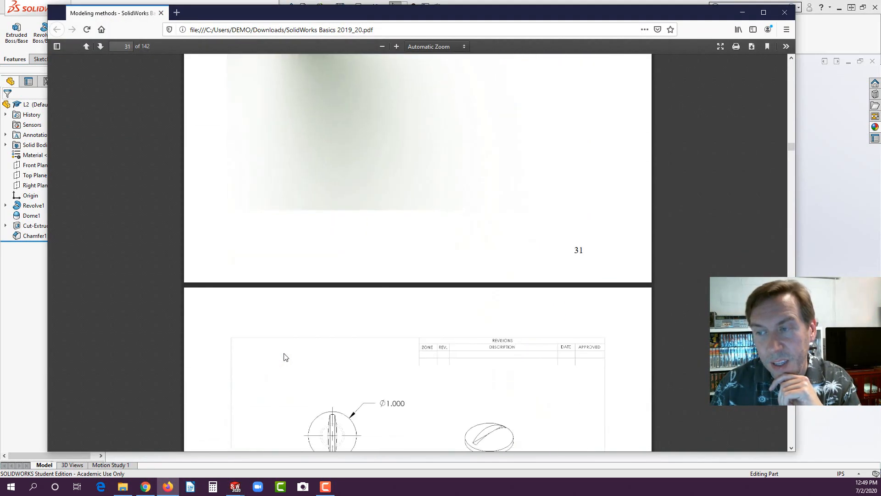
{"action": "scroll", "coordinate": [285, 357], "scroll_direction": "down", "scroll_amount": 20}
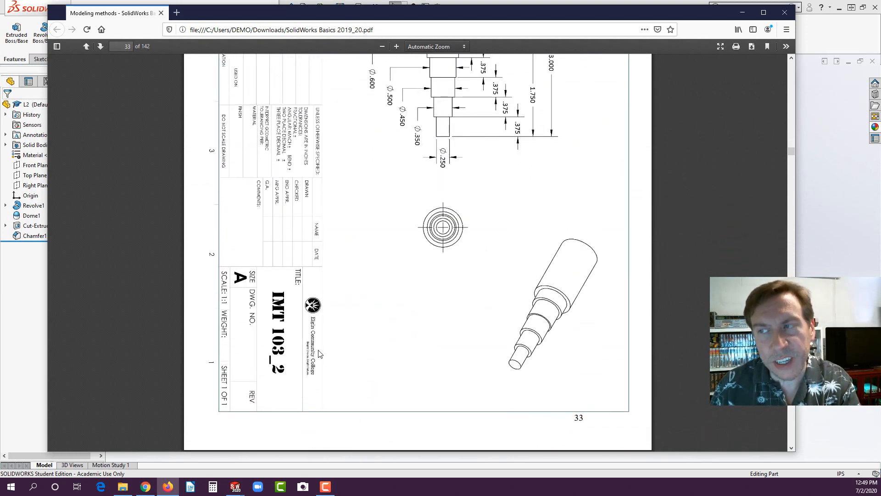
{"action": "scroll", "coordinate": [331, 356], "scroll_direction": "up", "scroll_amount": 3}
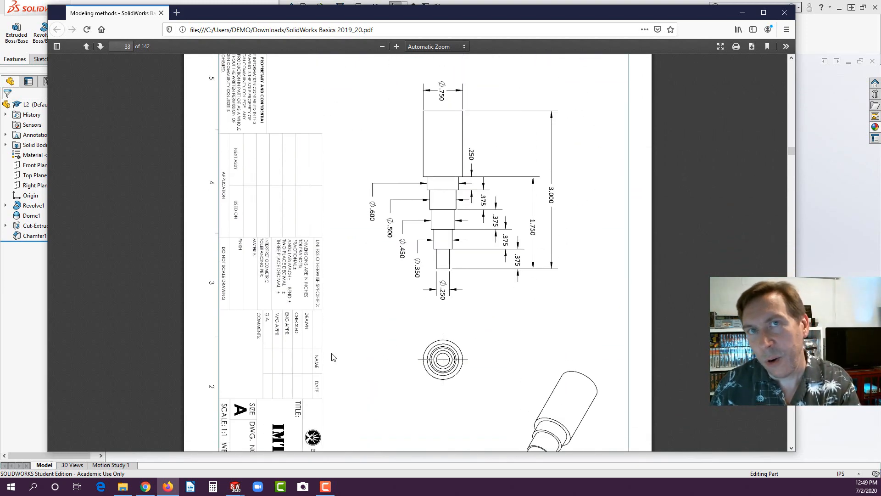
{"action": "scroll", "coordinate": [333, 357], "scroll_direction": "down", "scroll_amount": 2}
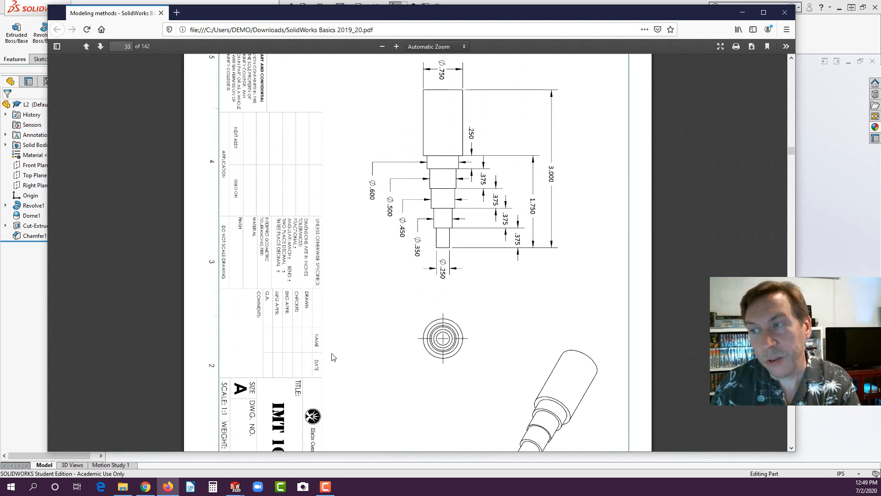
Examine the Quiz 1 drawing on page 34 for the block's dimensions, holes, boss, fillets and chamfer.
{"action": "scroll", "coordinate": [334, 357], "scroll_direction": "down", "scroll_amount": 12}
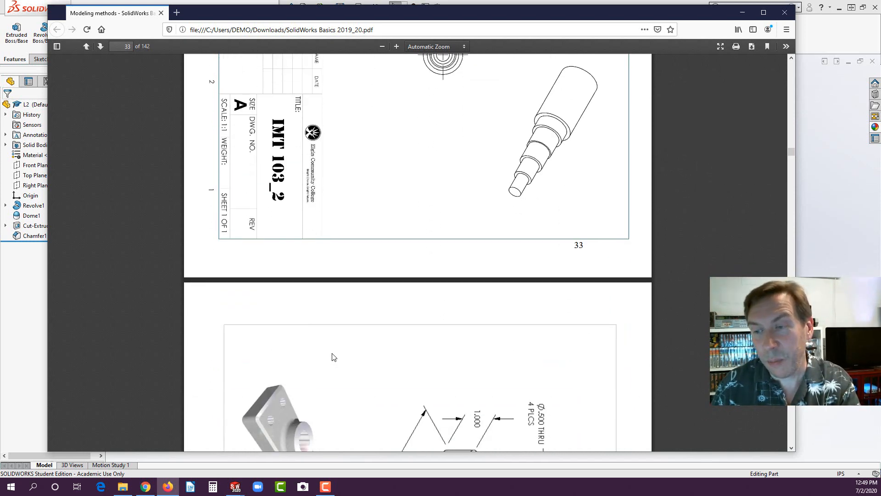
{"action": "scroll", "coordinate": [334, 357], "scroll_direction": "down", "scroll_amount": 3}
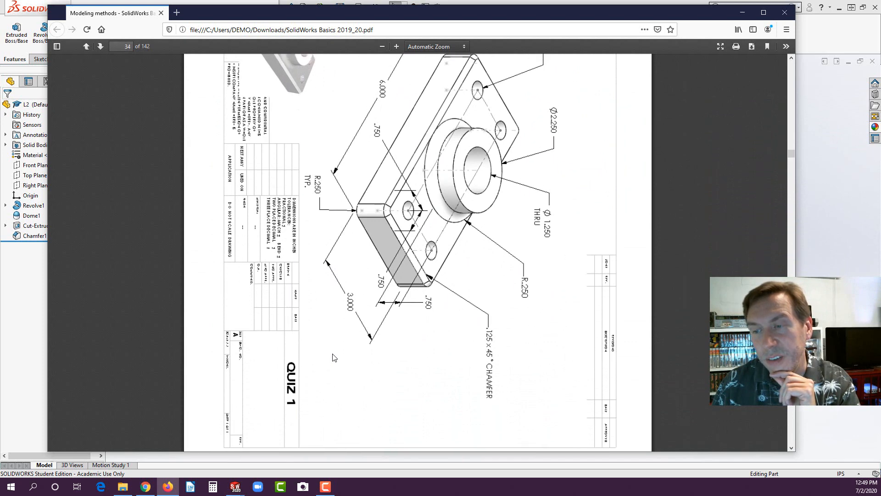
{"action": "scroll", "coordinate": [334, 357], "scroll_direction": "up", "scroll_amount": 1}
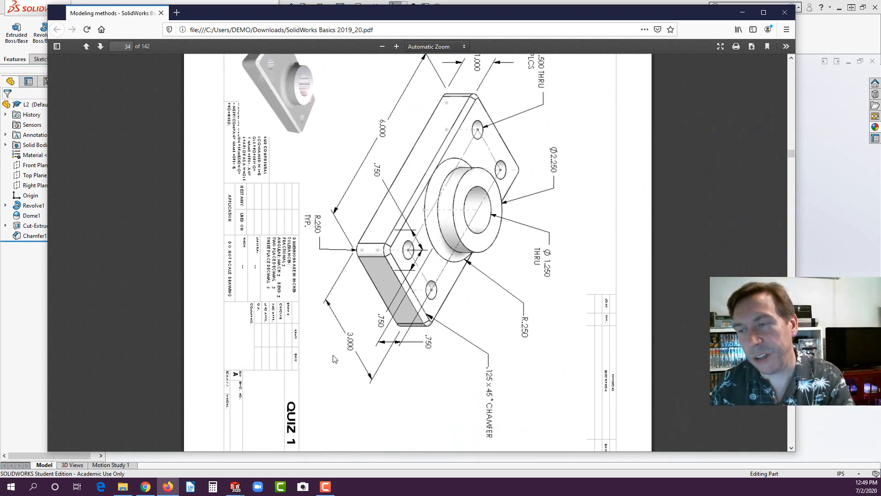
{"action": "scroll", "coordinate": [333, 364], "scroll_direction": "up", "scroll_amount": 1}
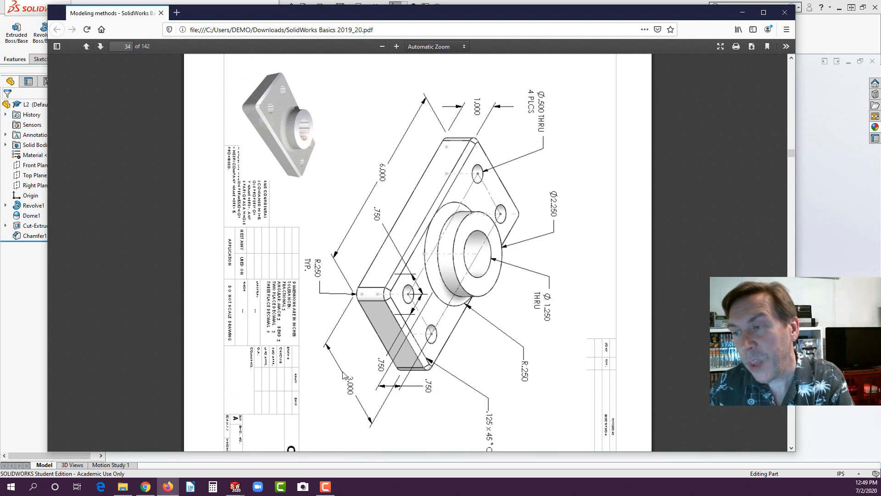
{"action": "scroll", "coordinate": [344, 374], "scroll_direction": "down", "scroll_amount": 1}
{"action": "scroll", "coordinate": [345, 375], "scroll_direction": "up", "scroll_amount": 3}
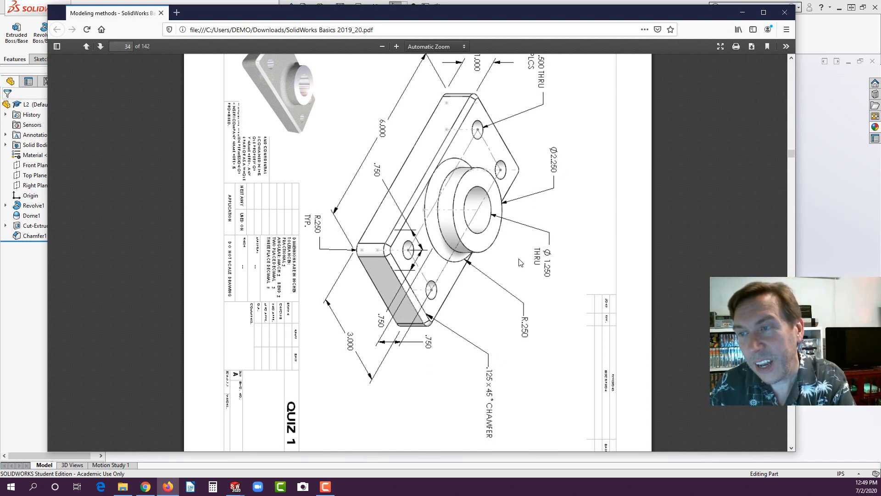
{"action": "scroll", "coordinate": [520, 263], "scroll_direction": "up", "scroll_amount": 3}
{"action": "scroll", "coordinate": [519, 263], "scroll_direction": "down", "scroll_amount": 1}
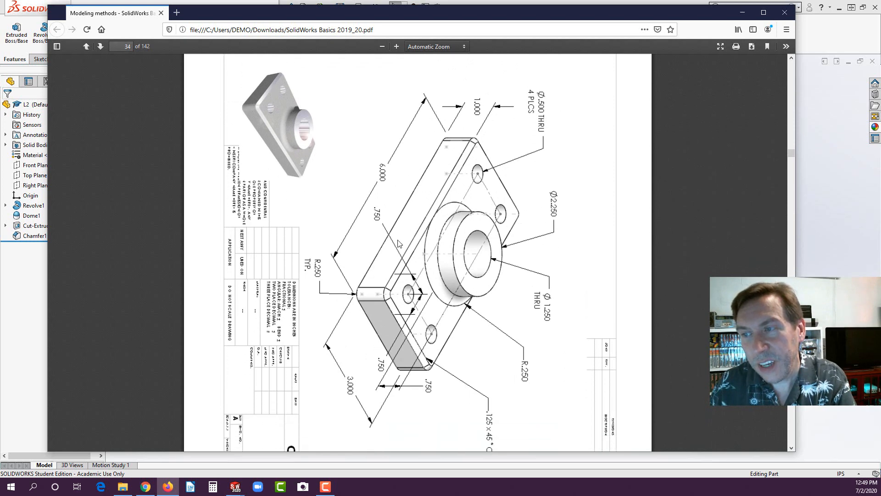